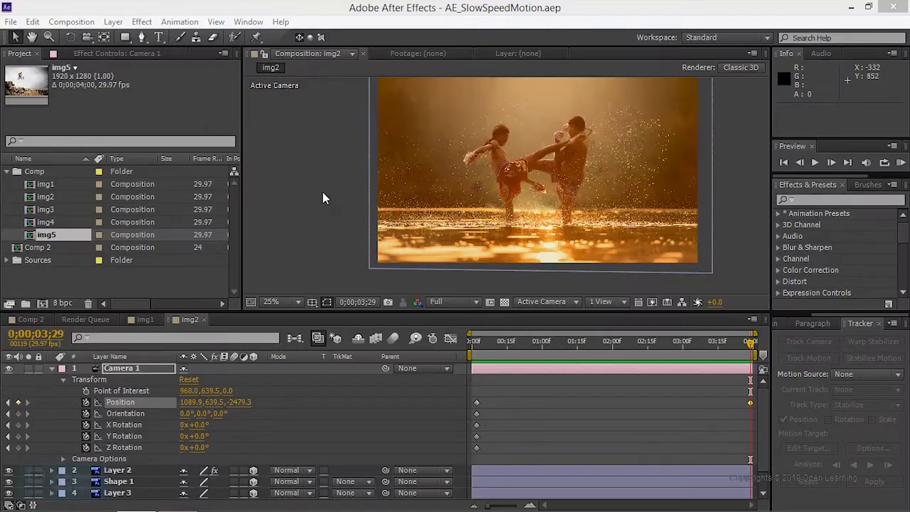
# - Open the img5 composition and toggle the biker layer's visibility off and back on
pyautogui.doubleClick(34, 237)
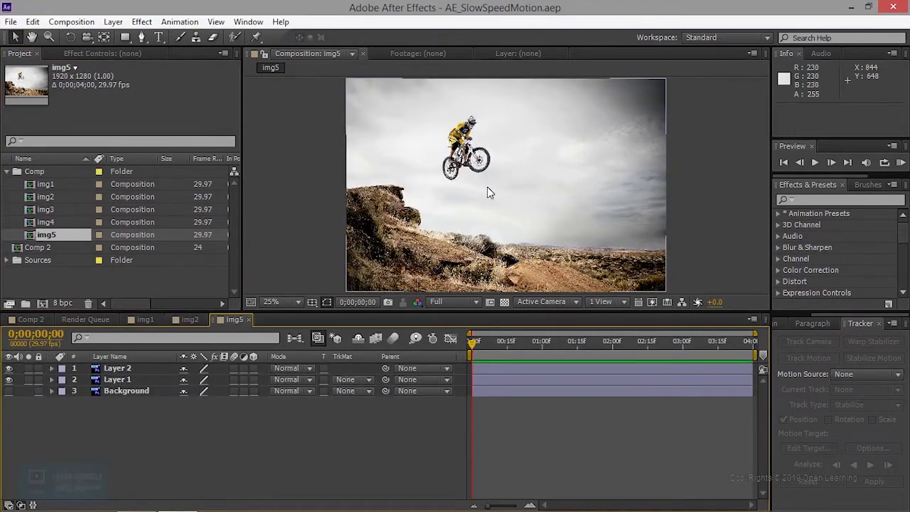
pyautogui.scroll(1, 486, 187)
pyautogui.scroll(1, 487, 187)
pyautogui.scroll(-1, 487, 187)
pyautogui.click(8, 368)
pyautogui.click(8, 368)
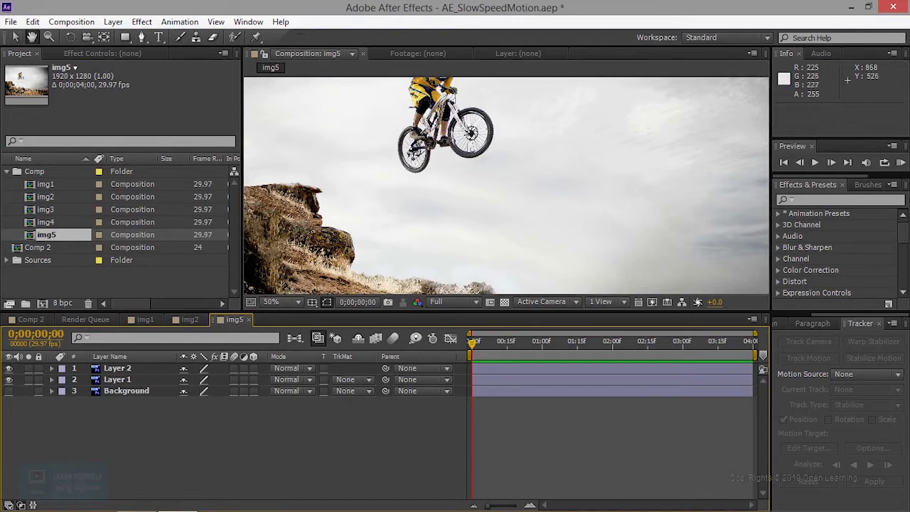
# - Choose the Puppet Pin tool and frame the rider at 100% zoom
pyautogui.scroll(2, 480, 217)
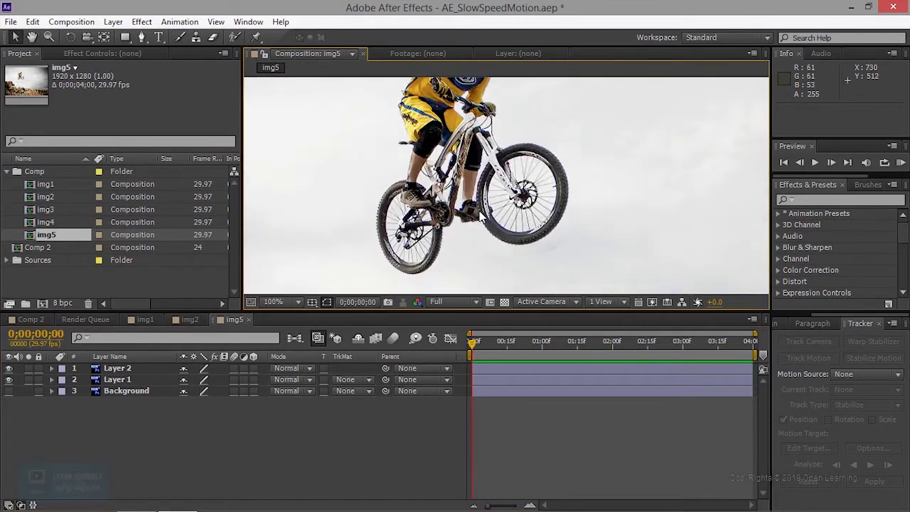
pyautogui.scroll(-2, 480, 217)
pyautogui.click(257, 37)
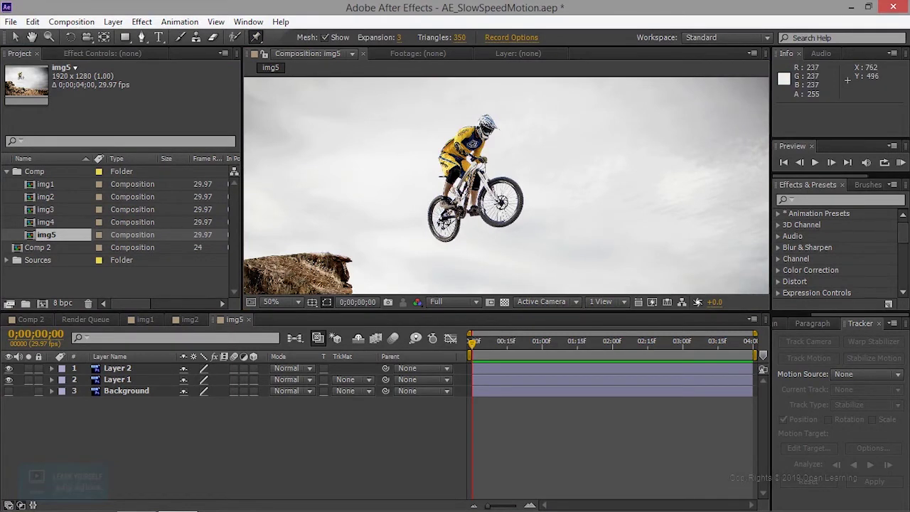
pyautogui.scroll(1, 490, 167)
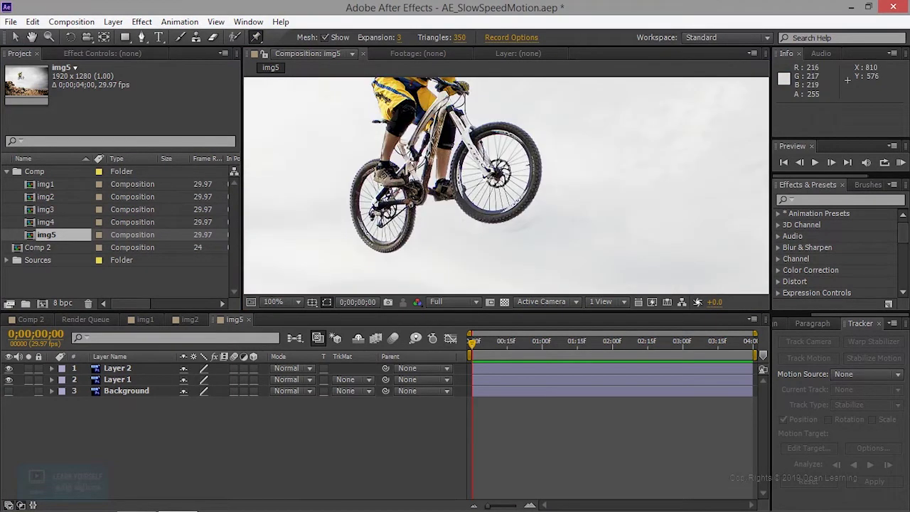
pyautogui.scroll(1, 490, 167)
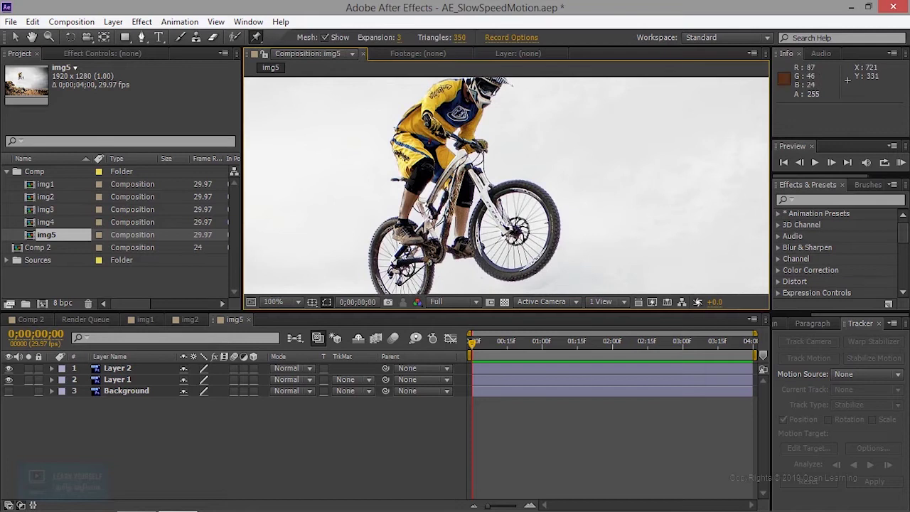
pyautogui.moveTo(490, 167); pyautogui.dragTo(498, 199)
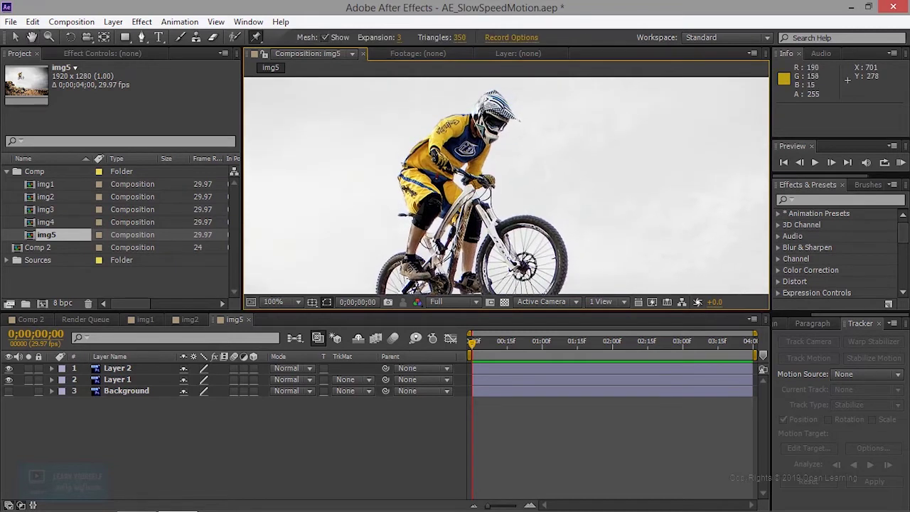
# - Place the first puppet pin on the biker, check the mesh overlay, and pin the helmet
pyautogui.click(463, 125)
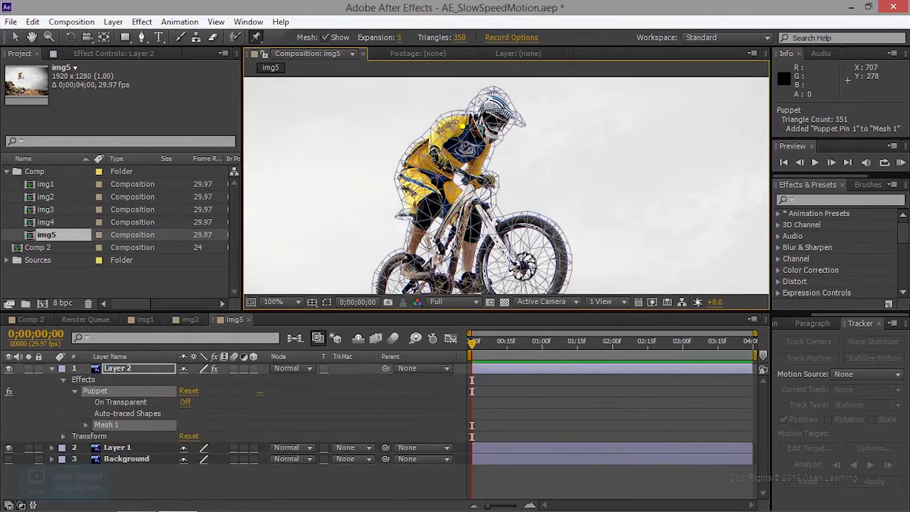
pyautogui.click(324, 37)
pyautogui.click(323, 36)
pyautogui.click(324, 36)
pyautogui.click(324, 36)
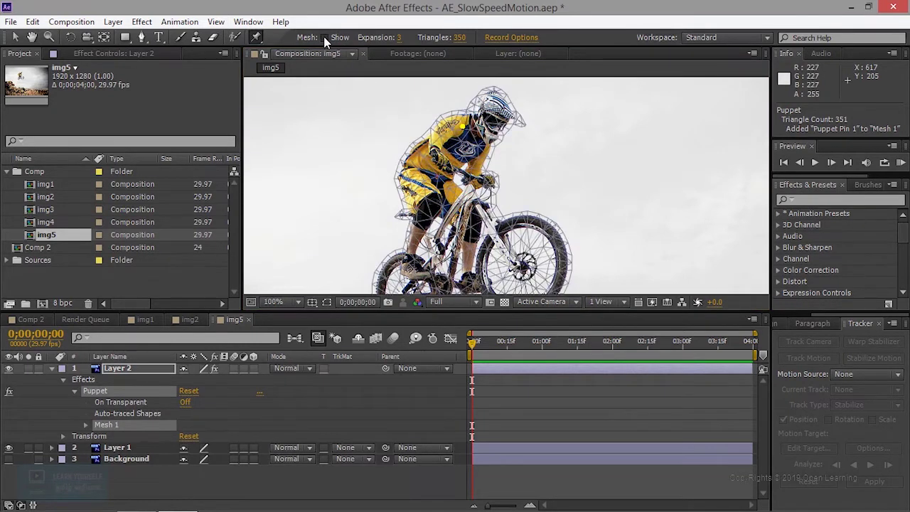
pyautogui.hotkey('ctrl', 'z')
pyautogui.click(498, 100)
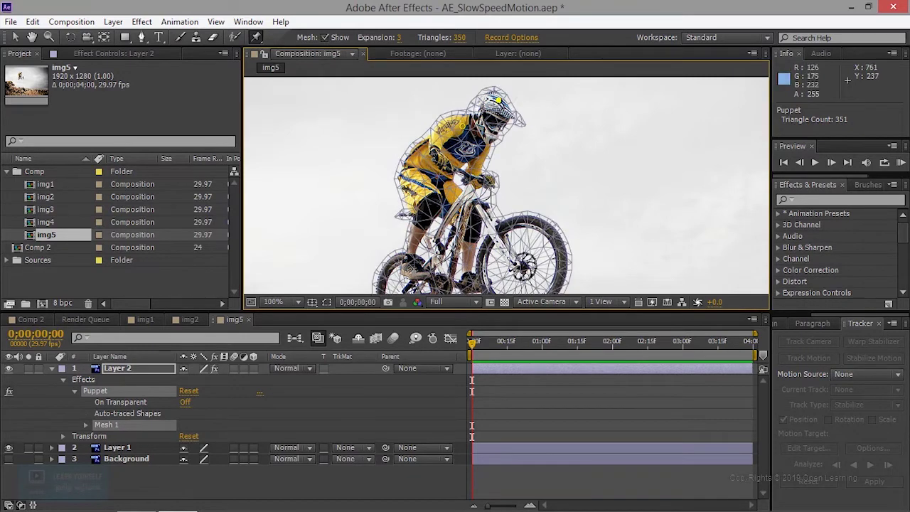
pyautogui.moveTo(498, 100); pyautogui.dragTo(490, 96)
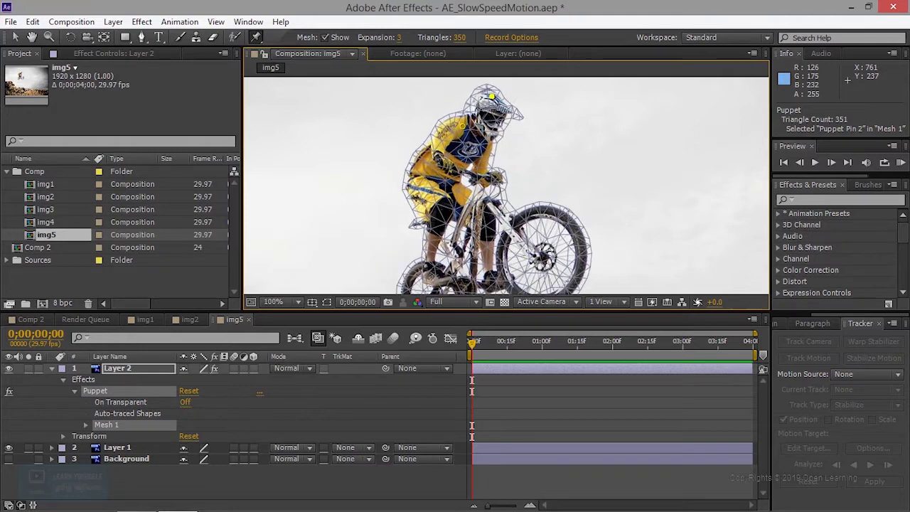
pyautogui.hotkey('ctrl', 'z')
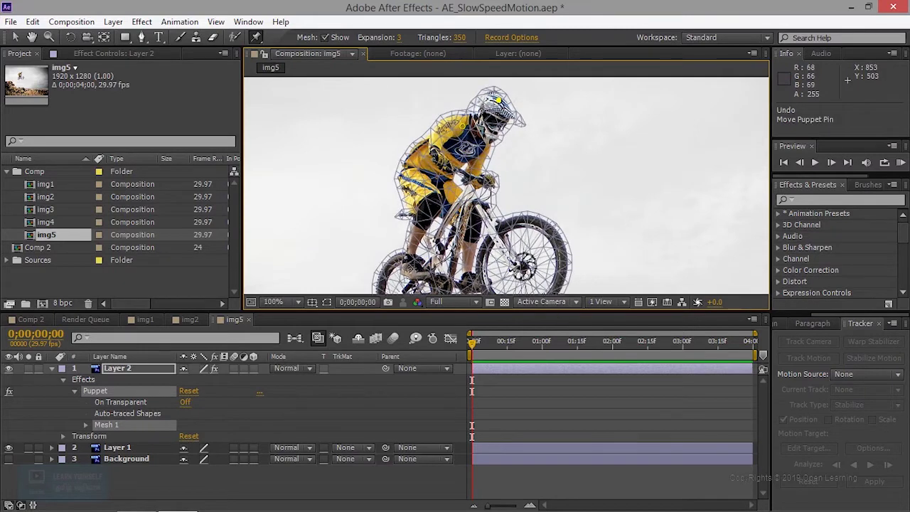
# - Pin the rider's chest, hip and leg, plus the rear wheel hub and pedal
pyautogui.scroll(-2, 506, 213)
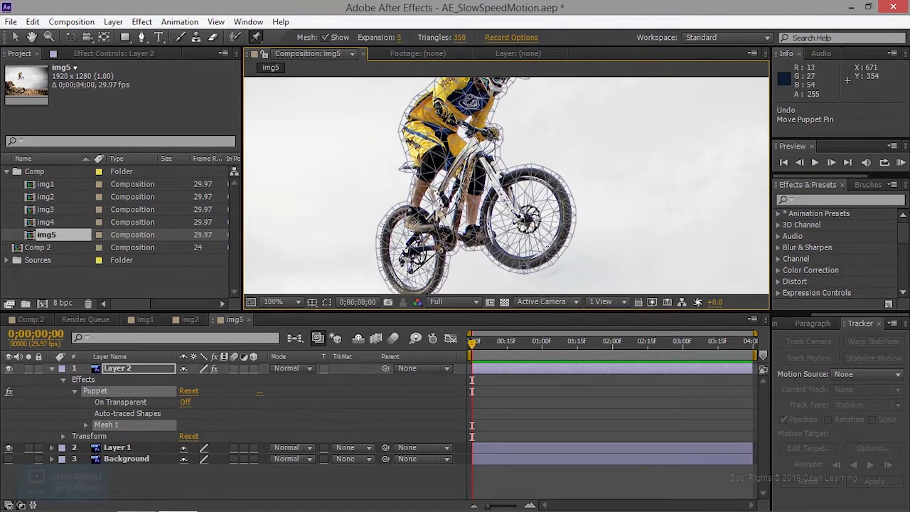
pyautogui.click(444, 126)
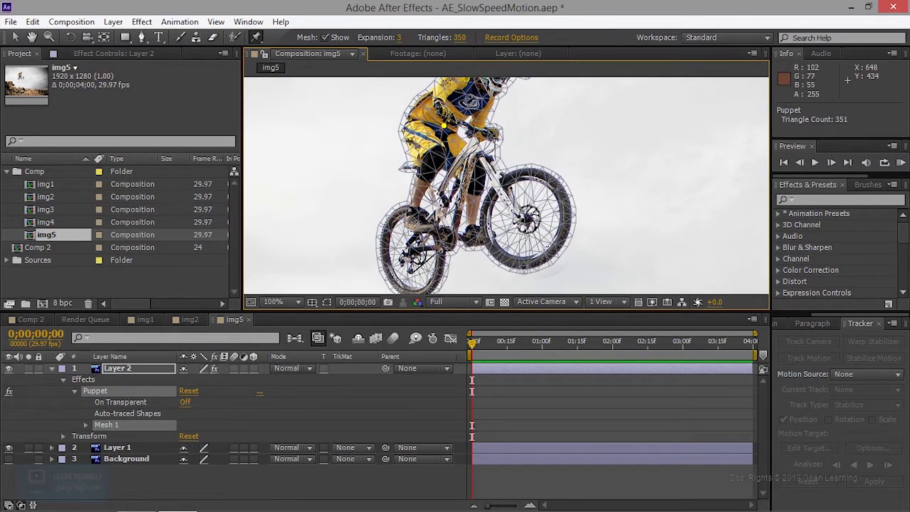
pyautogui.click(443, 187)
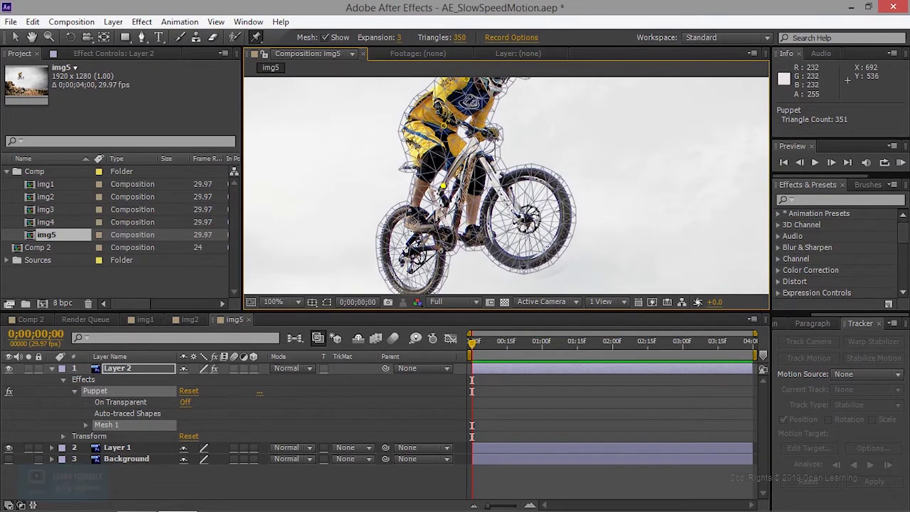
pyautogui.click(455, 224)
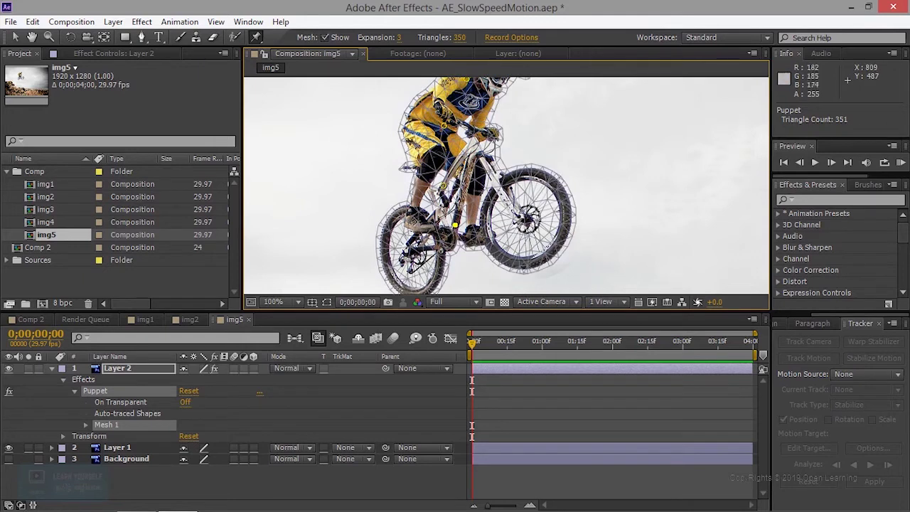
pyautogui.click(529, 215)
pyautogui.click(410, 253)
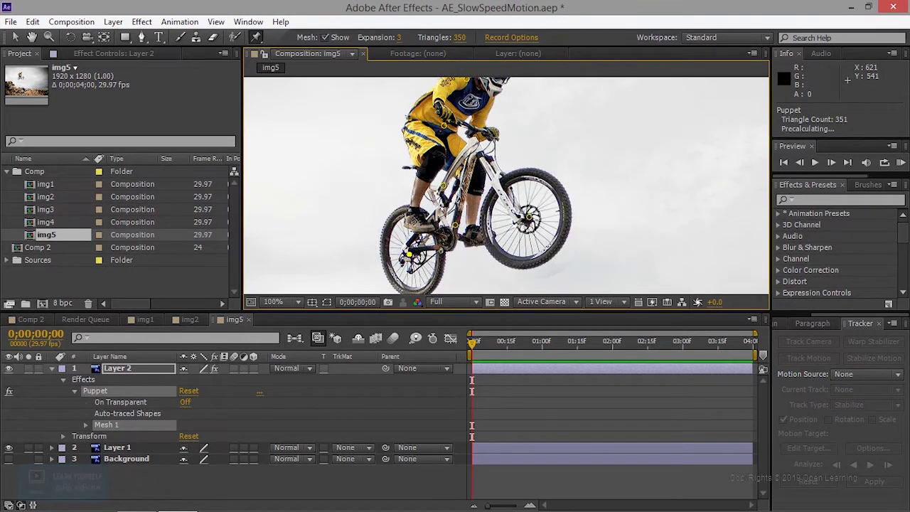
pyautogui.click(256, 37)
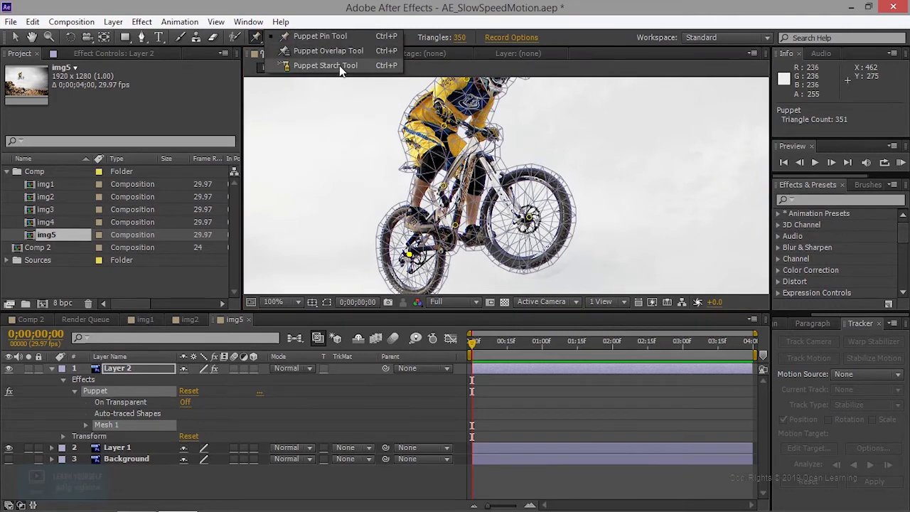
# - Add Puppet Starch points on both of the rider's hands and along the arm
pyautogui.click(323, 65)
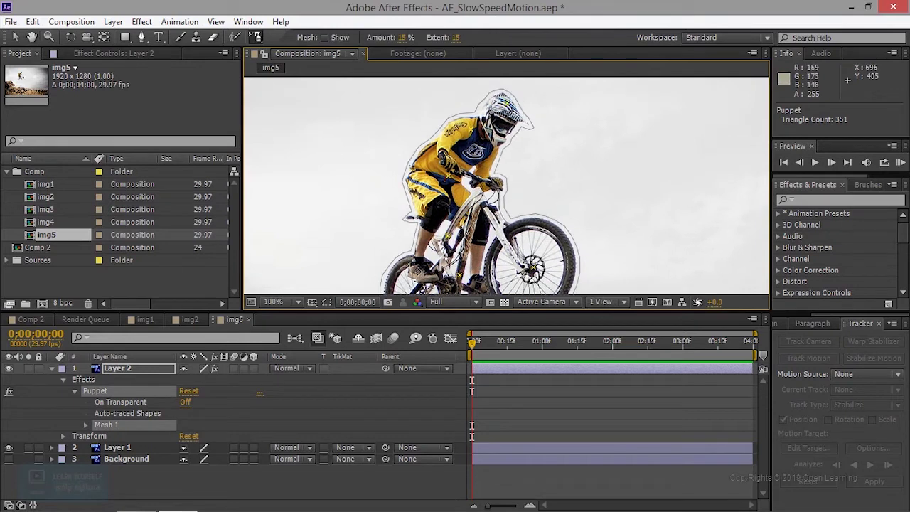
pyautogui.moveTo(455, 213)
pyautogui.mouseDown()
pyautogui.moveTo(462, 182)
pyautogui.moveTo(466, 194)
pyautogui.mouseUp()
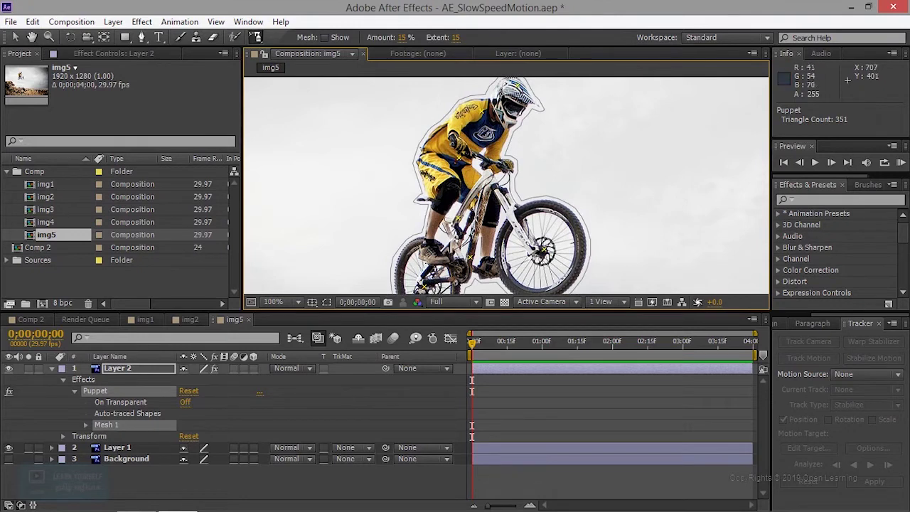
pyautogui.click(472, 155)
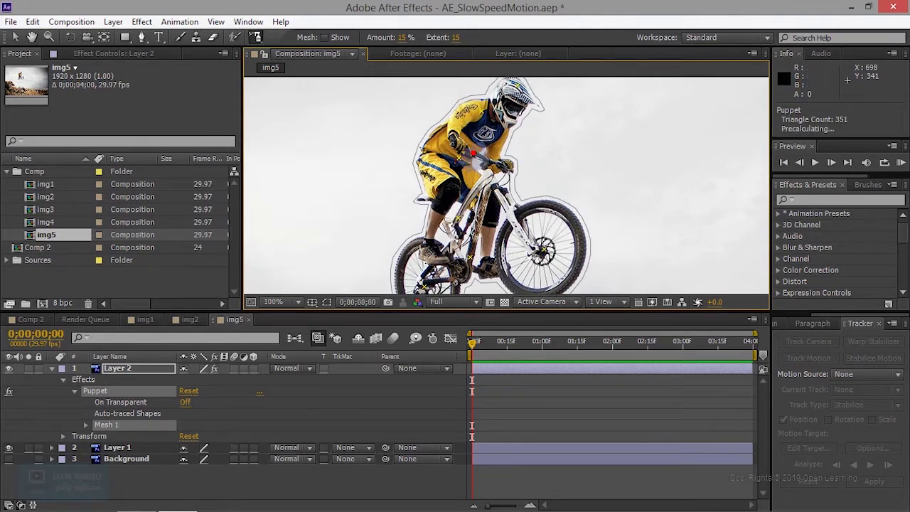
pyautogui.click(508, 164)
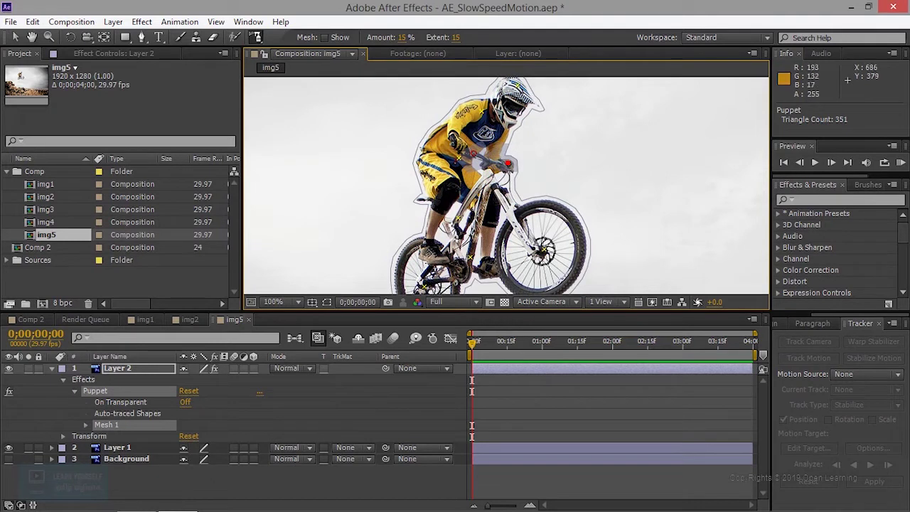
pyautogui.click(439, 152)
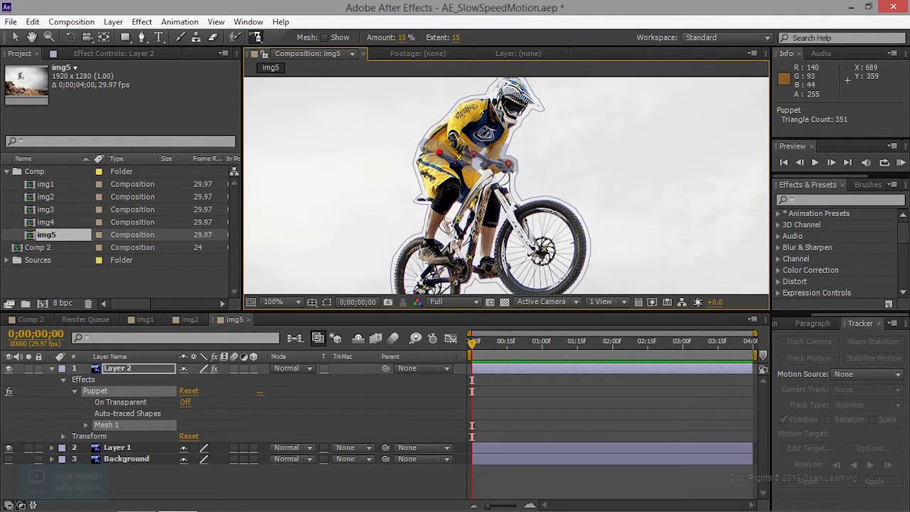
pyautogui.click(469, 165)
pyautogui.click(455, 159)
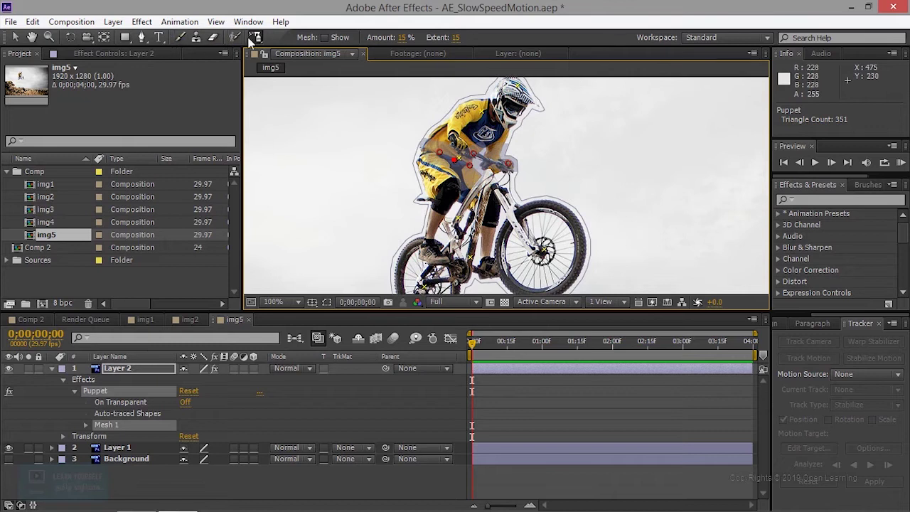
pyautogui.moveTo(257, 37); pyautogui.dragTo(280, 37)
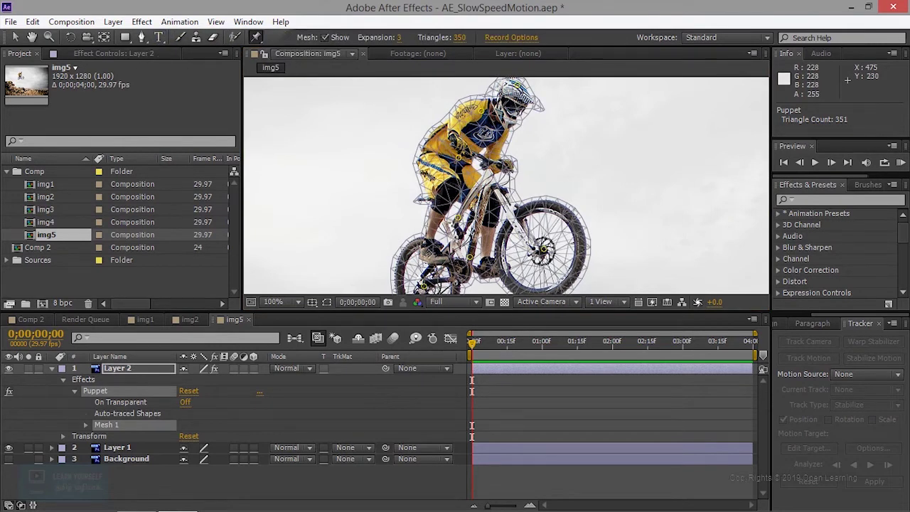
# - Drag the upper-body pin down to lower the rider's head and torso, then go to 0;00;03;29
pyautogui.moveTo(480, 110); pyautogui.dragTo(479, 126)
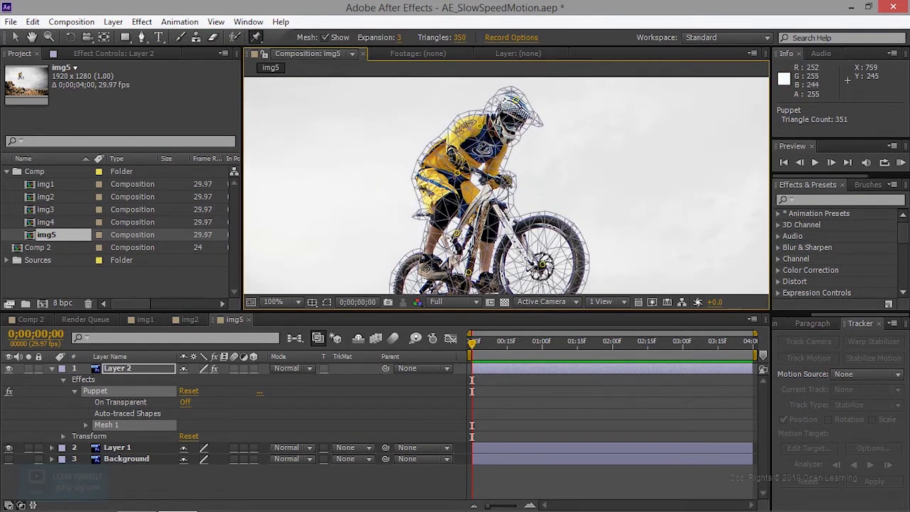
pyautogui.click(509, 99)
pyautogui.moveTo(508, 98); pyautogui.dragTo(519, 100)
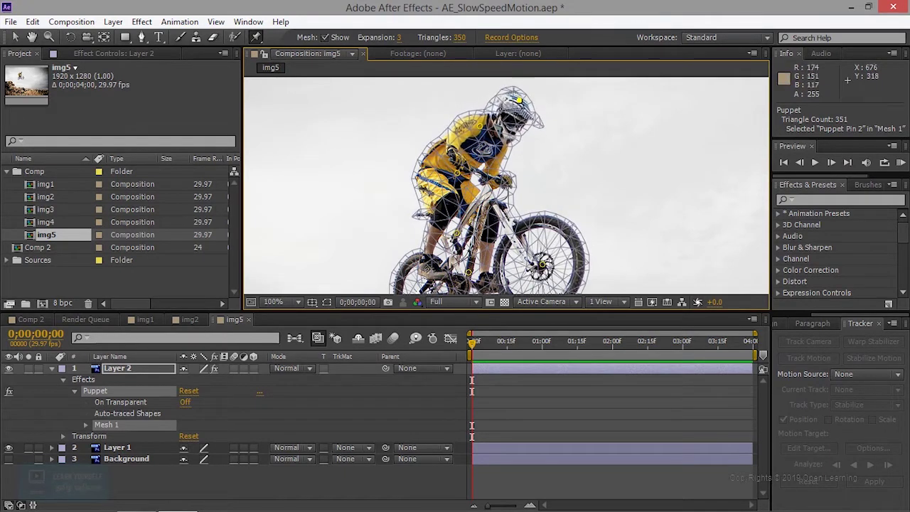
pyautogui.hotkey('ctrl', 'z')
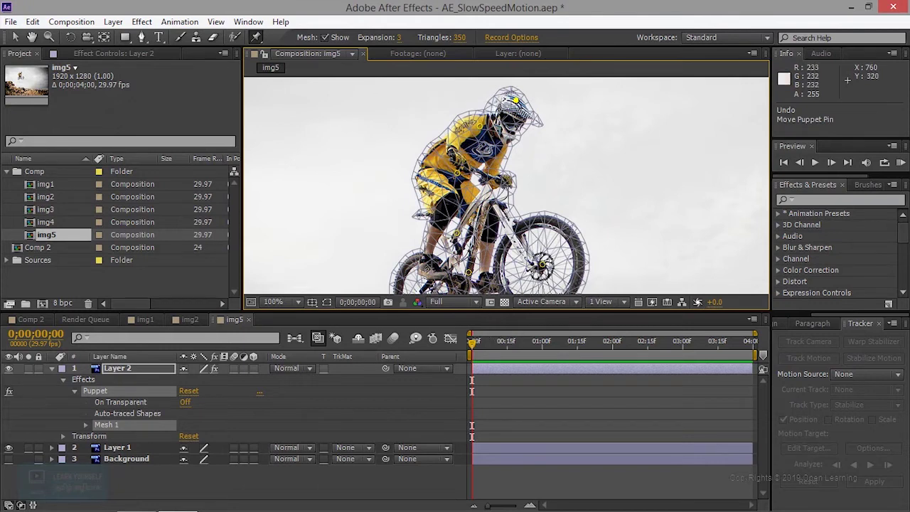
pyautogui.click(513, 100)
pyautogui.moveTo(513, 100); pyautogui.dragTo(523, 104)
pyautogui.hotkey('ctrl', 'z')
pyautogui.moveTo(585, 346); pyautogui.dragTo(753, 343)
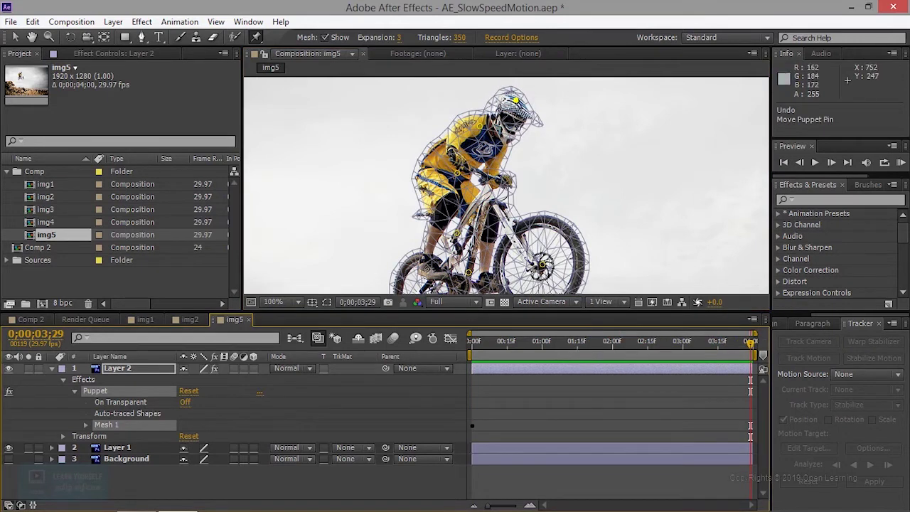
# - At 0;00;03;29, shift the helmet pin up-left and the chest pin slightly left
pyautogui.moveTo(513, 100); pyautogui.dragTo(508, 96)
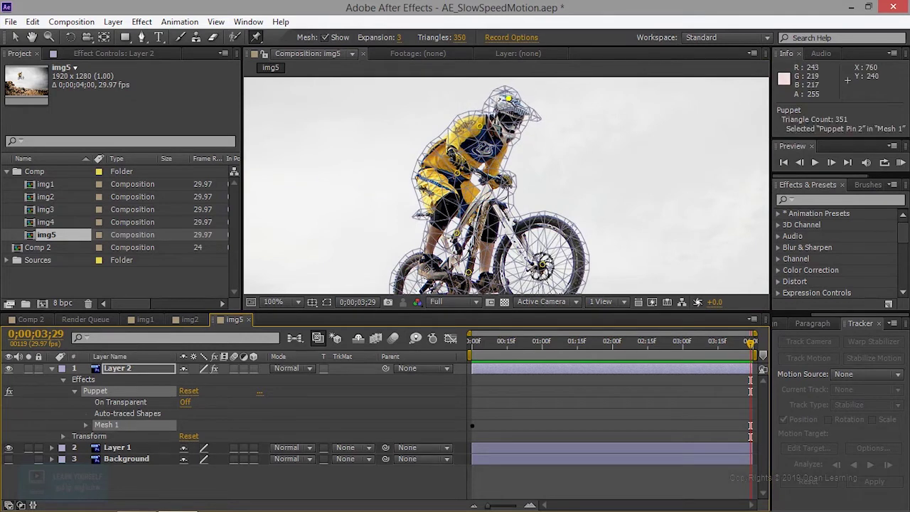
pyautogui.moveTo(480, 126); pyautogui.dragTo(477, 125)
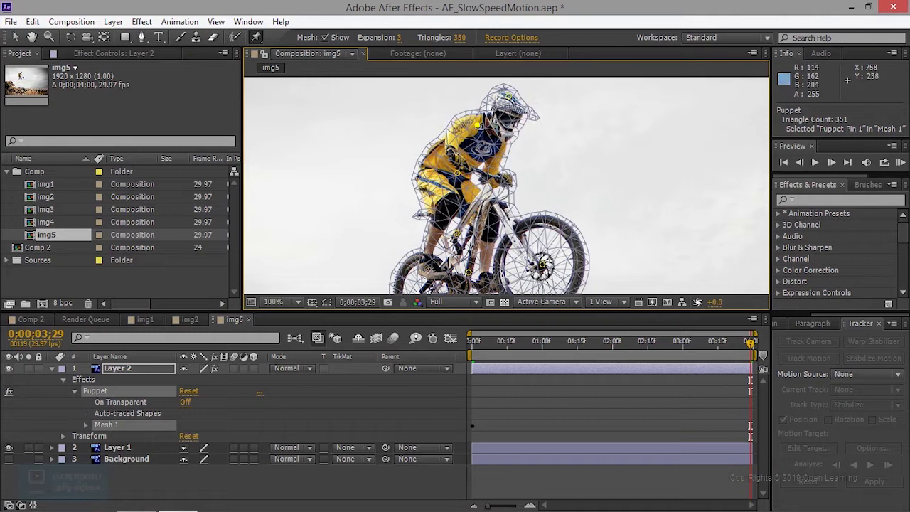
pyautogui.moveTo(507, 95); pyautogui.dragTo(504, 92)
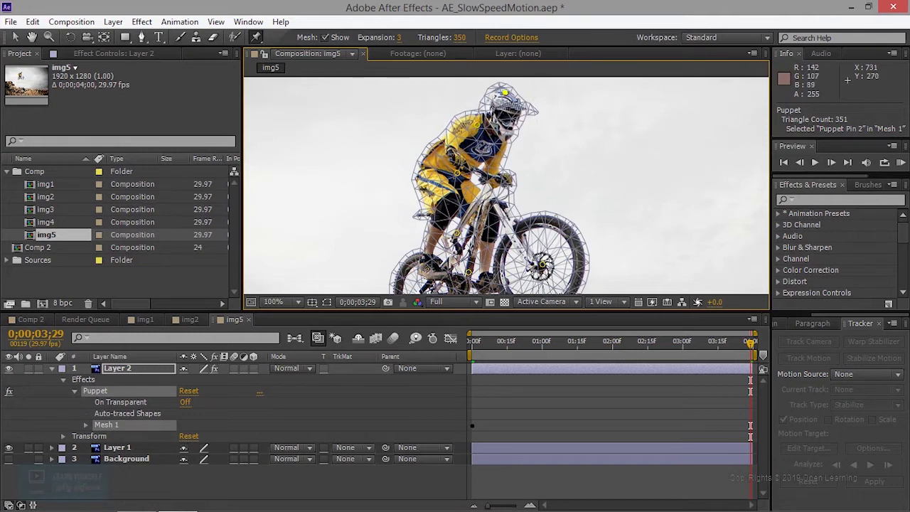
pyautogui.moveTo(479, 126); pyautogui.dragTo(477, 125)
pyautogui.moveTo(504, 92); pyautogui.dragTo(495, 87)
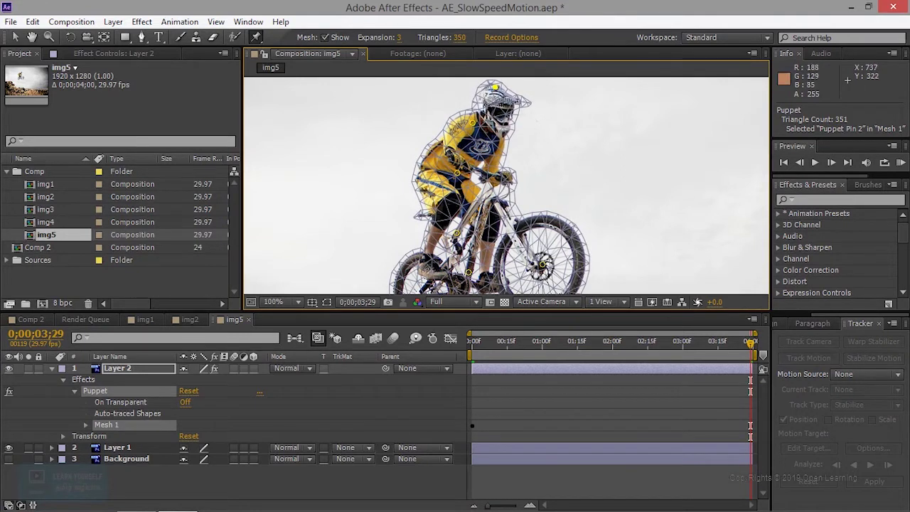
pyautogui.moveTo(472, 122); pyautogui.dragTo(467, 122)
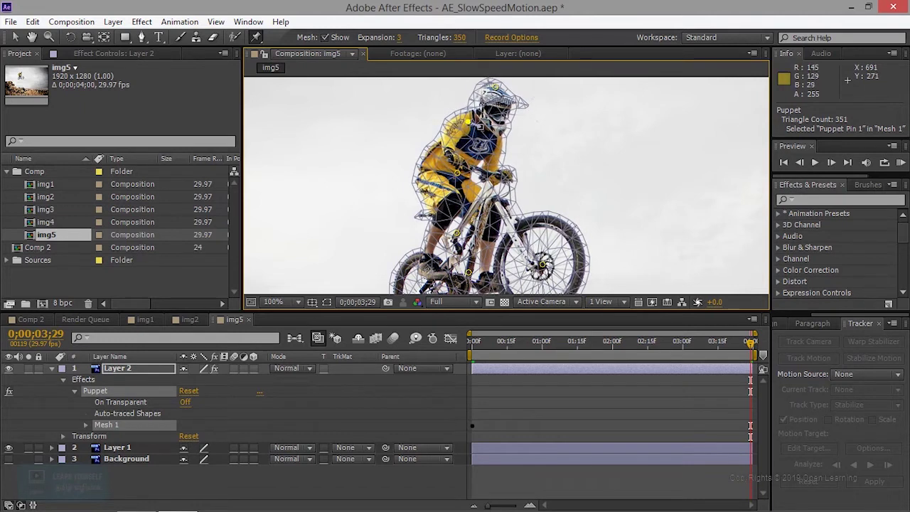
pyautogui.scroll(-3, 508, 165)
# - Nudge the rear and front wheel-hub pins and the bike's centre pin to warp the wheels
pyautogui.moveTo(543, 196); pyautogui.dragTo(544, 184)
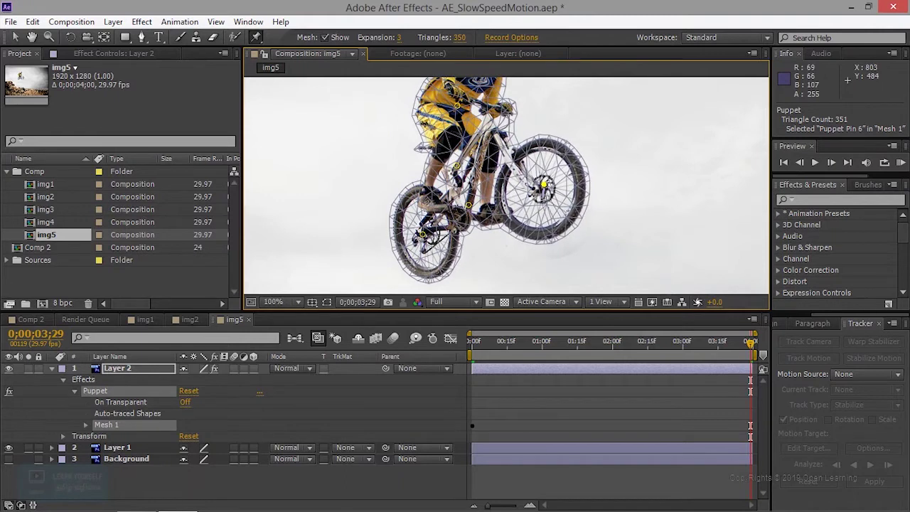
pyautogui.click(422, 234)
pyautogui.moveTo(422, 234); pyautogui.dragTo(425, 244)
pyautogui.moveTo(469, 206); pyautogui.dragTo(471, 209)
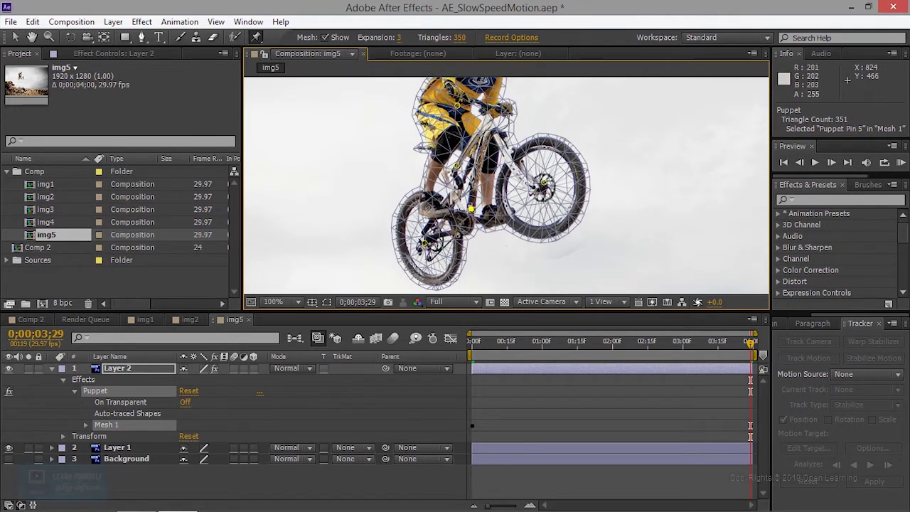
pyautogui.click(543, 183)
pyautogui.moveTo(543, 182); pyautogui.dragTo(542, 177)
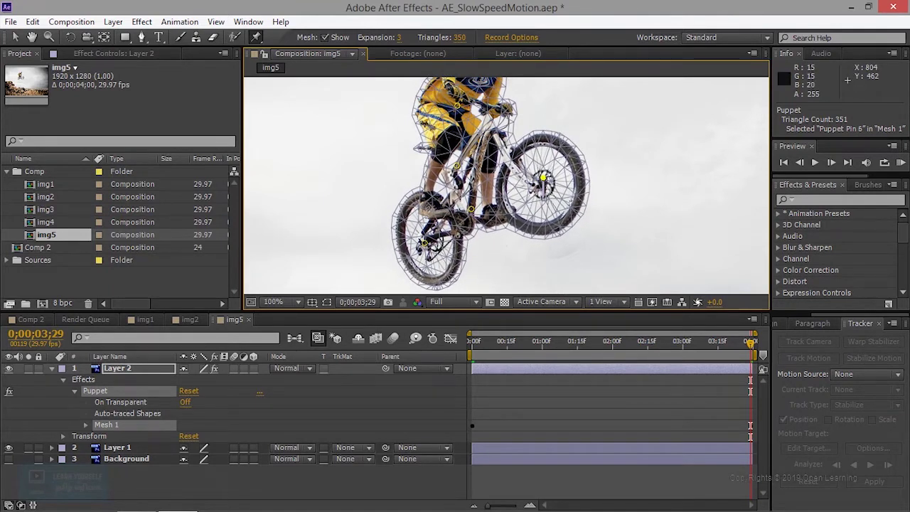
pyautogui.moveTo(471, 209); pyautogui.dragTo(475, 206)
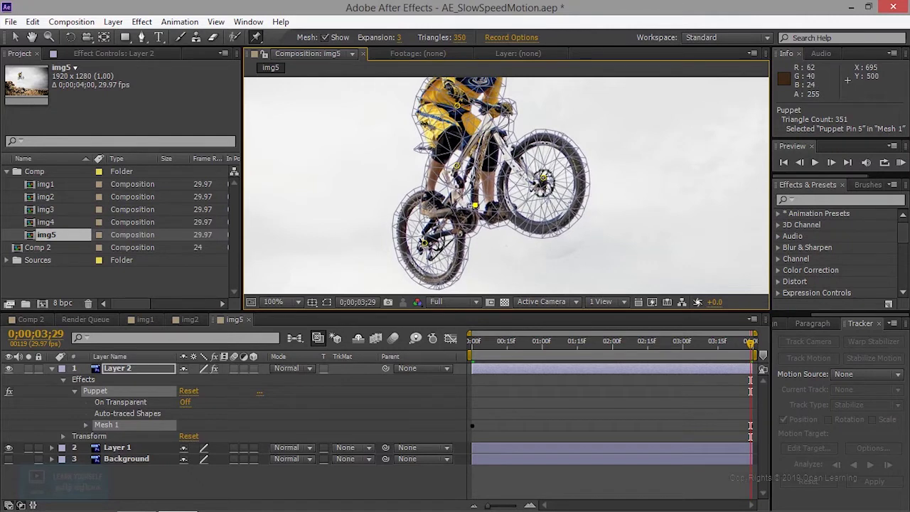
pyautogui.moveTo(424, 242); pyautogui.dragTo(424, 246)
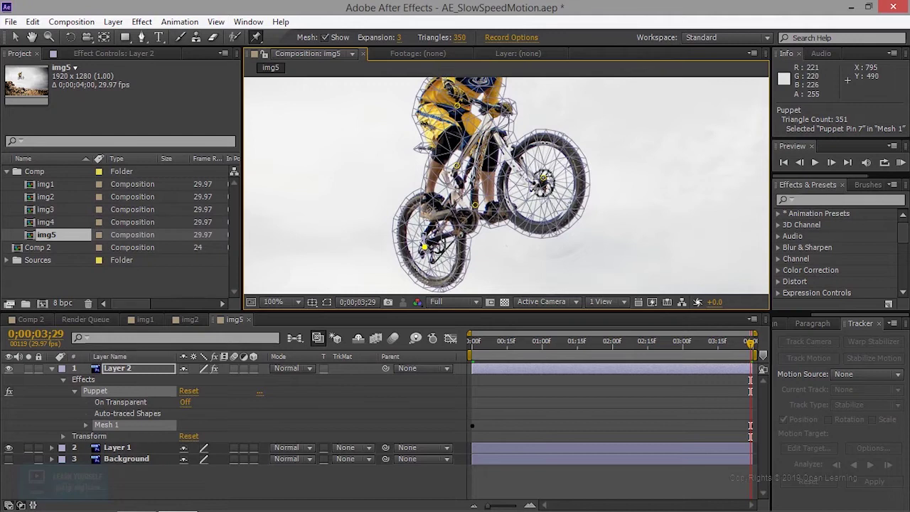
pyautogui.scroll(-2, 593, 251)
pyautogui.scroll(2, 593, 251)
pyautogui.moveTo(430, 235); pyautogui.dragTo(428, 231)
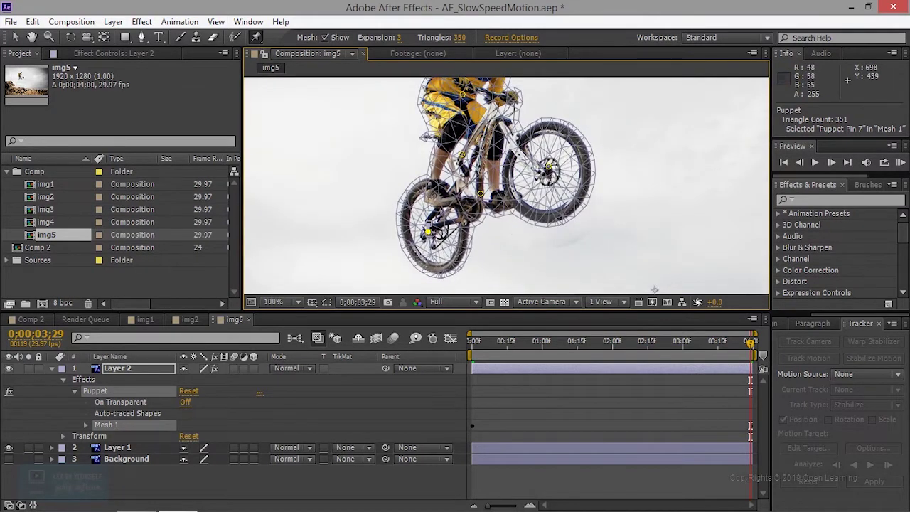
# - Lower the knee pin, scrub to check the pose, and adjust the front wheel hub pin
pyautogui.moveTo(461, 154); pyautogui.dragTo(462, 157)
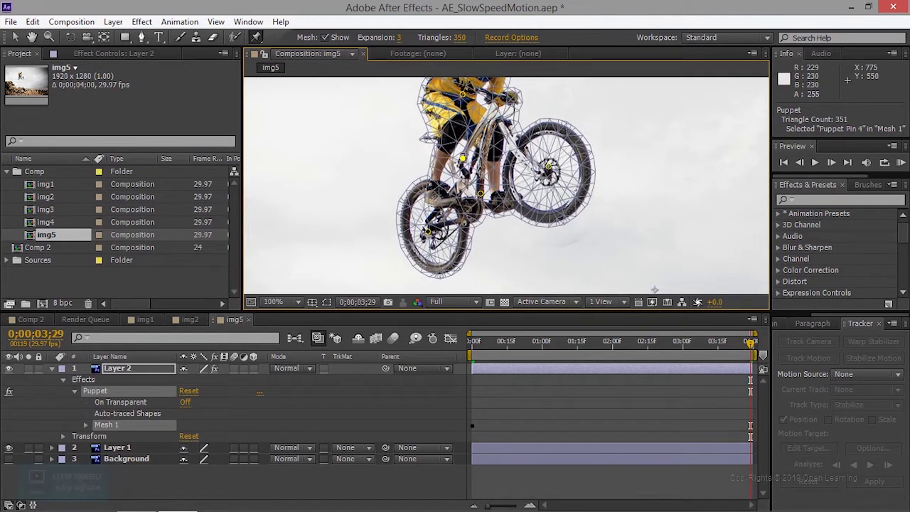
pyautogui.moveTo(697, 342)
pyautogui.mouseDown()
pyautogui.moveTo(496, 341)
pyautogui.moveTo(784, 354)
pyautogui.mouseUp()
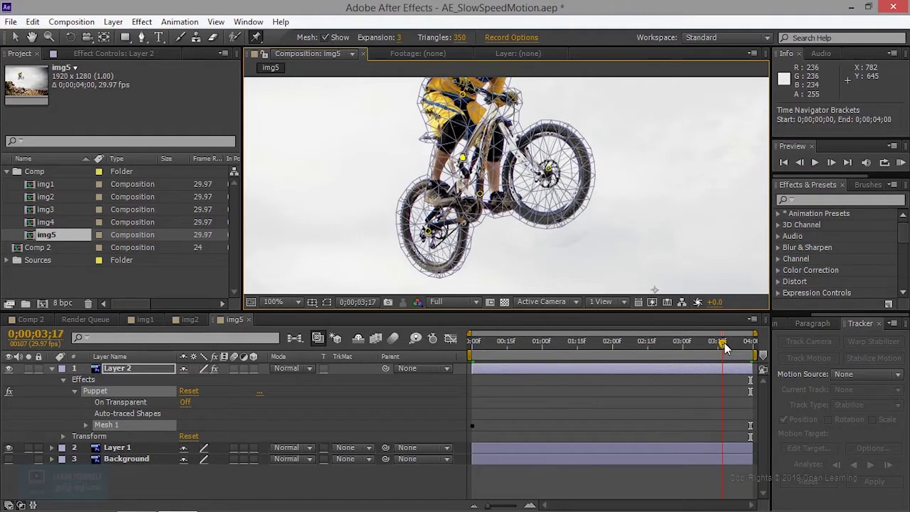
pyautogui.moveTo(548, 166); pyautogui.dragTo(549, 175)
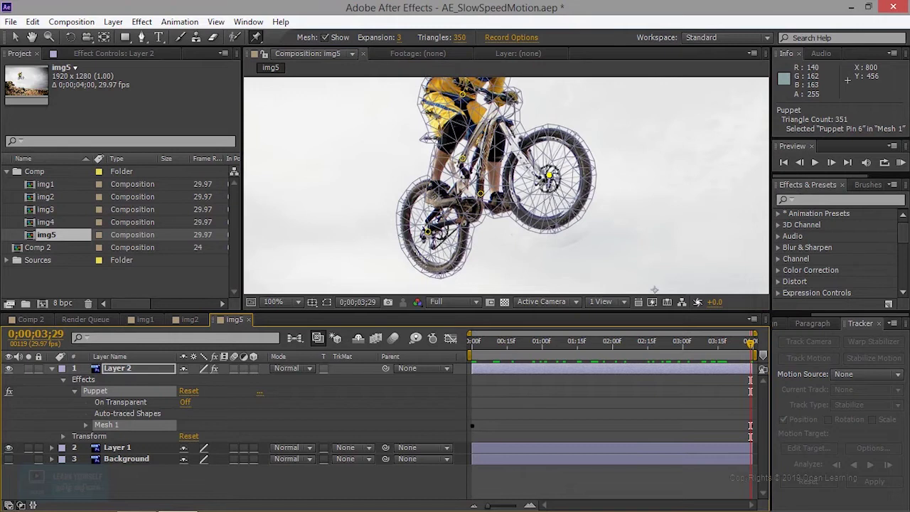
pyautogui.moveTo(549, 174); pyautogui.dragTo(549, 173)
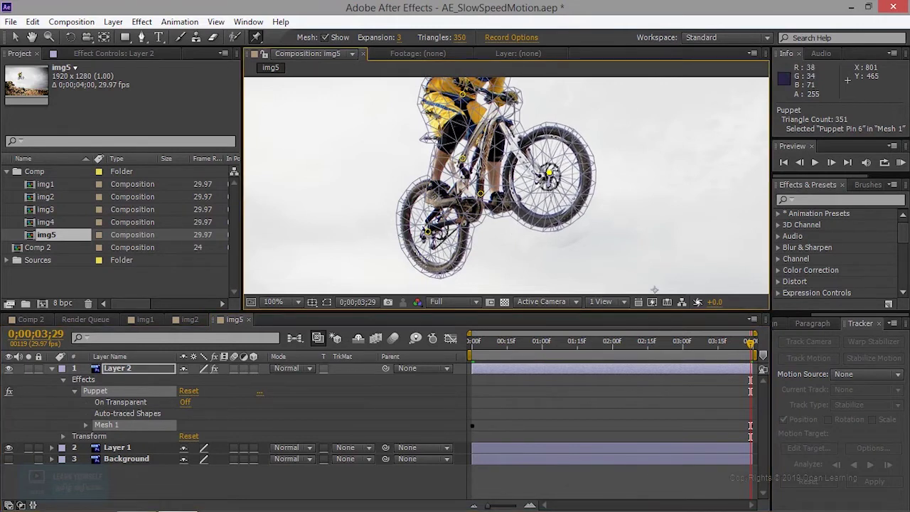
# - Zoom out to 50%, switch to the Selection tool, and preview the puppet animation
pyautogui.press(',')
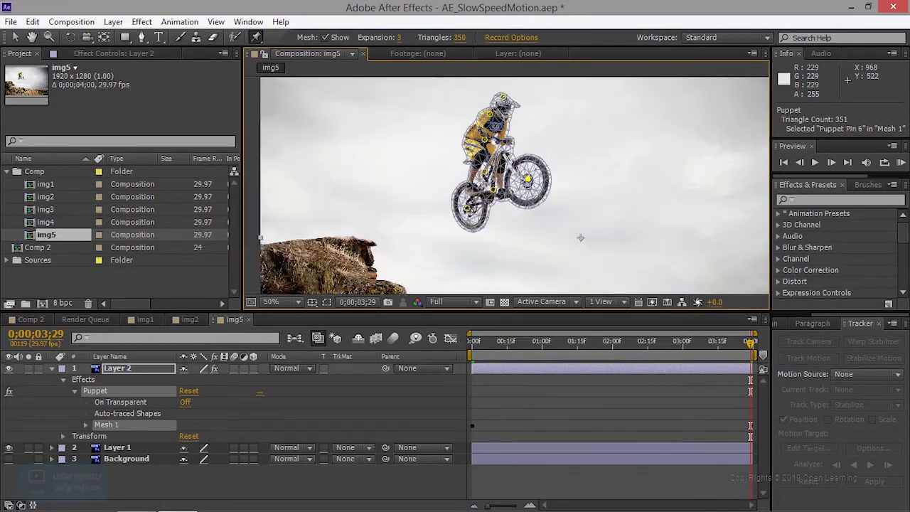
pyautogui.moveTo(580, 237); pyautogui.dragTo(577, 259)
pyautogui.press('v')
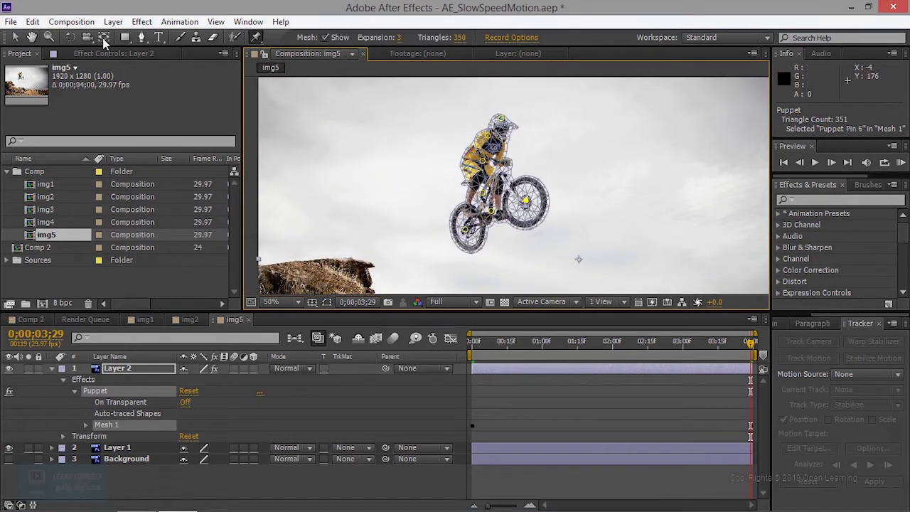
pyautogui.press('space')
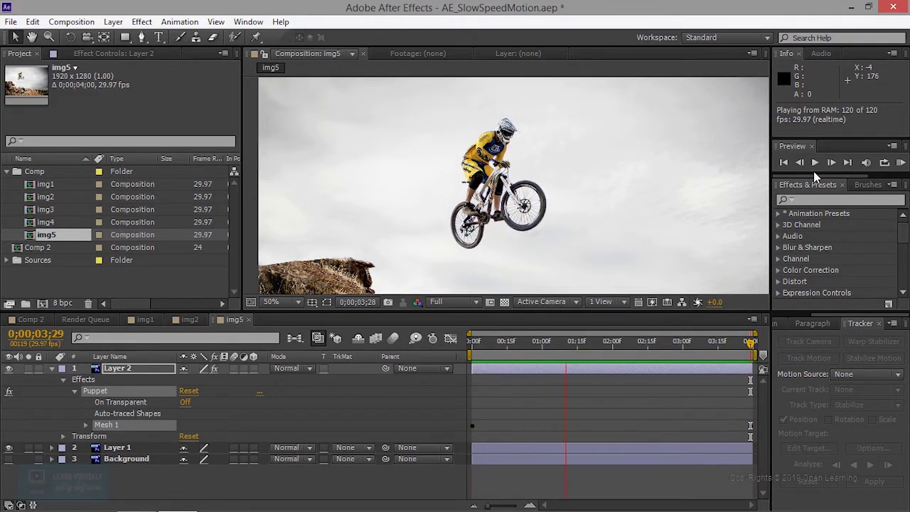
pyautogui.click(584, 275)
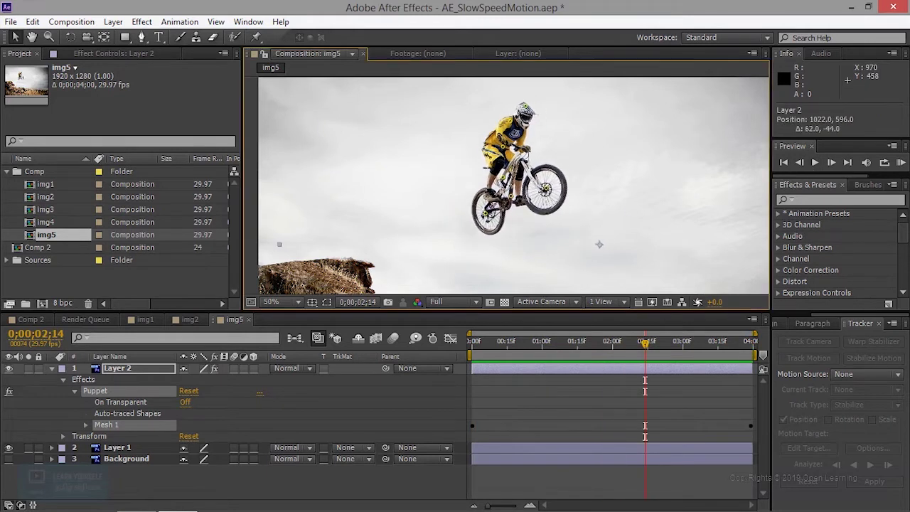
# - Undo the accidental Layer 2 move and show only its Position property
pyautogui.hotkey('ctrl', 'z')
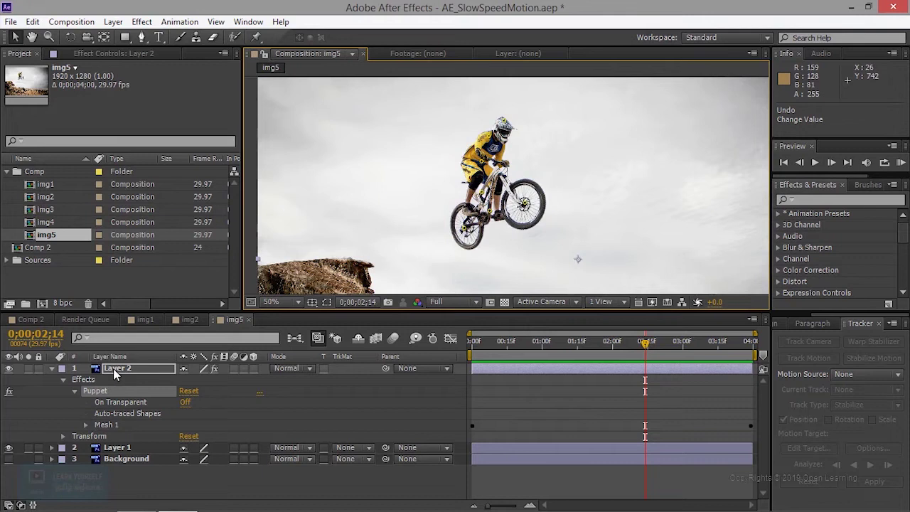
pyautogui.click(90, 395)
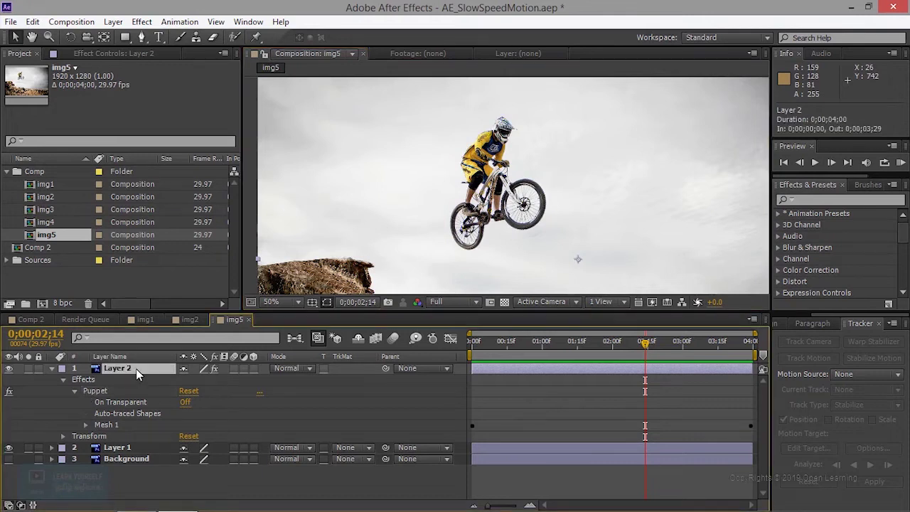
pyautogui.press('p')
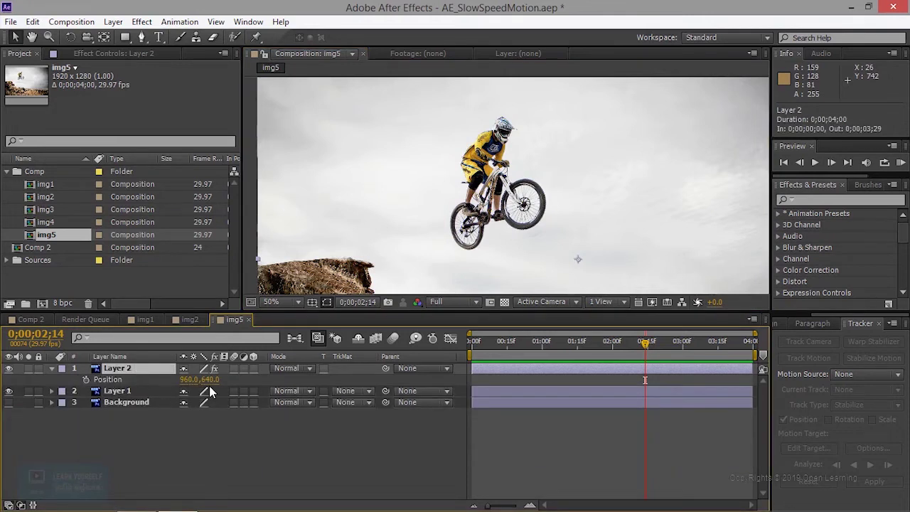
# - Keyframe Layer 2's Position and Rotation and move those keyframes to the start
pyautogui.click(86, 379)
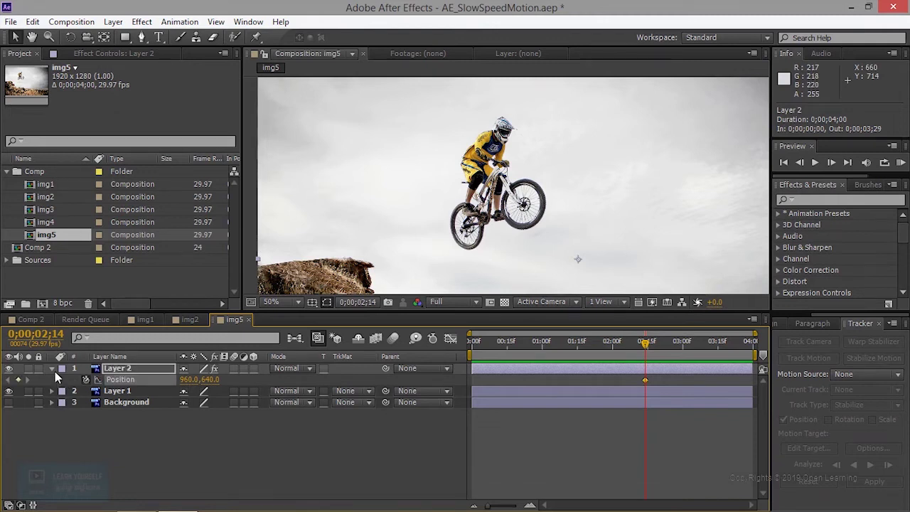
pyautogui.click(52, 368)
pyautogui.click(52, 369)
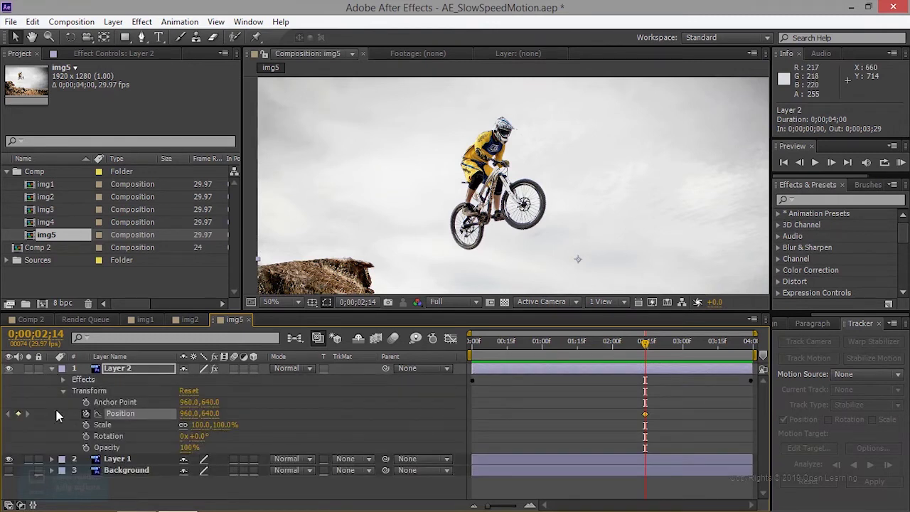
pyautogui.click(85, 436)
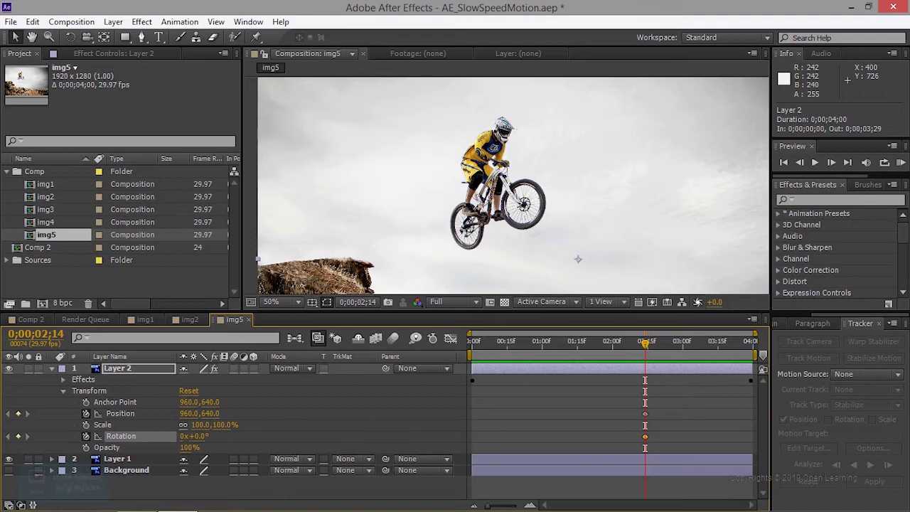
pyautogui.moveTo(210, 413); pyautogui.dragTo(217, 413)
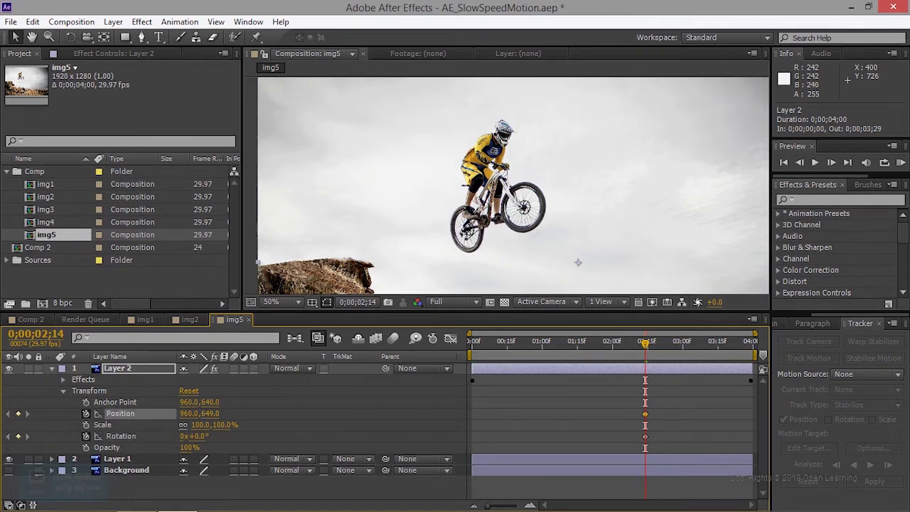
pyautogui.hotkey('ctrl', 'z')
pyautogui.moveTo(189, 413); pyautogui.dragTo(206, 413)
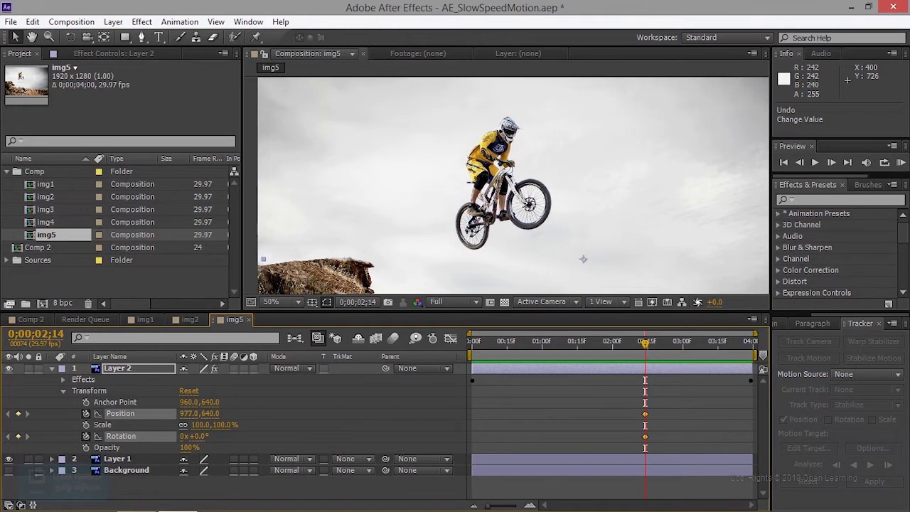
pyautogui.hotkey('ctrl', 'z')
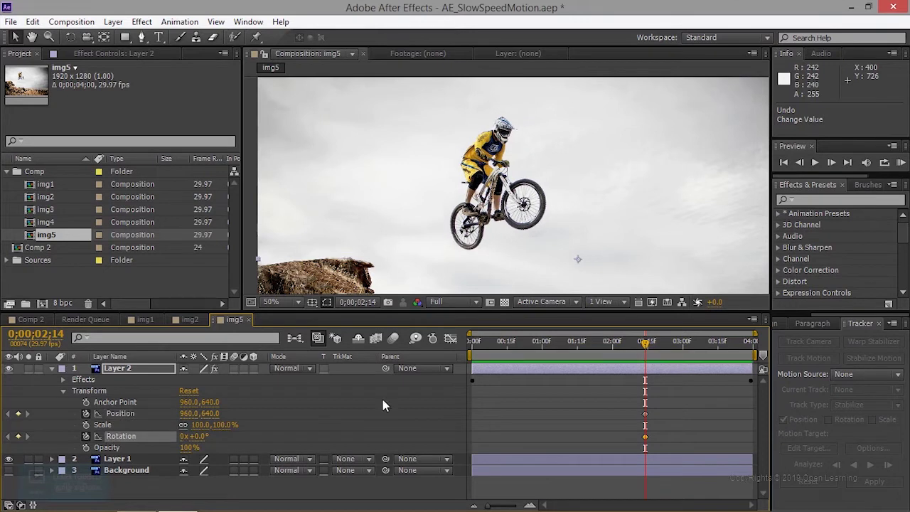
pyautogui.moveTo(615, 397)
pyautogui.mouseDown()
pyautogui.moveTo(662, 442)
pyautogui.moveTo(566, 415)
pyautogui.moveTo(478, 418)
pyautogui.mouseUp()
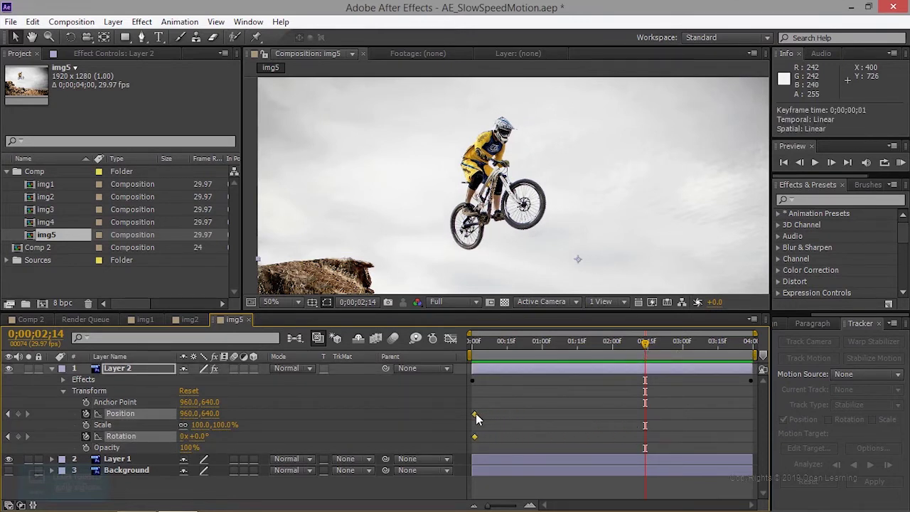
# - At the last frame, set Layer 2's Position X to 1022 and make it a 3D layer
pyautogui.click(754, 342)
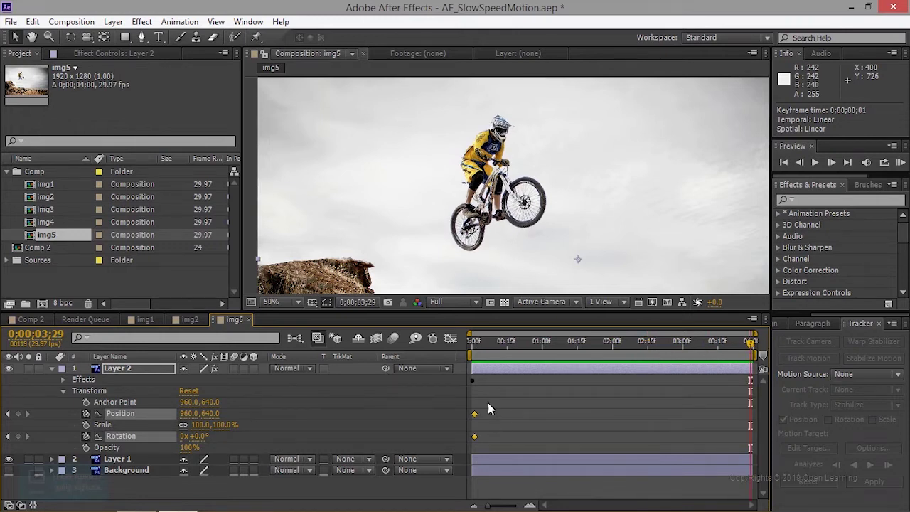
pyautogui.moveTo(473, 343); pyautogui.dragTo(759, 353)
pyautogui.moveTo(577, 258); pyautogui.dragTo(597, 259)
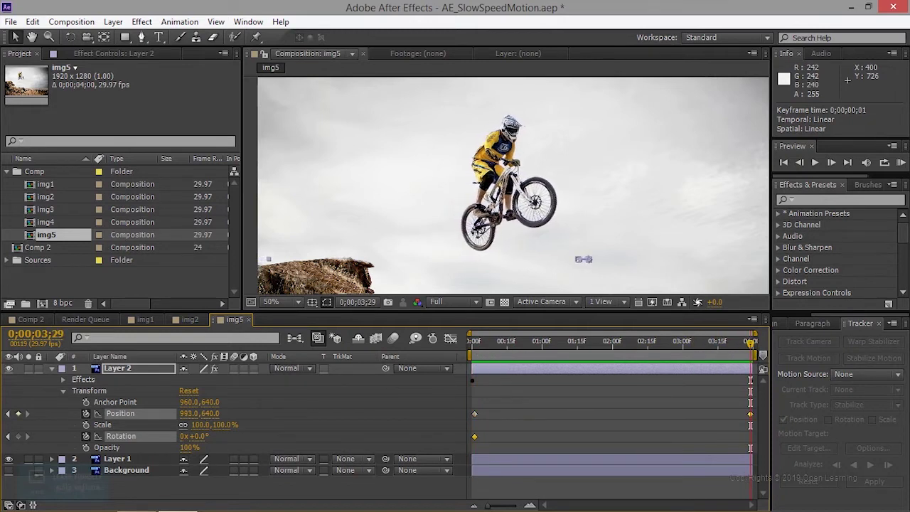
pyautogui.moveTo(598, 258); pyautogui.dragTo(589, 259)
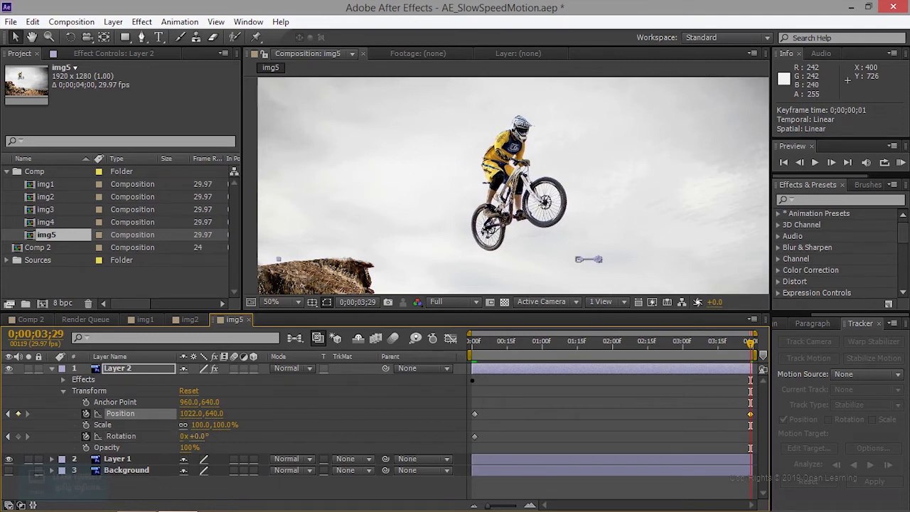
pyautogui.moveTo(279, 259); pyautogui.dragTo(281, 220)
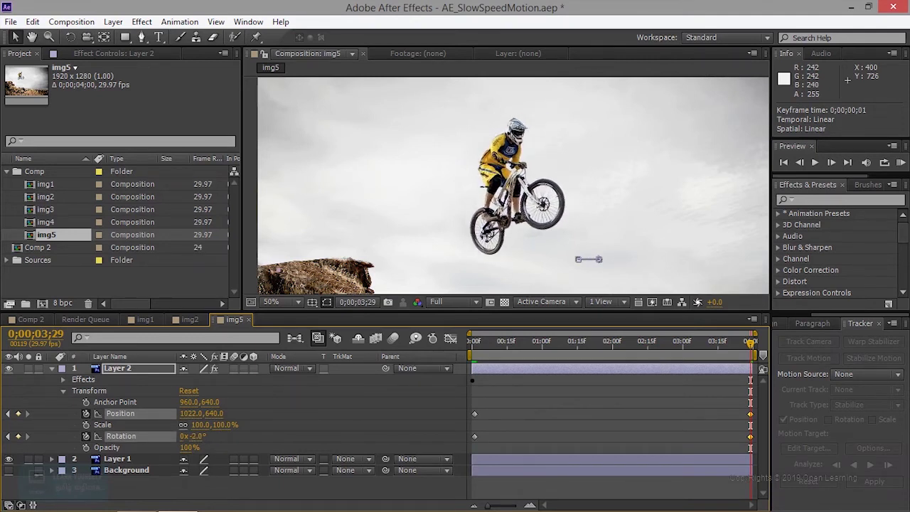
pyautogui.click(253, 439)
pyautogui.hotkey('ctrl', 'z')
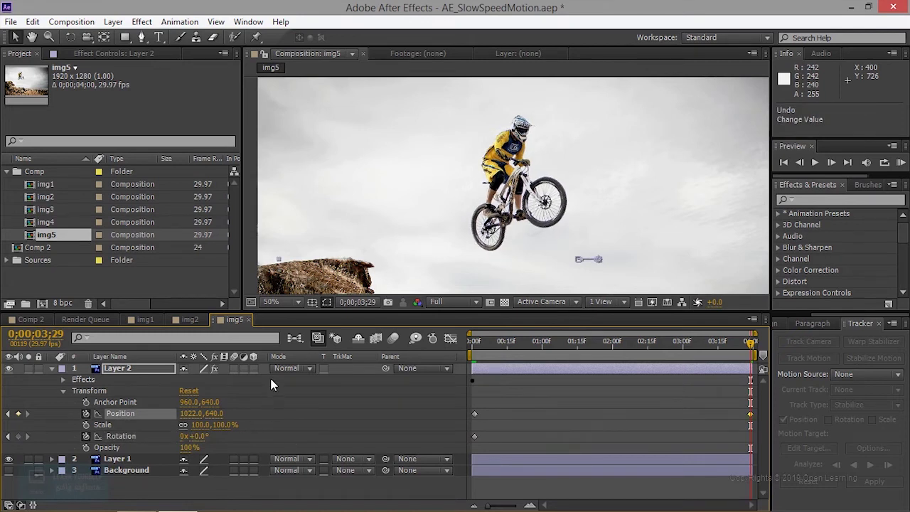
pyautogui.click(254, 368)
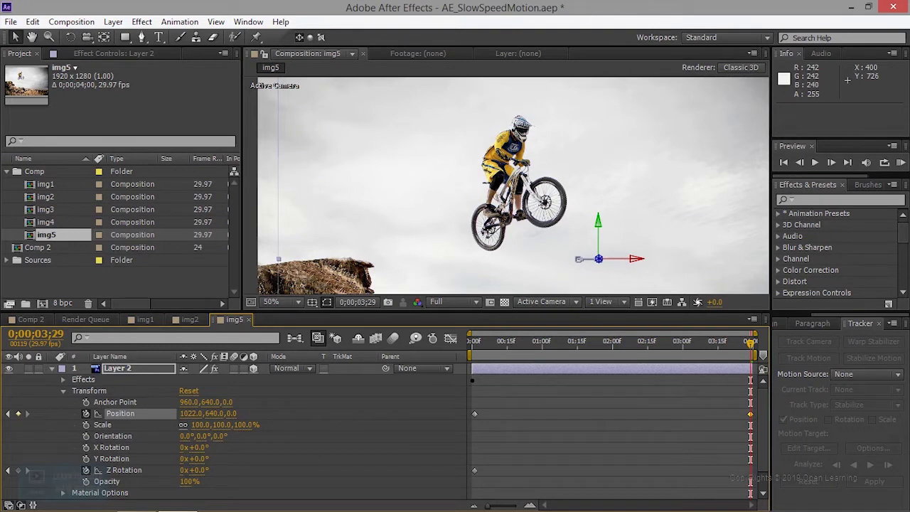
# - Keyframe X and Y Rotation at frame 0, then tilt Layer 2's Z Rotation at the last frame
pyautogui.moveTo(727, 349); pyautogui.dragTo(455, 348)
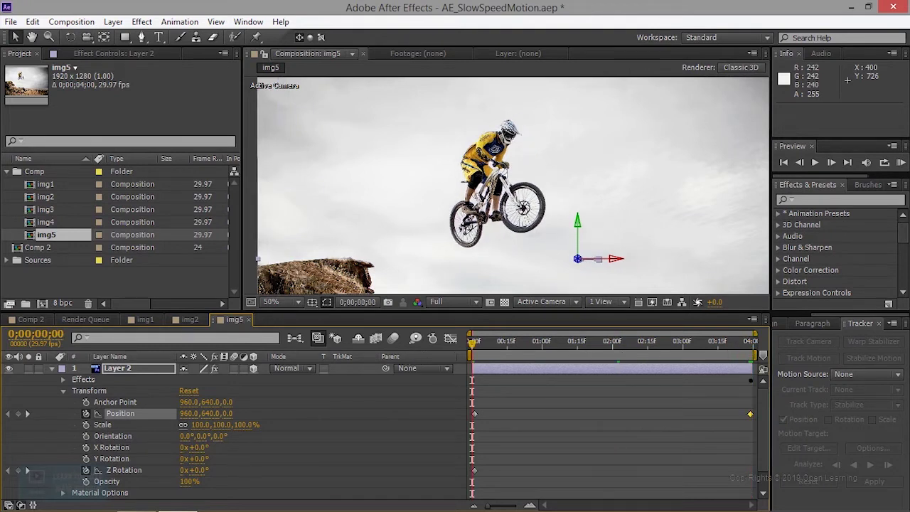
pyautogui.click(86, 448)
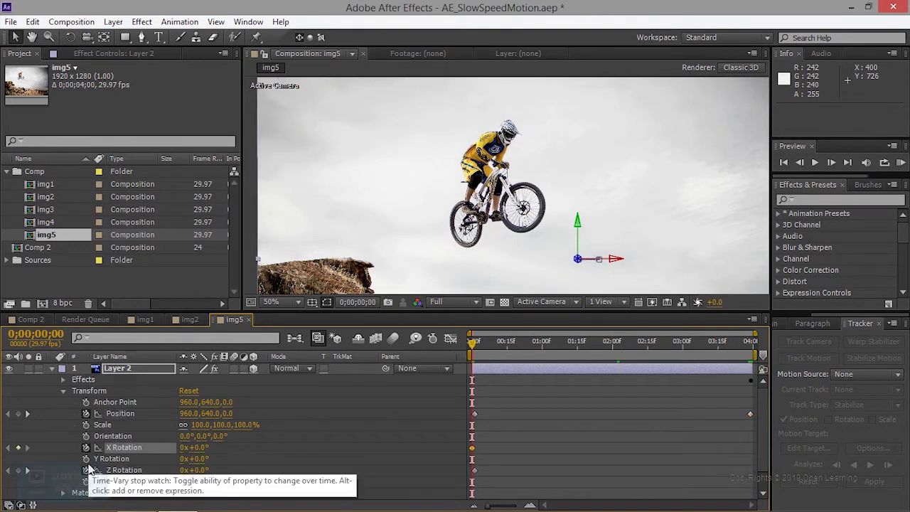
pyautogui.click(86, 459)
pyautogui.moveTo(475, 348); pyautogui.dragTo(775, 353)
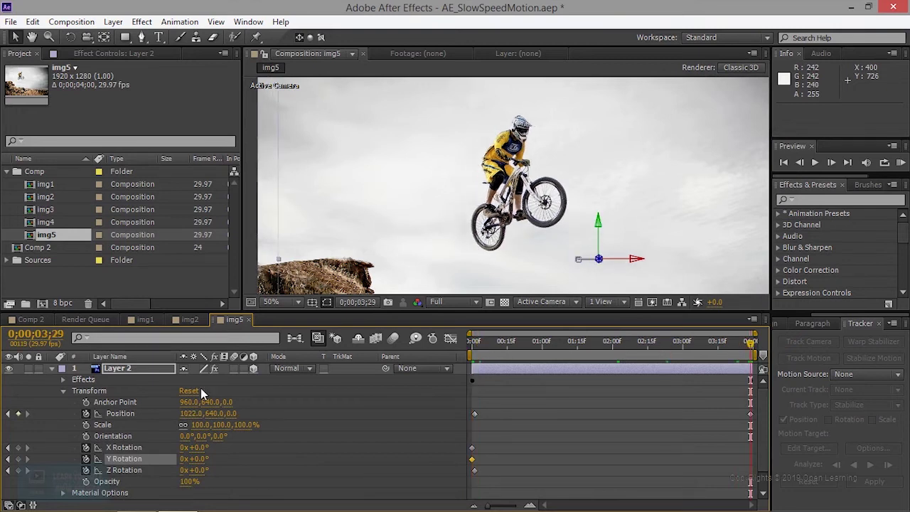
pyautogui.moveTo(193, 459); pyautogui.dragTo(206, 459)
pyautogui.hotkey('ctrl', 'z')
pyautogui.moveTo(194, 470); pyautogui.dragTo(186, 469)
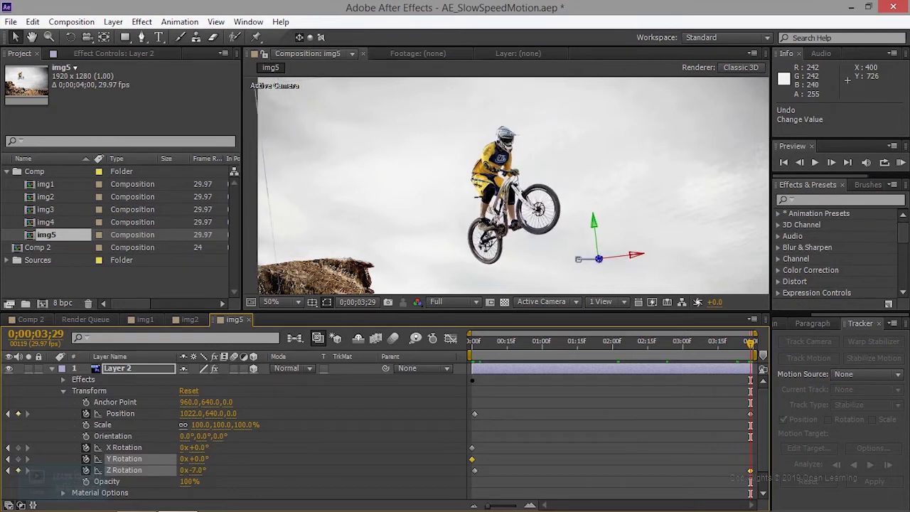
pyautogui.click(124, 470)
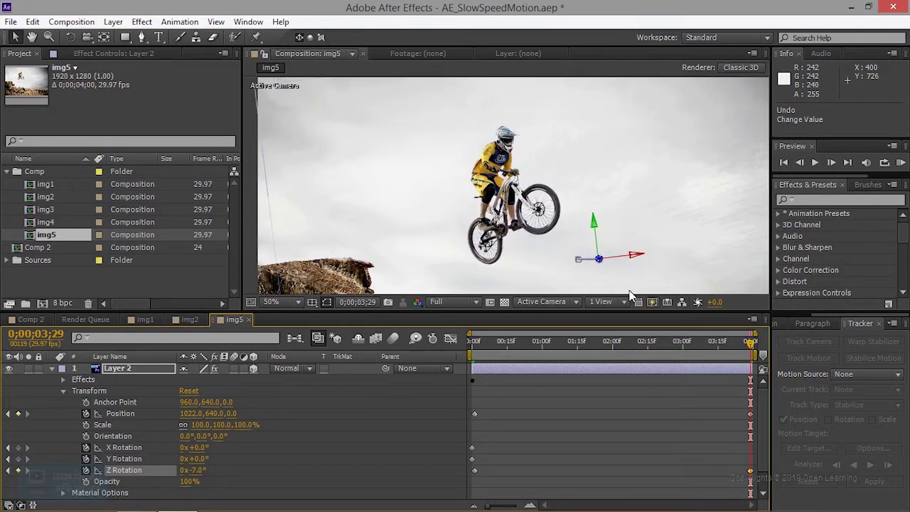
# - Set the end Position to 1063.3,576.9 and Z Rotation to -8°, then RAM-preview the motion
pyautogui.moveTo(599, 258)
pyautogui.mouseDown()
pyautogui.moveTo(599, 236)
pyautogui.moveTo(665, 231)
pyautogui.mouseUp()
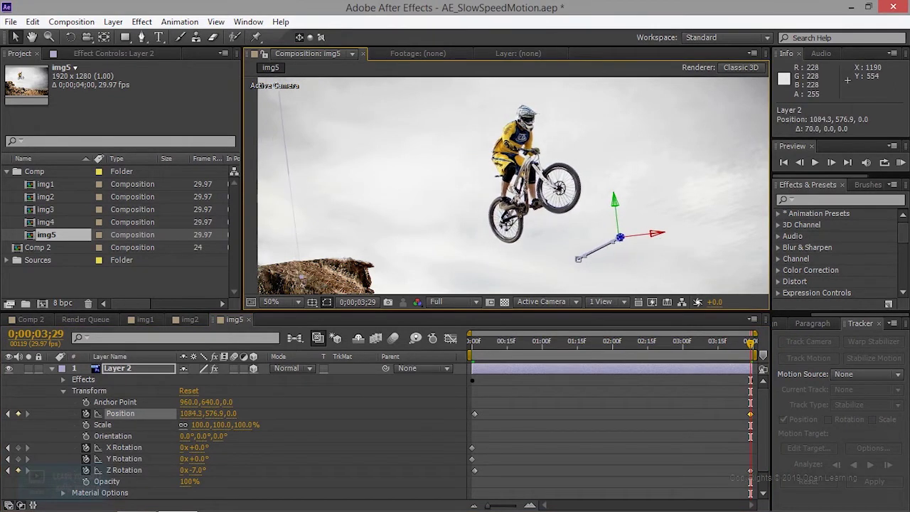
pyautogui.moveTo(719, 354)
pyautogui.mouseDown()
pyautogui.moveTo(475, 357)
pyautogui.moveTo(756, 335)
pyautogui.mouseUp()
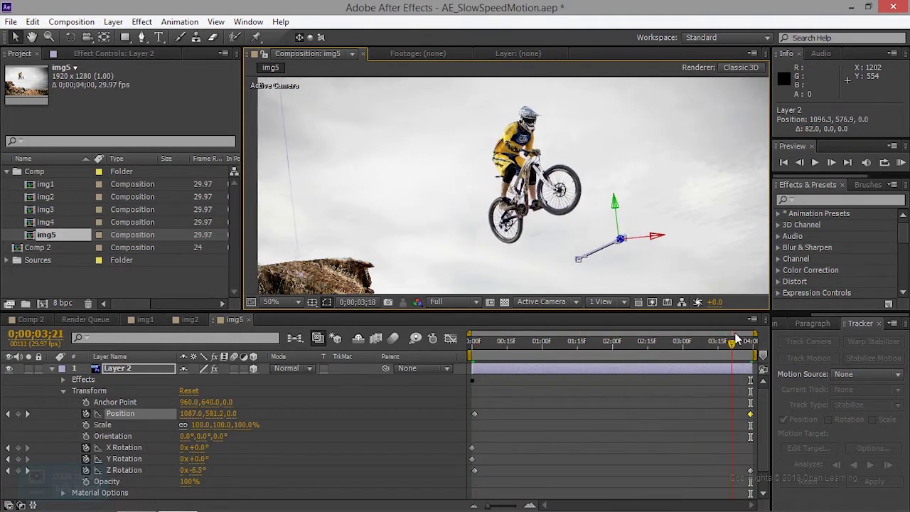
pyautogui.moveTo(755, 335)
pyautogui.mouseDown()
pyautogui.moveTo(696, 343)
pyautogui.moveTo(782, 345)
pyautogui.mouseUp()
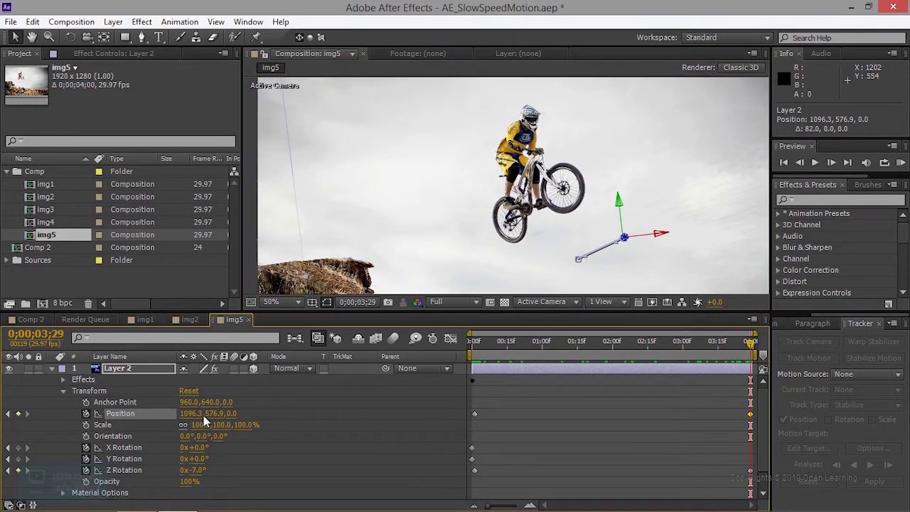
pyautogui.moveTo(190, 413); pyautogui.dragTo(174, 425)
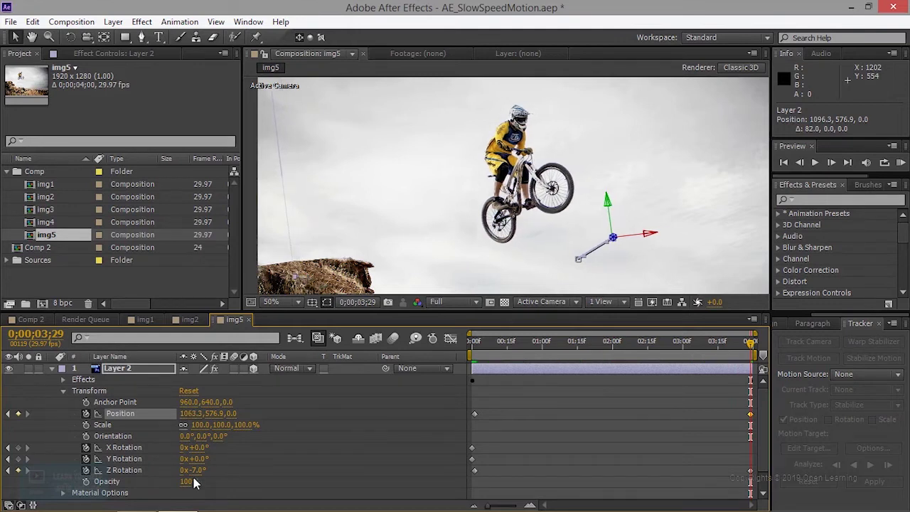
pyautogui.moveTo(193, 470); pyautogui.dragTo(186, 470)
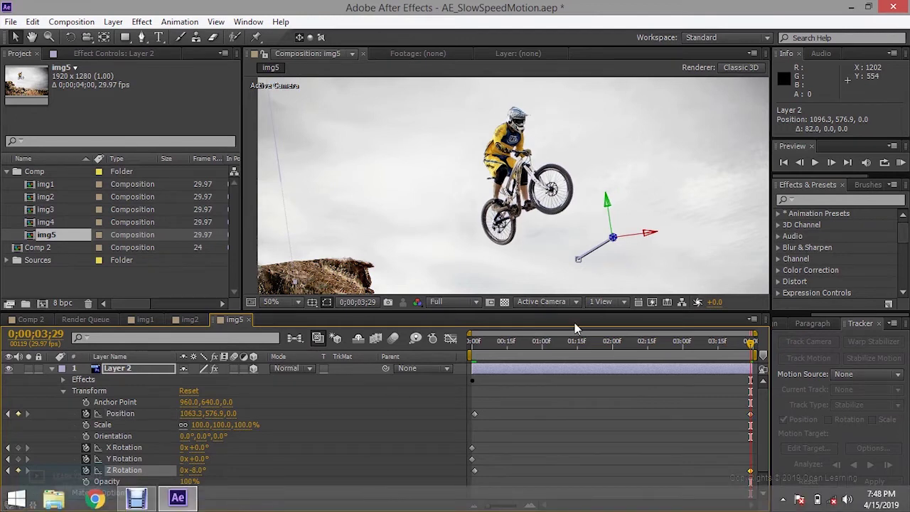
pyautogui.press('KP_0')
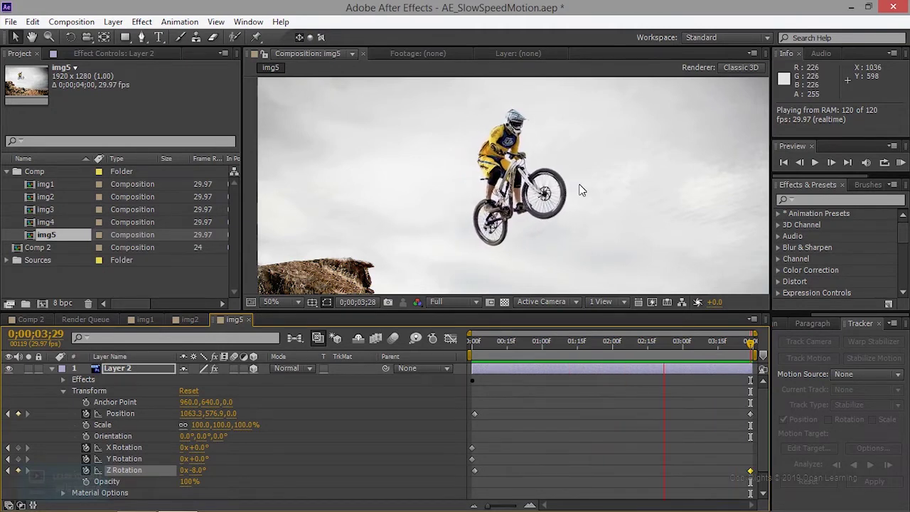
pyautogui.click(52, 368)
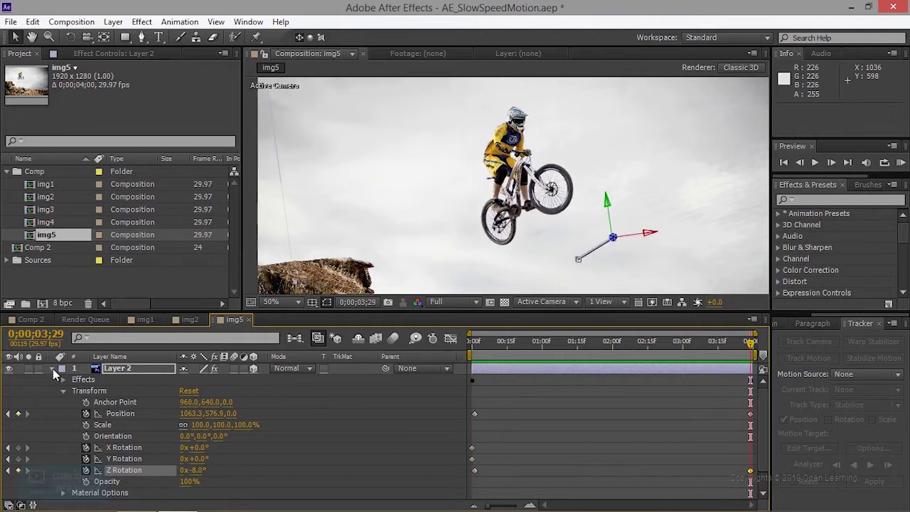
# - Collapse Layer 2 and create a 1920×1280 FFFFFF solid named White Solid 1
pyautogui.click(51, 368)
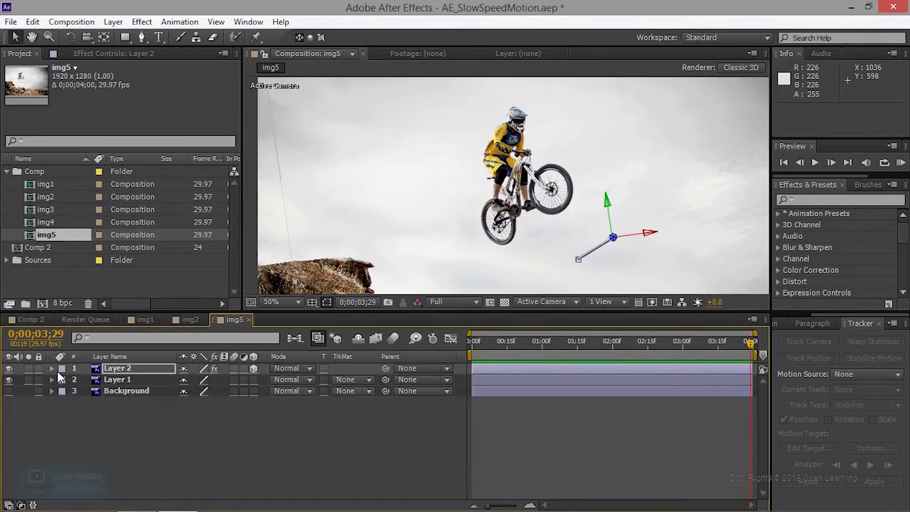
pyautogui.click(135, 461)
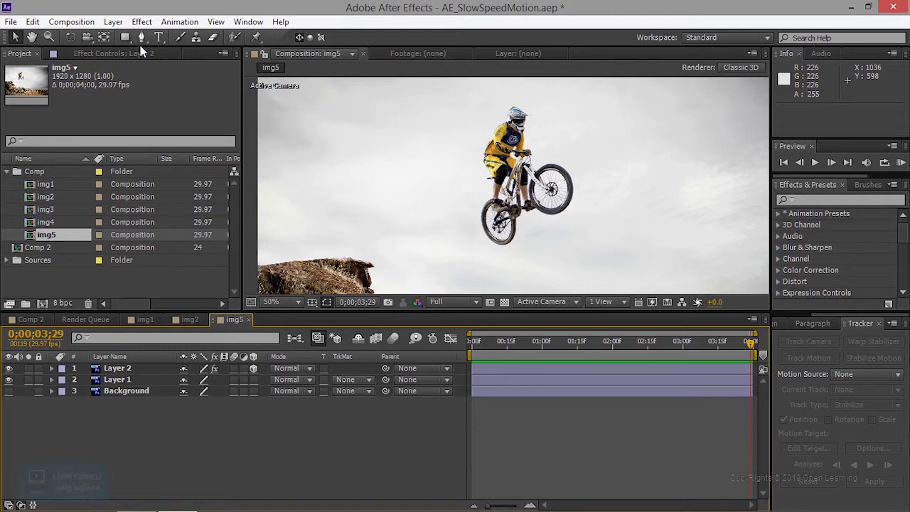
pyautogui.hotkey('ctrl', 'y')
pyautogui.click(448, 284)
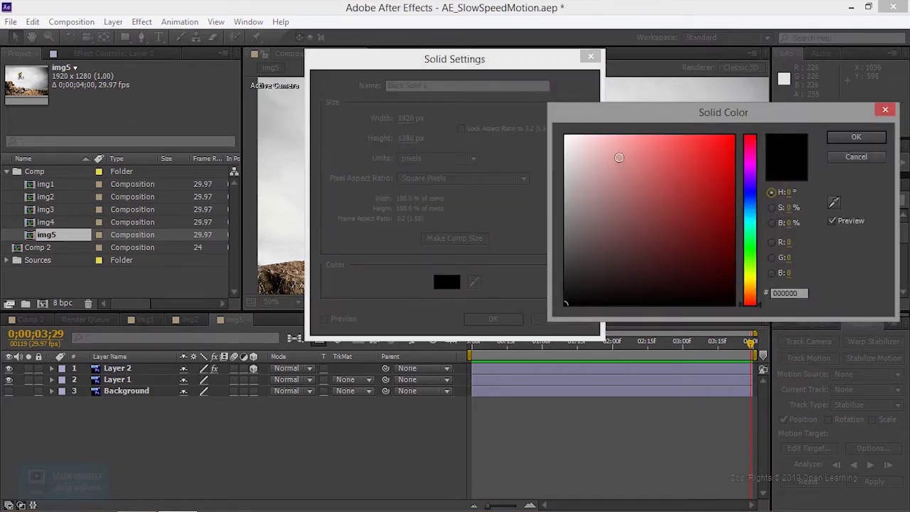
pyautogui.click(565, 136)
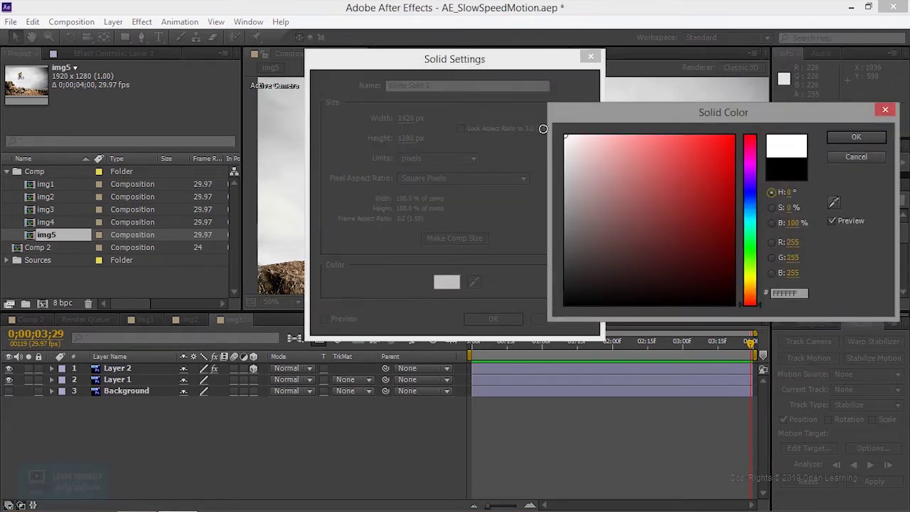
pyautogui.click(855, 138)
pyautogui.click(855, 137)
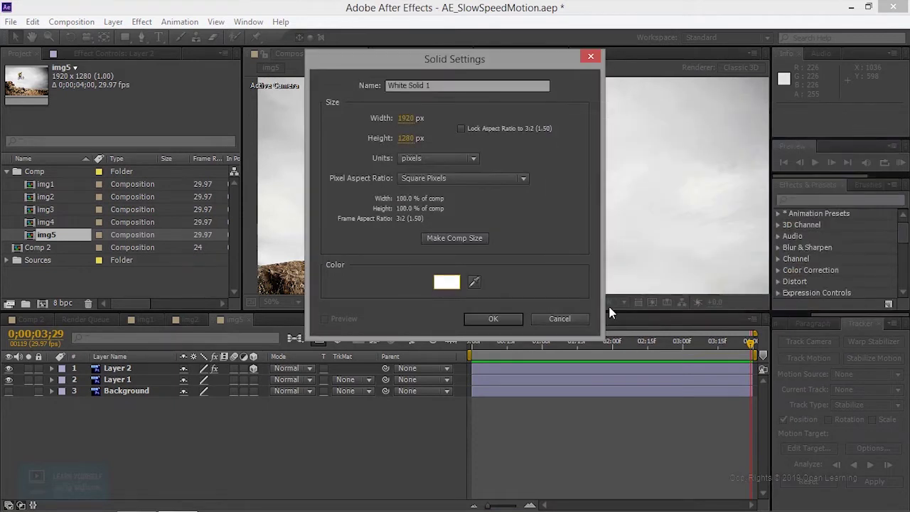
pyautogui.click(496, 317)
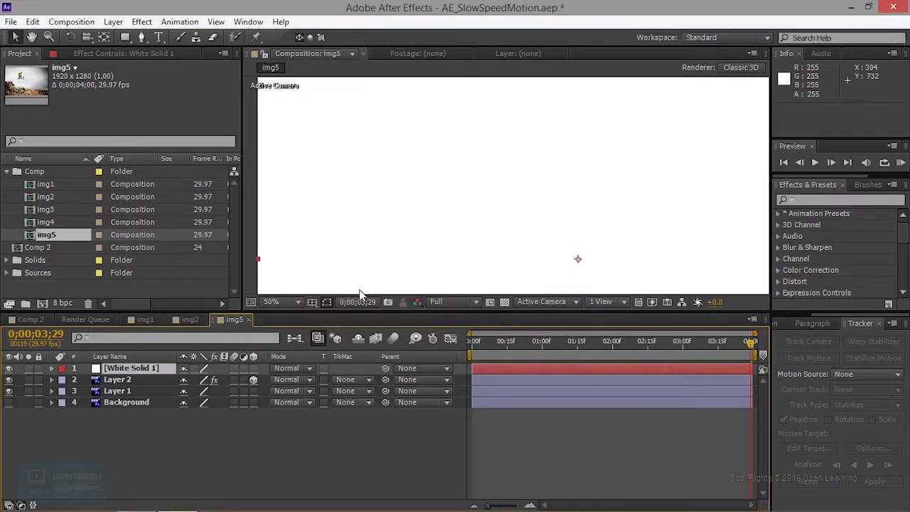
# - Delete White Solid 1 from the img5 composition
pyautogui.scroll(-2, 489, 213)
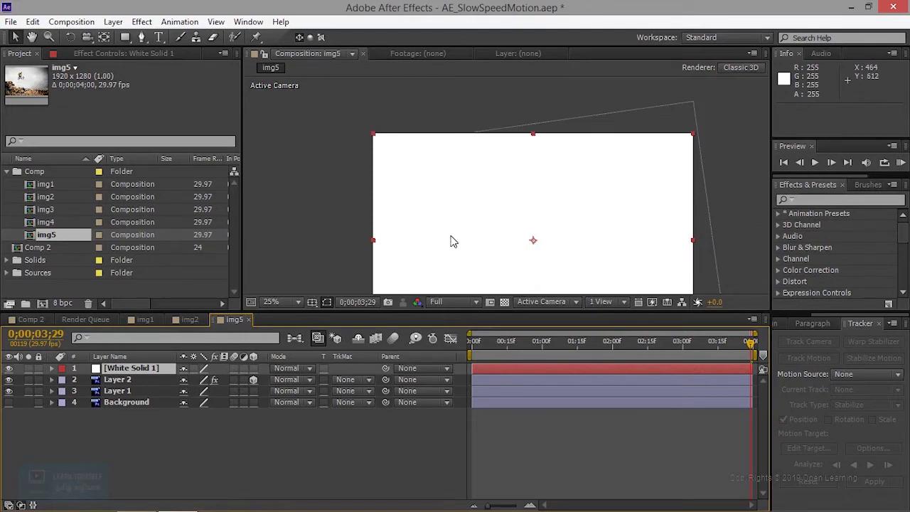
pyautogui.moveTo(451, 237); pyautogui.dragTo(445, 188)
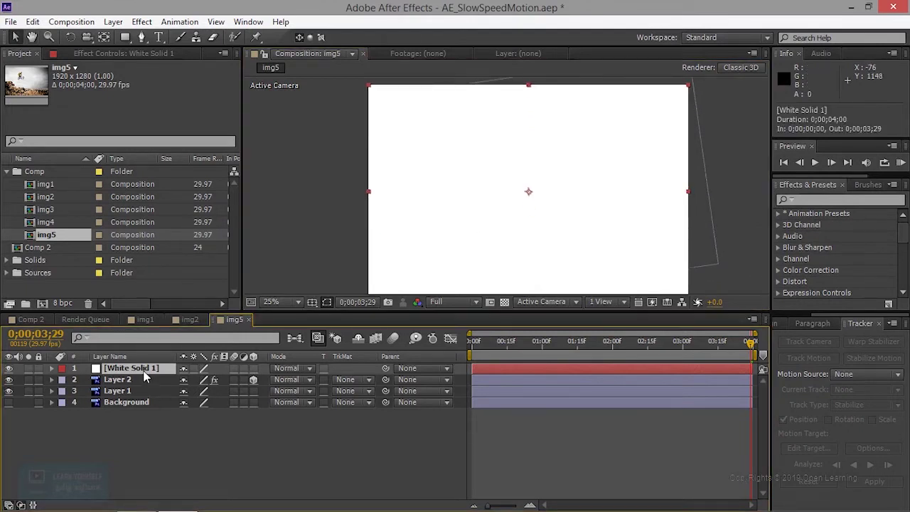
pyautogui.press('Delete')
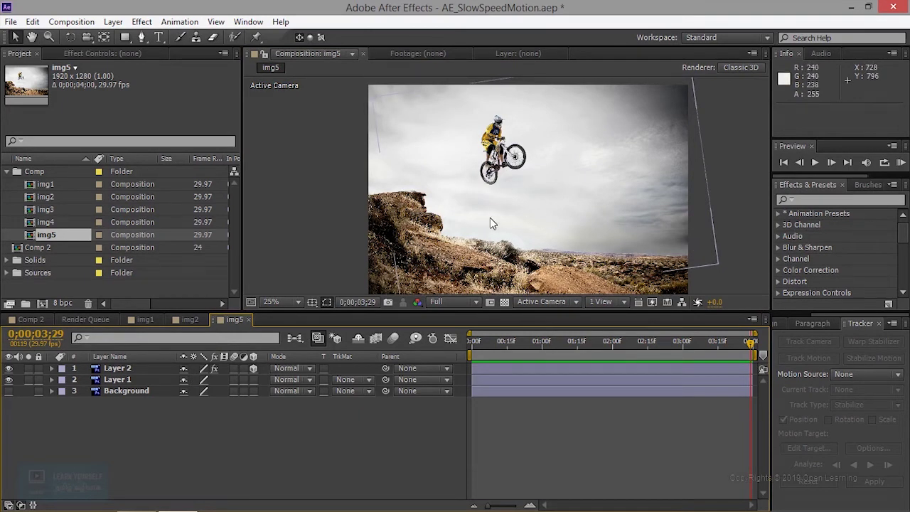
# - List layers by Source Name and select the top Layer 2
pyautogui.click(111, 356)
pyautogui.click(121, 369)
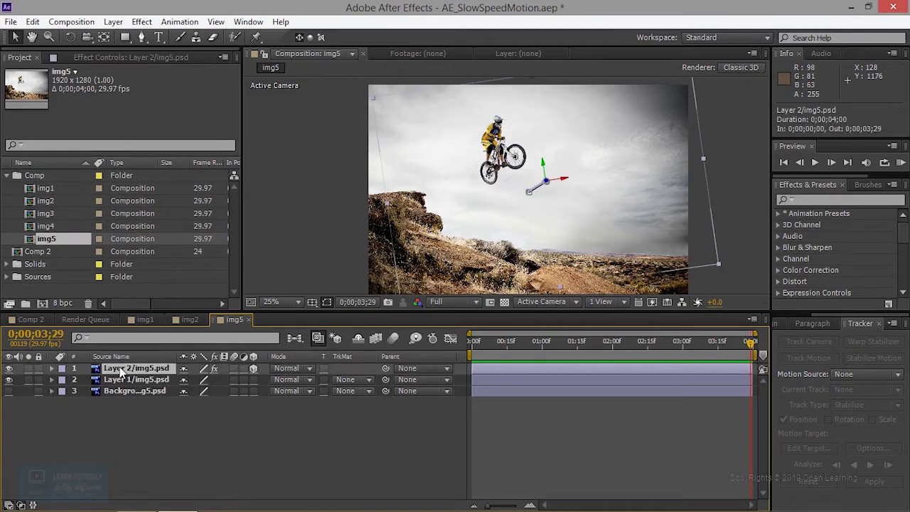
pyautogui.click(140, 425)
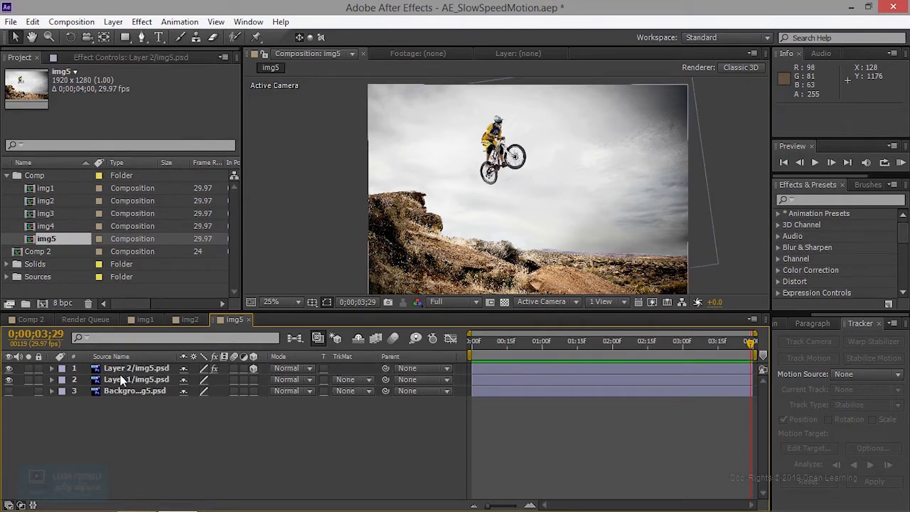
pyautogui.click(121, 369)
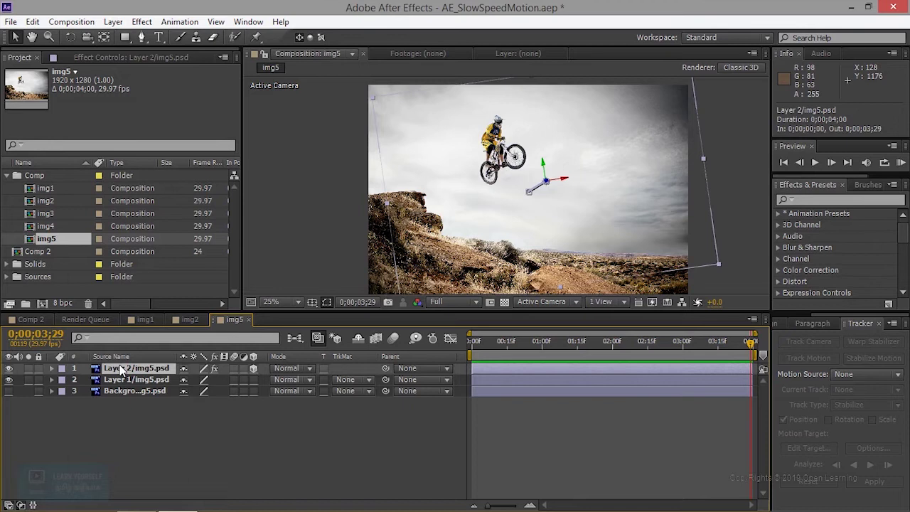
# - Duplicate the top Layer 2 and select the new copy
pyautogui.hotkey('ctrl', 'd')
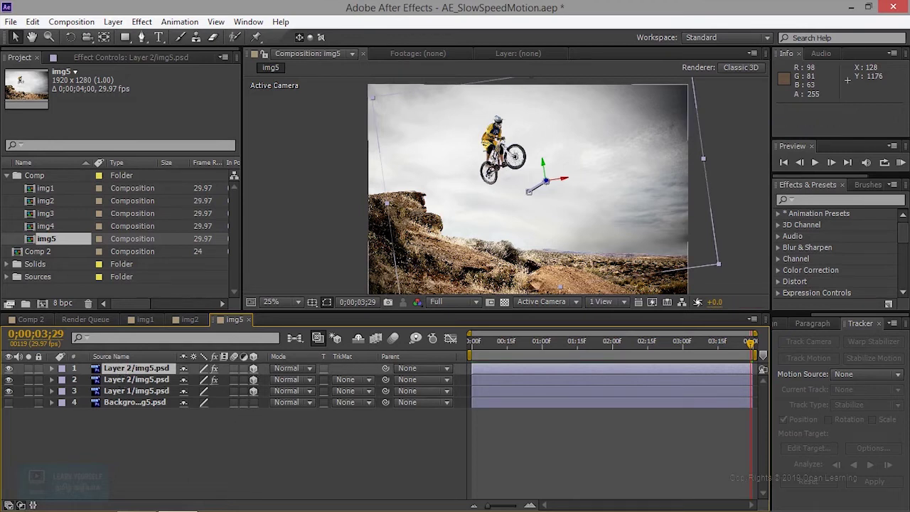
pyautogui.click(252, 403)
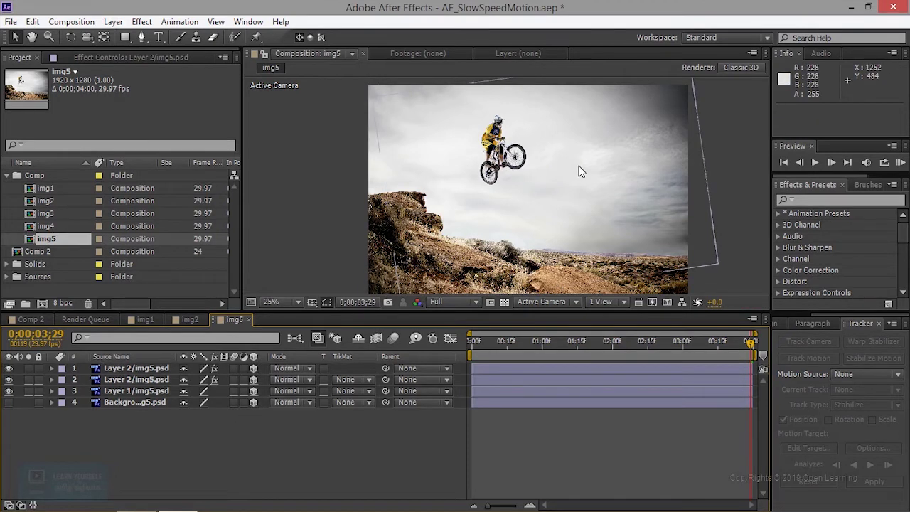
pyautogui.click(152, 369)
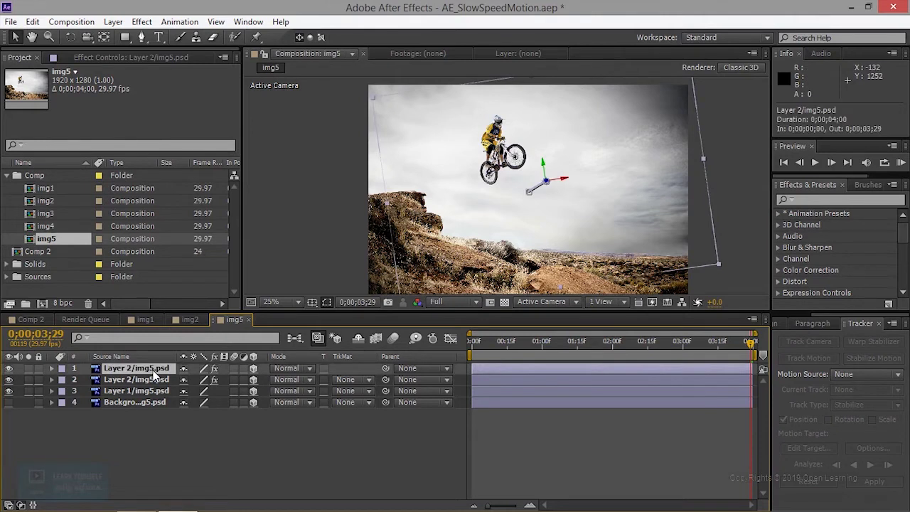
# - Apply Effect > Color Correction > Hue/Saturation to the top Layer 2 copy
pyautogui.rightClick(153, 373)
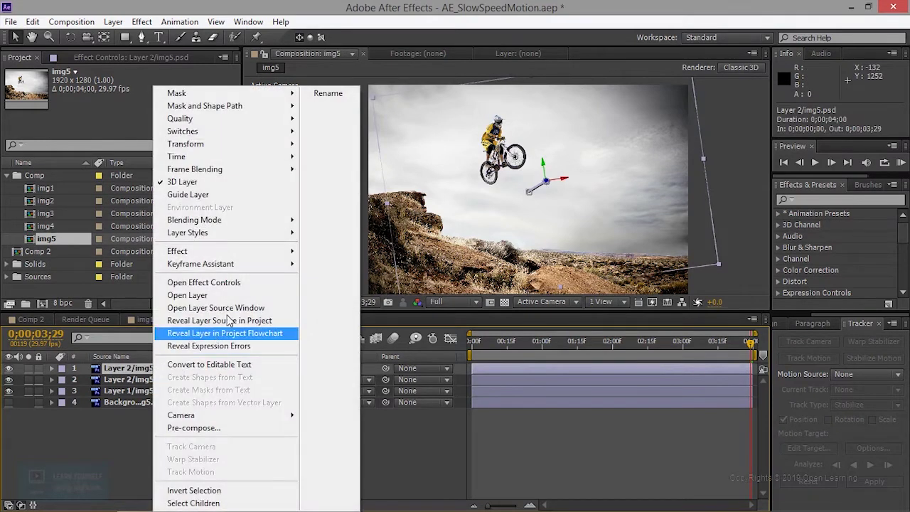
pyautogui.moveTo(271, 251)
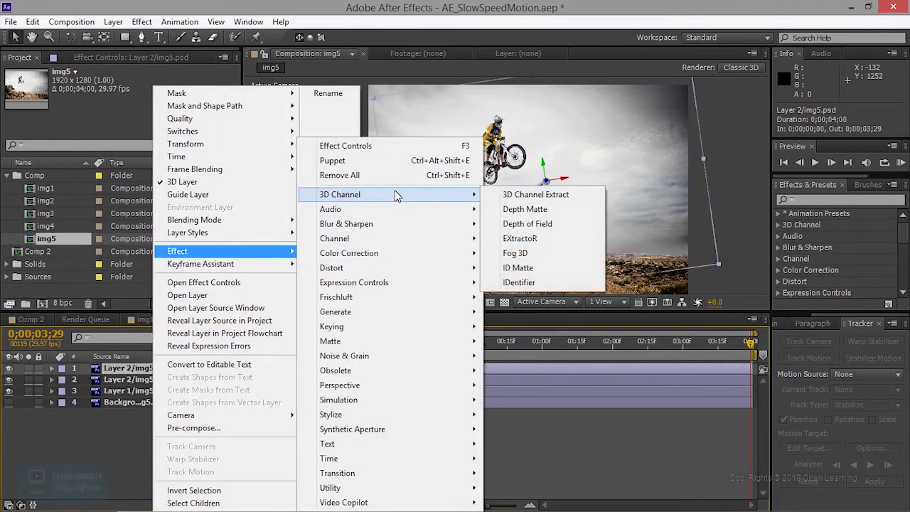
pyautogui.moveTo(433, 321)
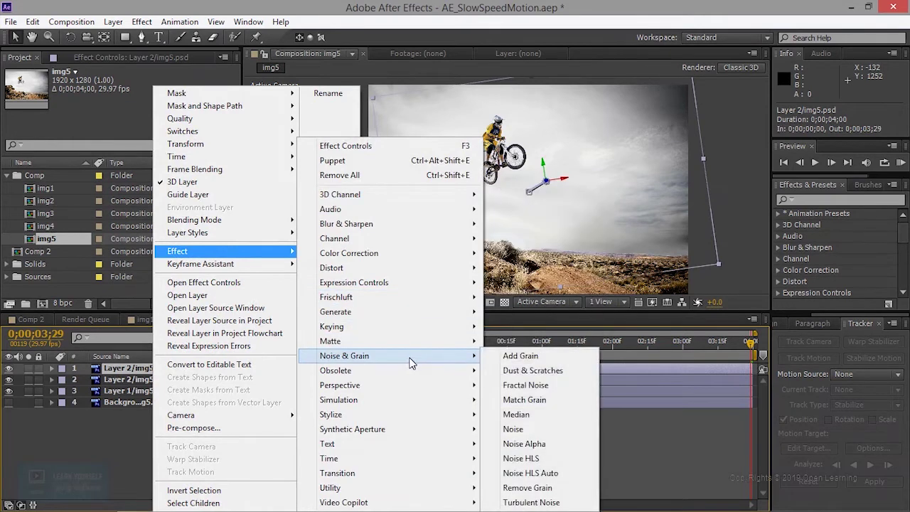
pyautogui.moveTo(366, 297)
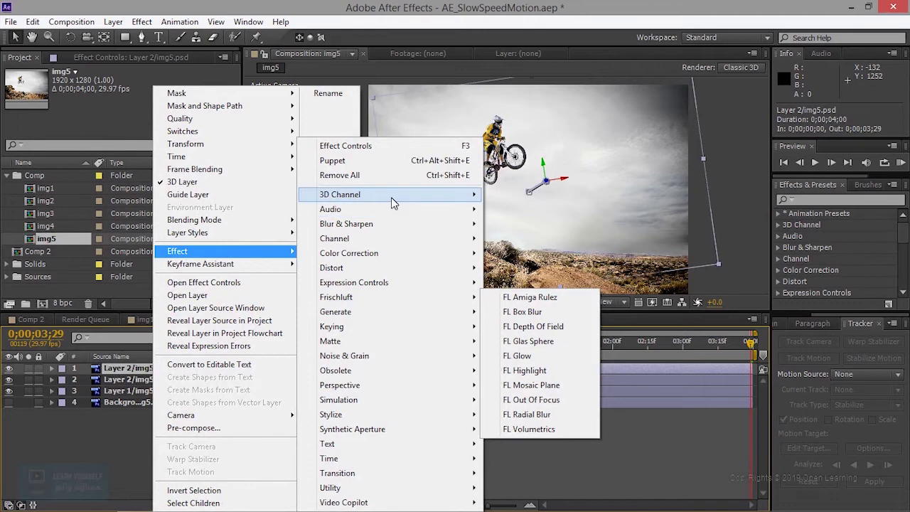
pyautogui.moveTo(393, 200)
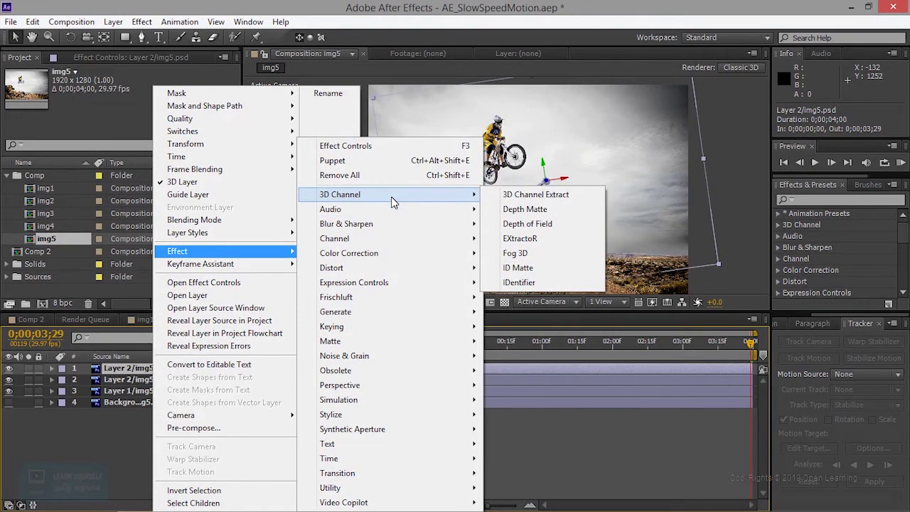
pyautogui.moveTo(390, 255)
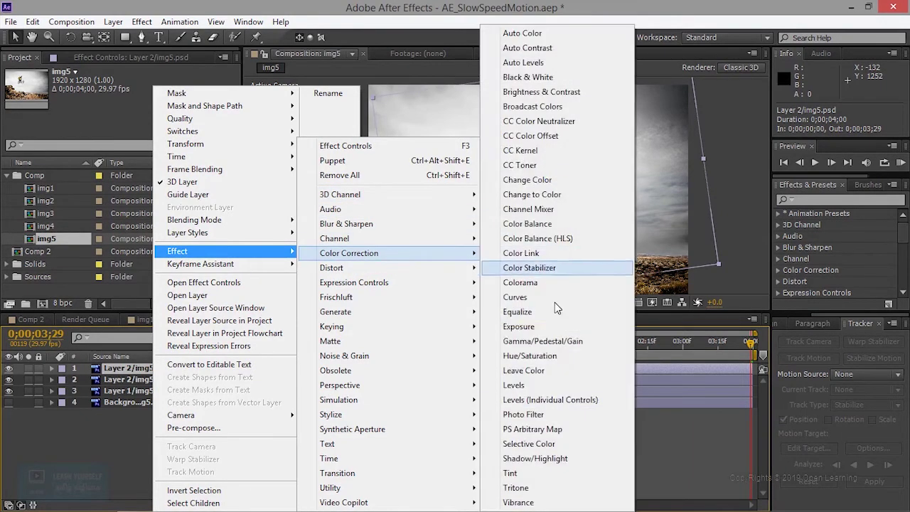
pyautogui.click(540, 356)
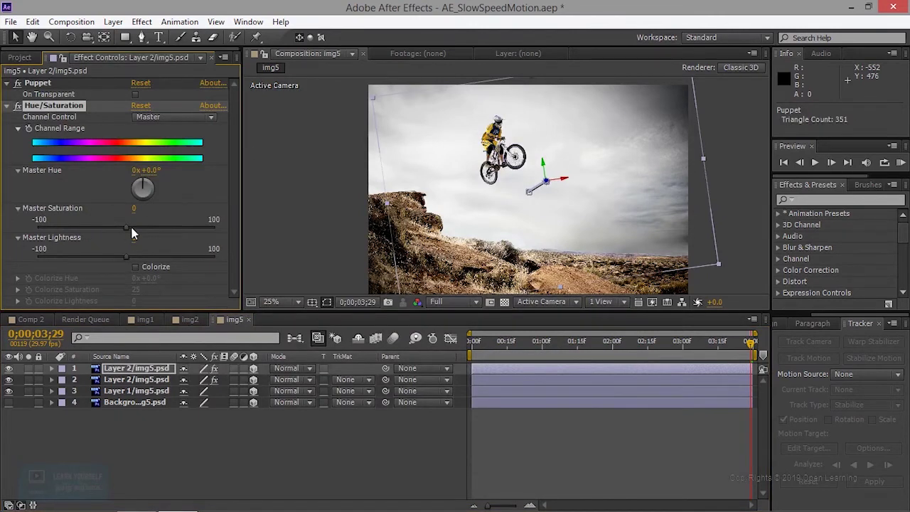
# - Set Master Saturation to -100 and Master Lightness to 100 so the biker turns white
pyautogui.moveTo(125, 228); pyautogui.dragTo(36, 228)
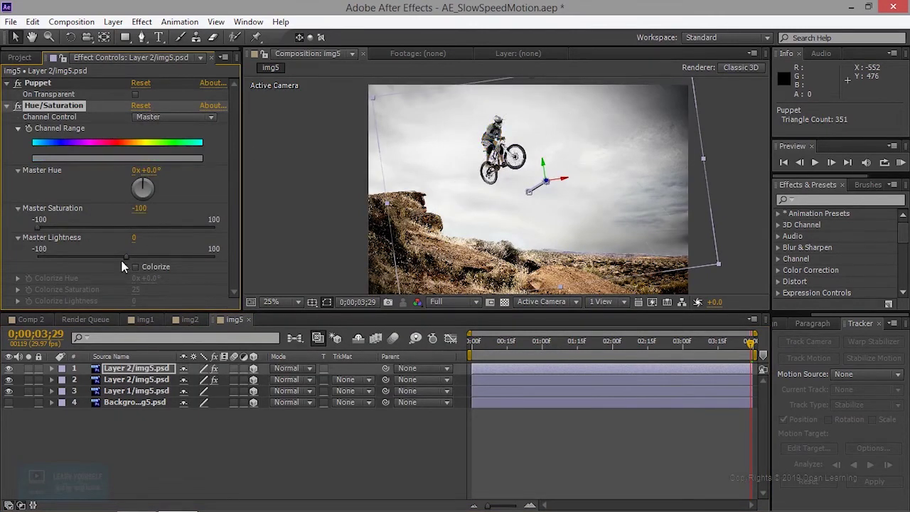
pyautogui.moveTo(128, 258); pyautogui.dragTo(1, 249)
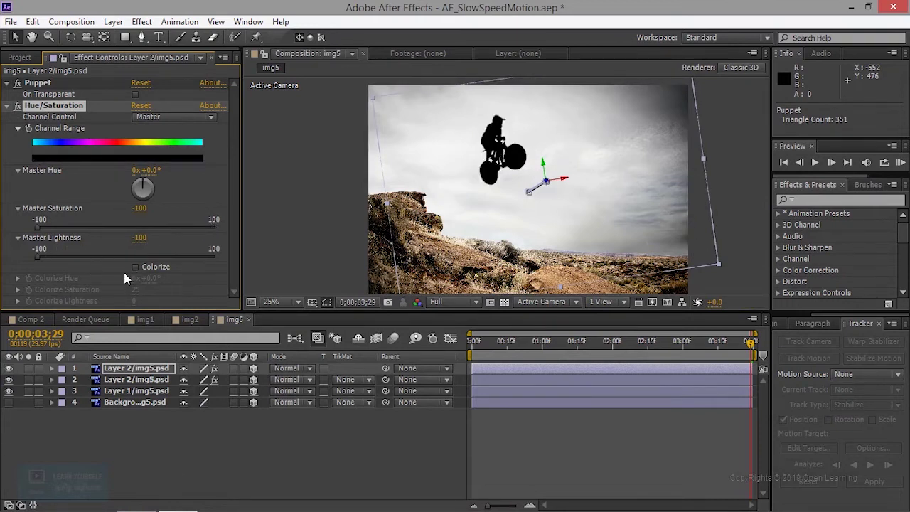
pyautogui.moveTo(45, 260); pyautogui.dragTo(245, 256)
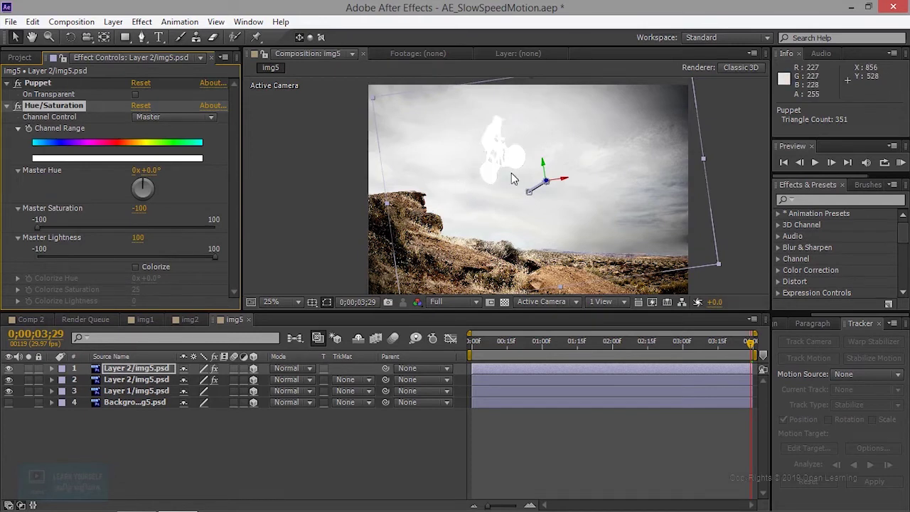
pyautogui.scroll(2, 511, 178)
pyautogui.moveTo(503, 196); pyautogui.dragTo(498, 232)
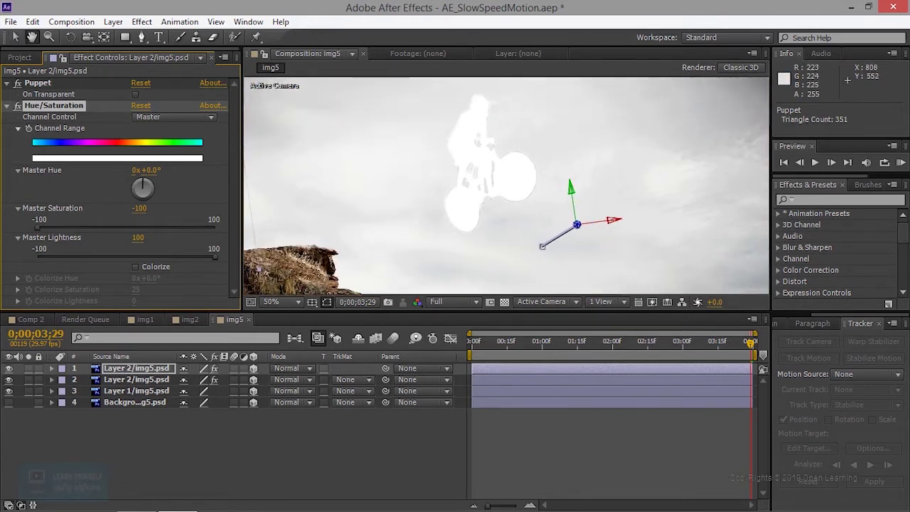
pyautogui.click(7, 106)
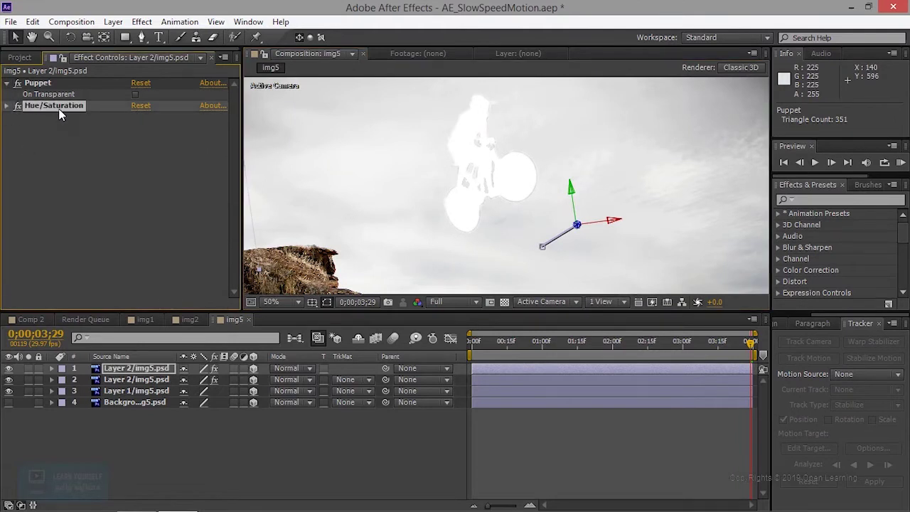
# - Search 'fast' in Effects & Presets and apply Fast Blur to the silhouette layer
pyautogui.hotkey('ctrl', 'd')
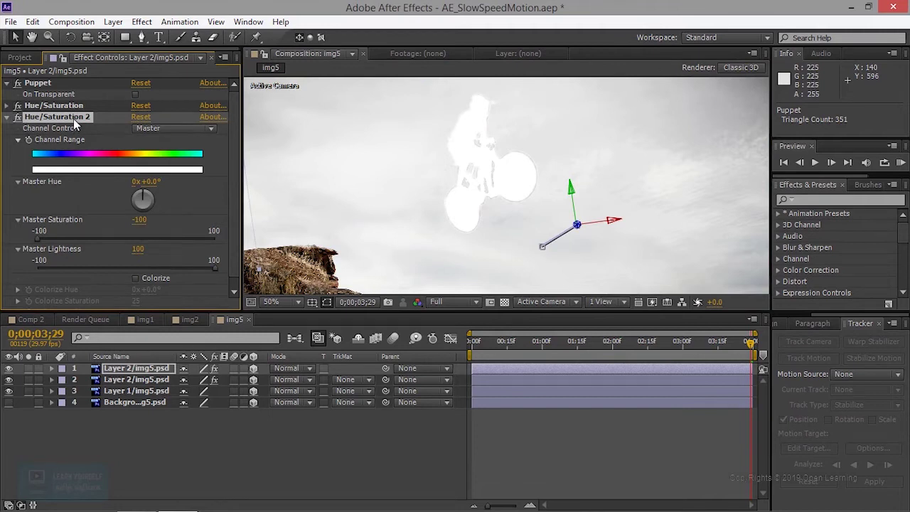
pyautogui.press('Delete')
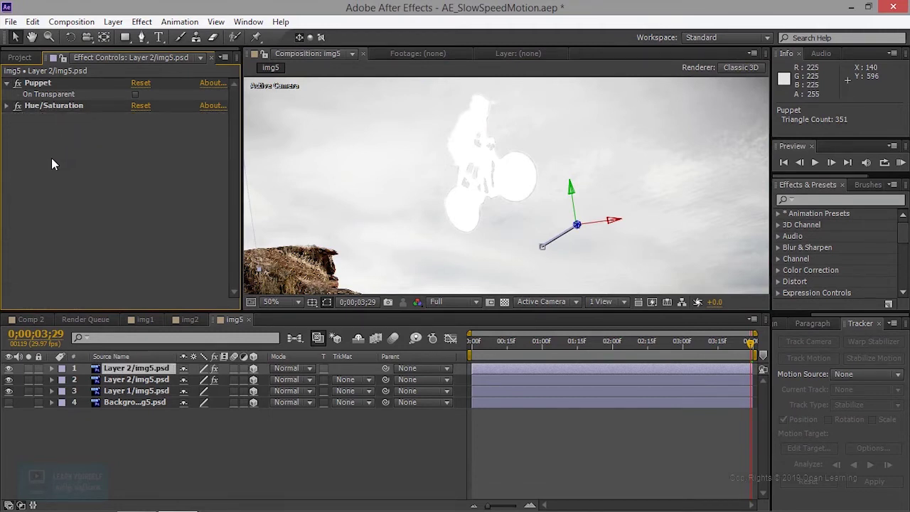
pyautogui.click(814, 201)
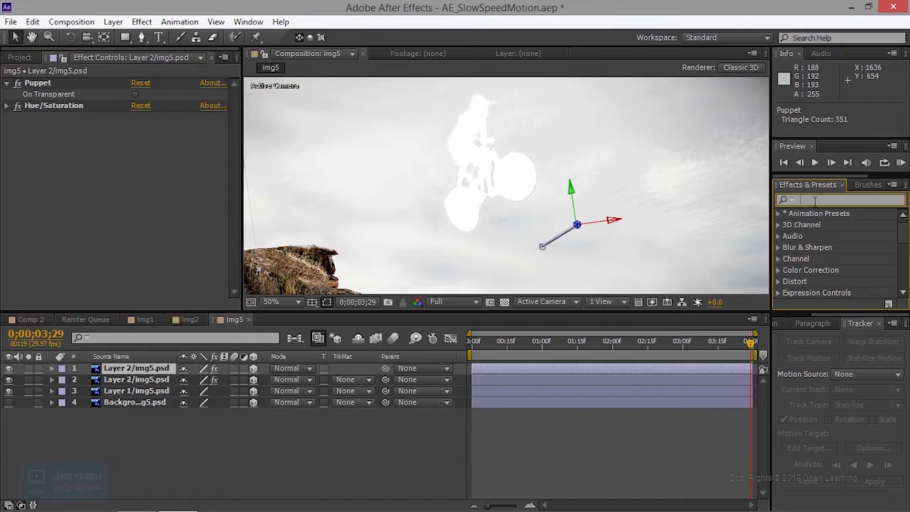
pyautogui.write('f')
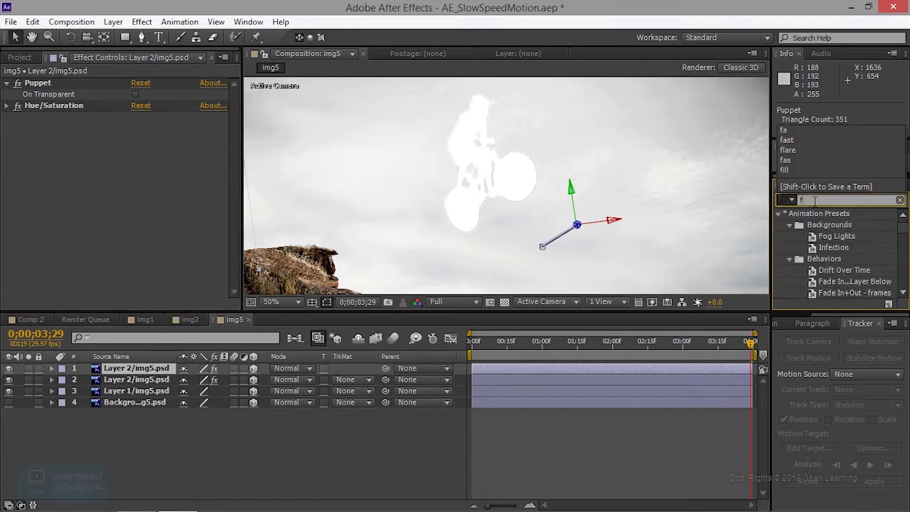
pyautogui.write('ast')
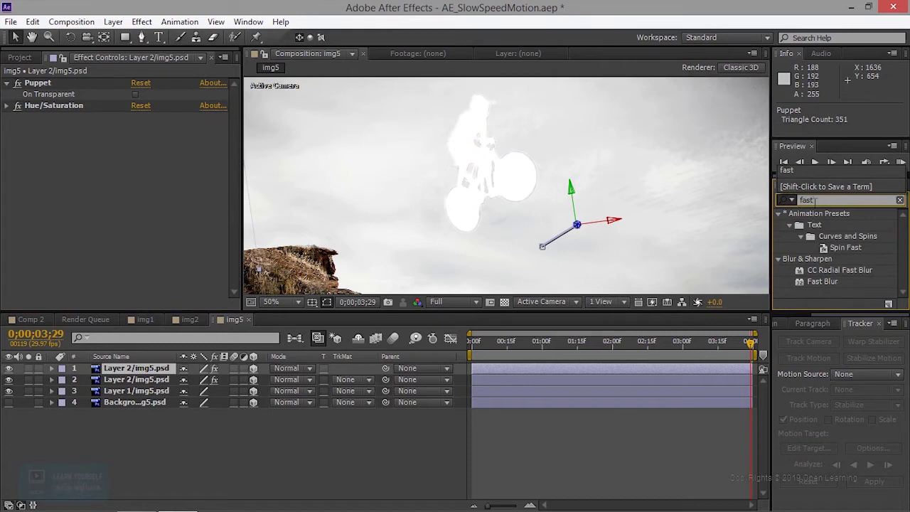
pyautogui.moveTo(823, 281); pyautogui.dragTo(431, 254)
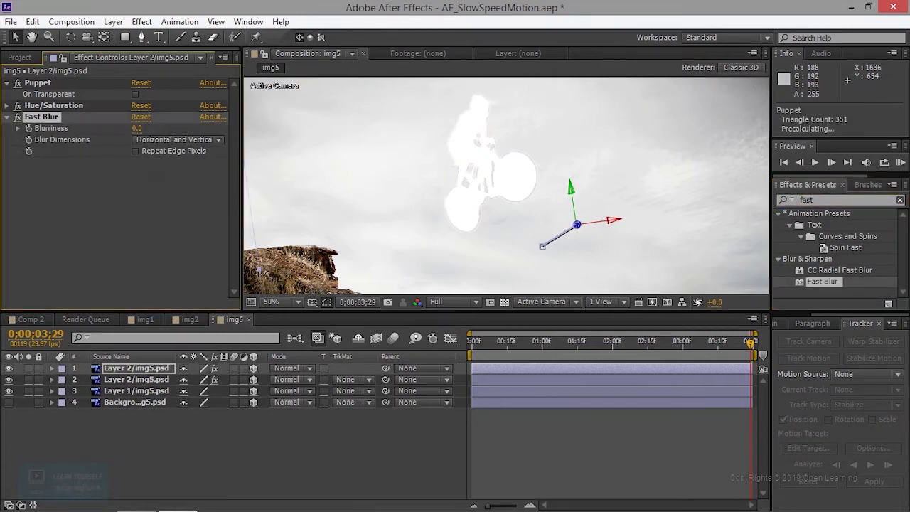
# - Set the Fast Blur Blurriness to 1.0 on the top biker layer
pyautogui.moveTo(137, 128); pyautogui.dragTo(150, 129)
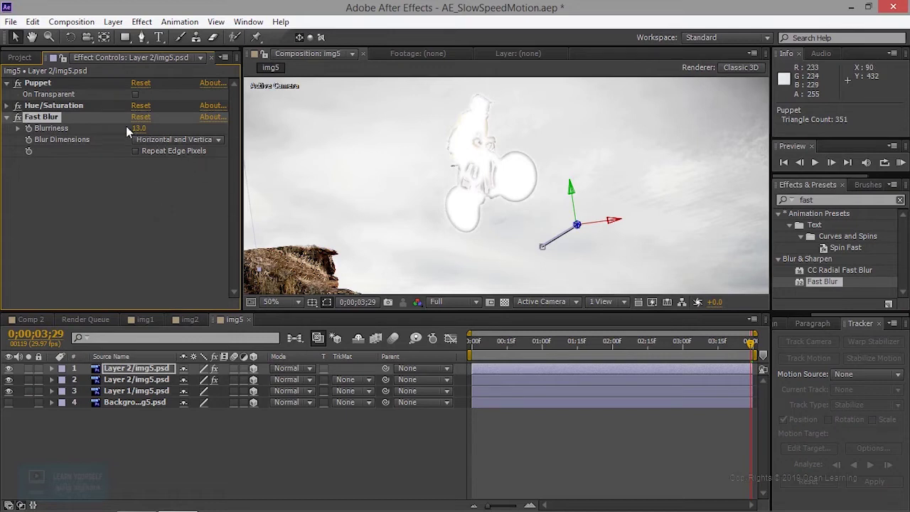
pyautogui.click(68, 107)
pyautogui.click(145, 375)
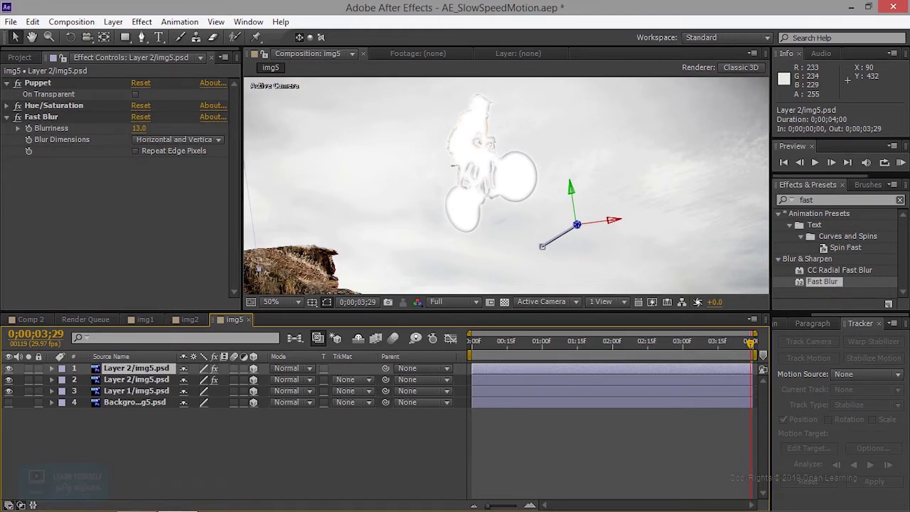
pyautogui.moveTo(137, 128); pyautogui.dragTo(156, 217)
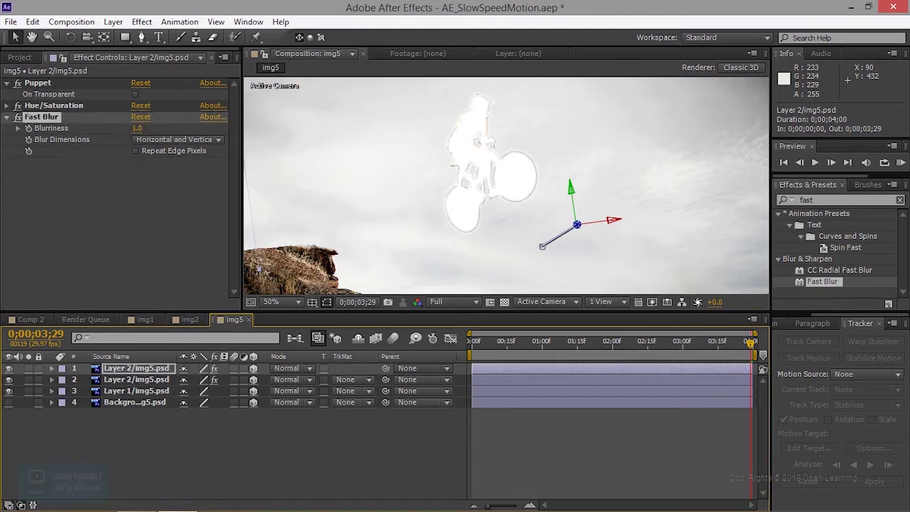
pyautogui.click(155, 249)
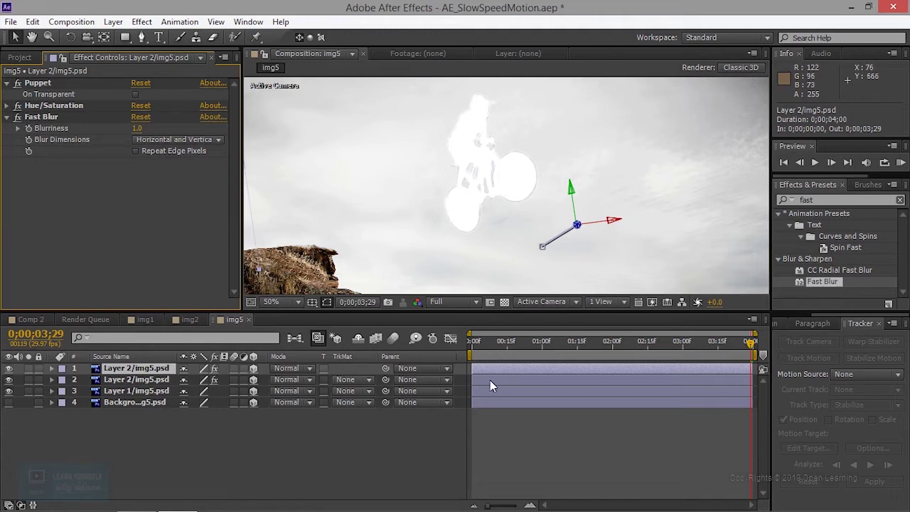
pyautogui.moveTo(523, 344); pyautogui.dragTo(441, 344)
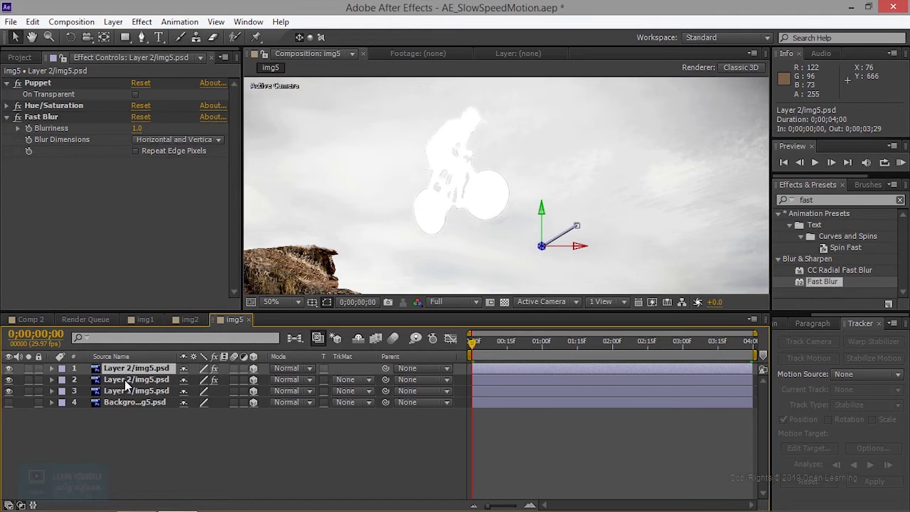
# - Expand the top layer's Transform properties and add an Opacity keyframe at 0;00;00;00
pyautogui.click(51, 368)
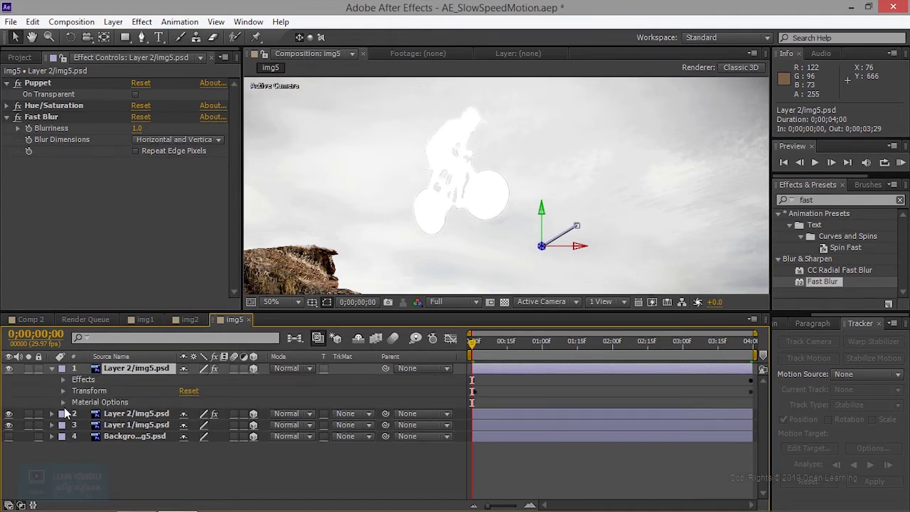
pyautogui.click(63, 401)
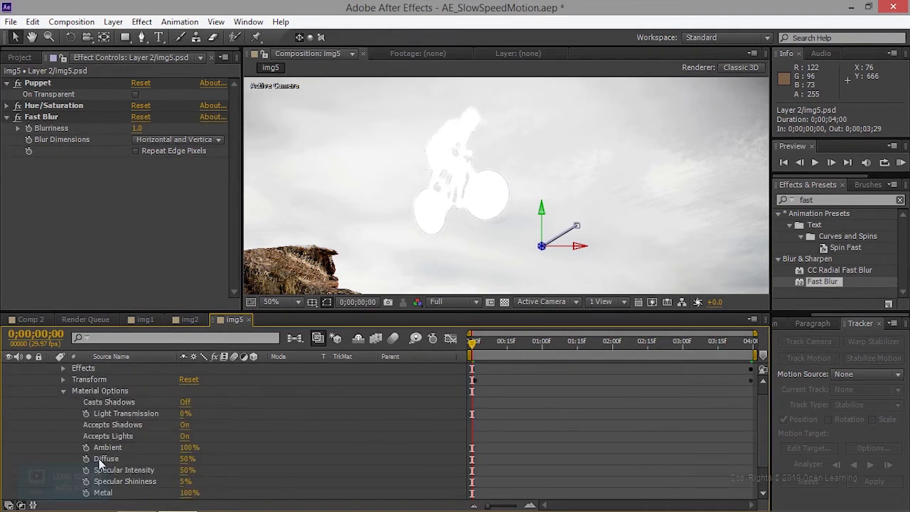
pyautogui.scroll(-2, 110, 462)
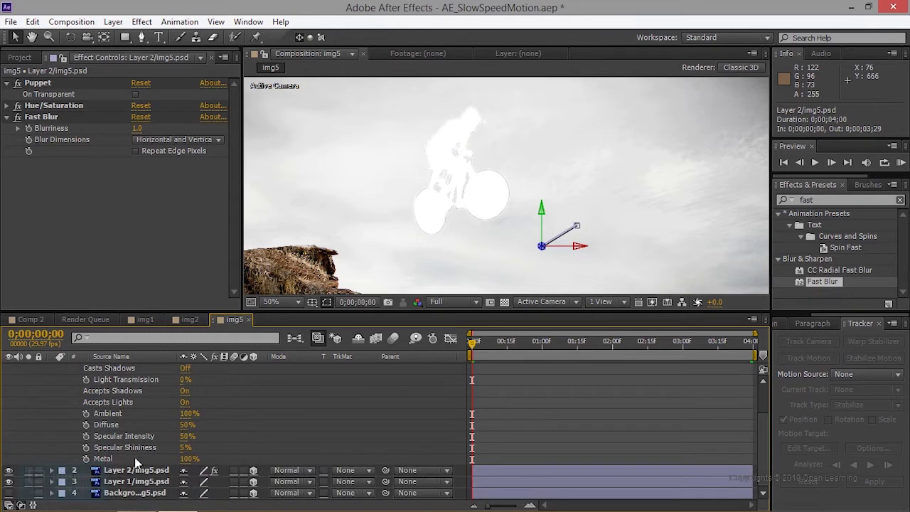
pyautogui.scroll(2, 143, 449)
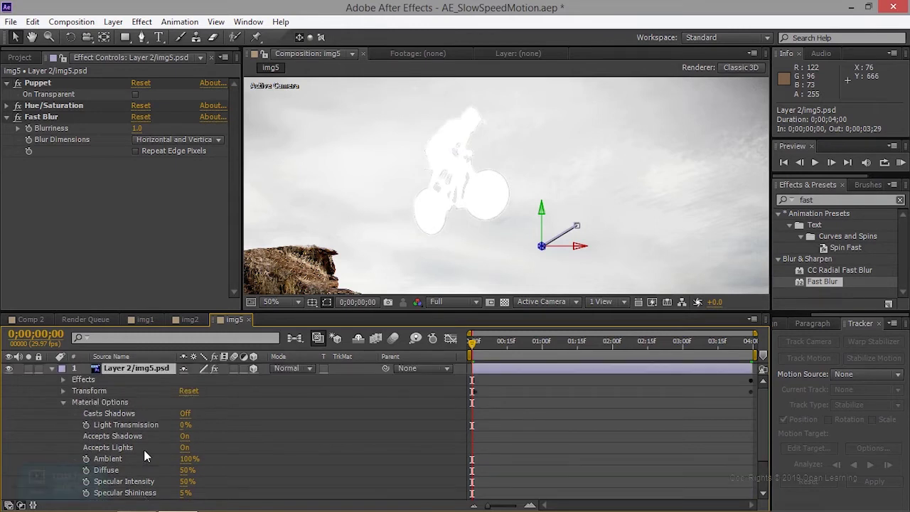
pyautogui.click(65, 387)
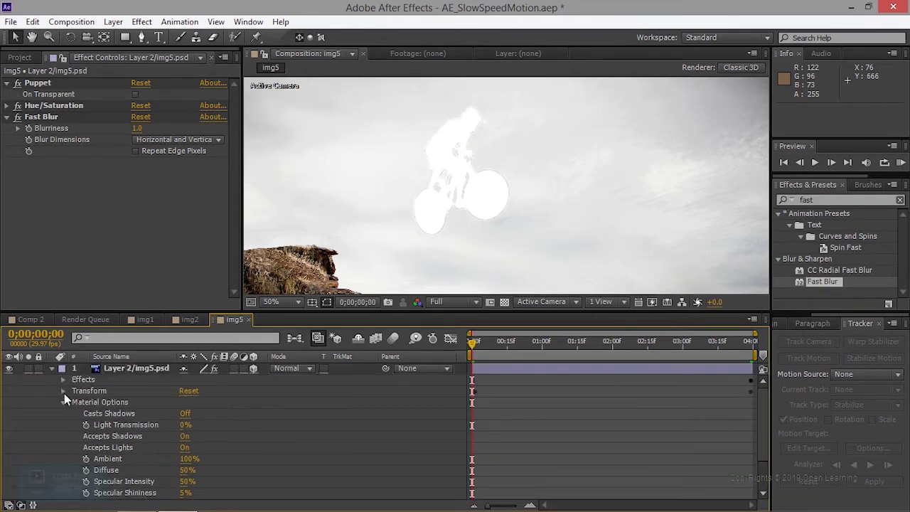
pyautogui.click(64, 391)
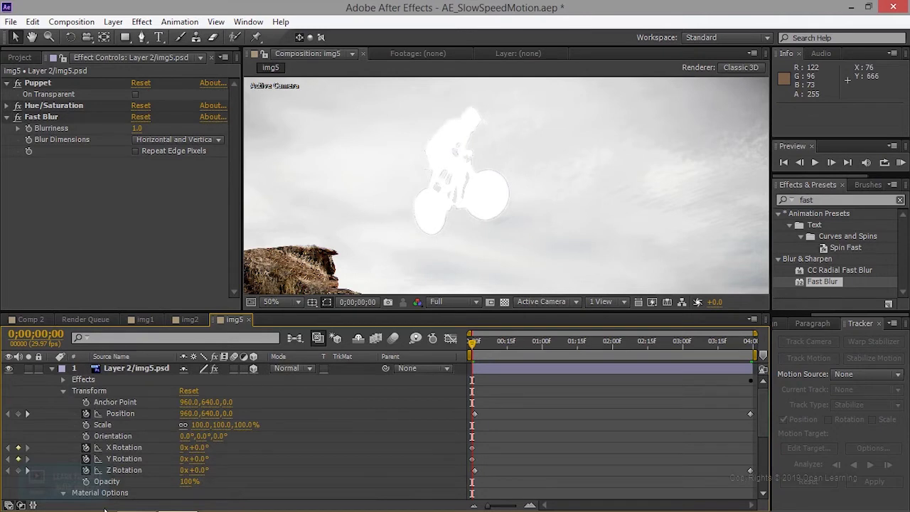
pyautogui.click(86, 481)
# - Set the silhouette's Opacity to 0% at the first frame
pyautogui.click(189, 481)
pyautogui.write('0')
pyautogui.press('Return')
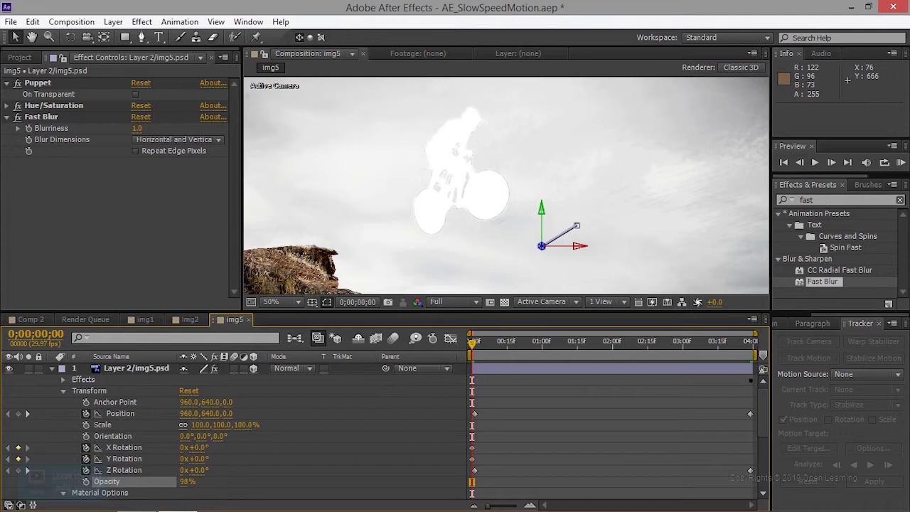
pyautogui.click(324, 441)
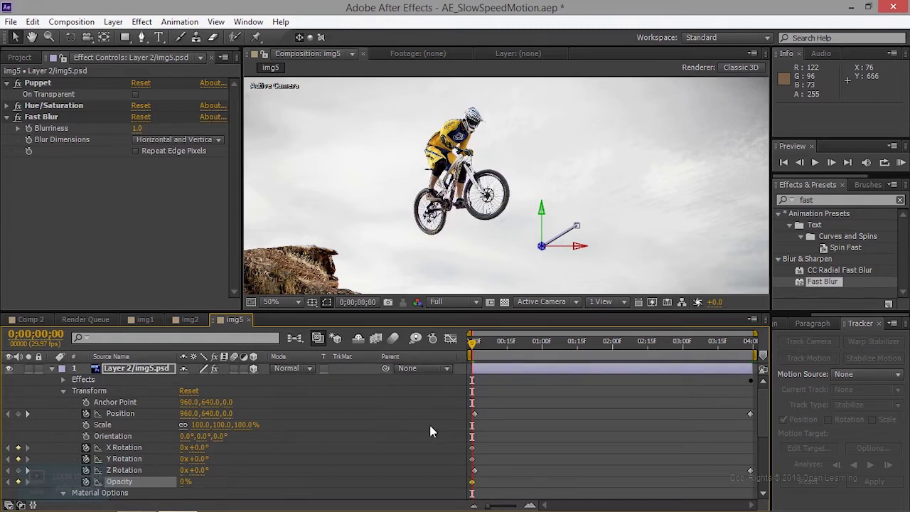
# - Add Opacity keyframes near 0;00;01;12 and at 0;00;01;16 holding 100%
pyautogui.moveTo(473, 342); pyautogui.dragTo(570, 344)
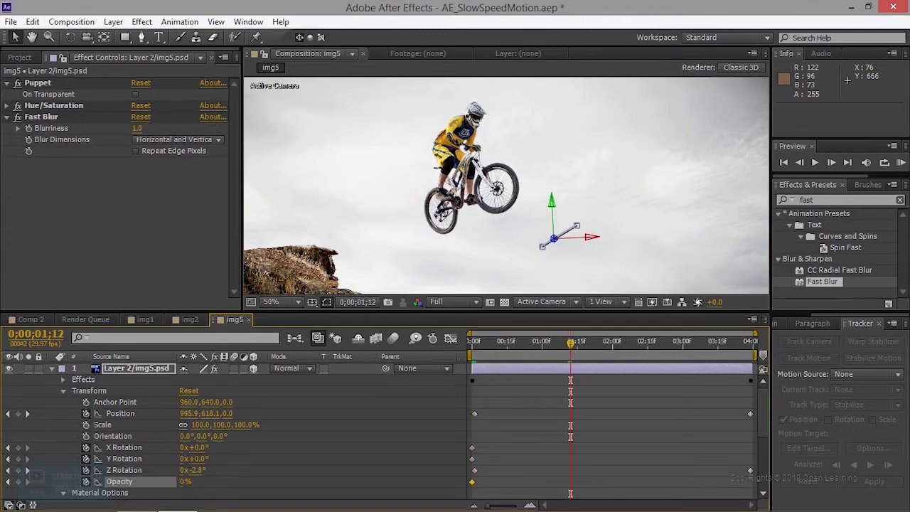
pyautogui.click(17, 481)
pyautogui.moveTo(569, 344); pyautogui.dragTo(580, 344)
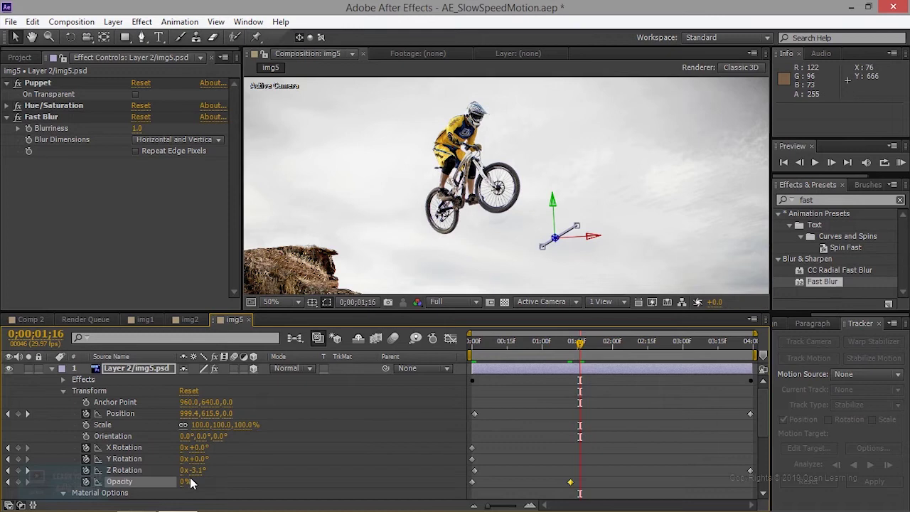
pyautogui.click(214, 501)
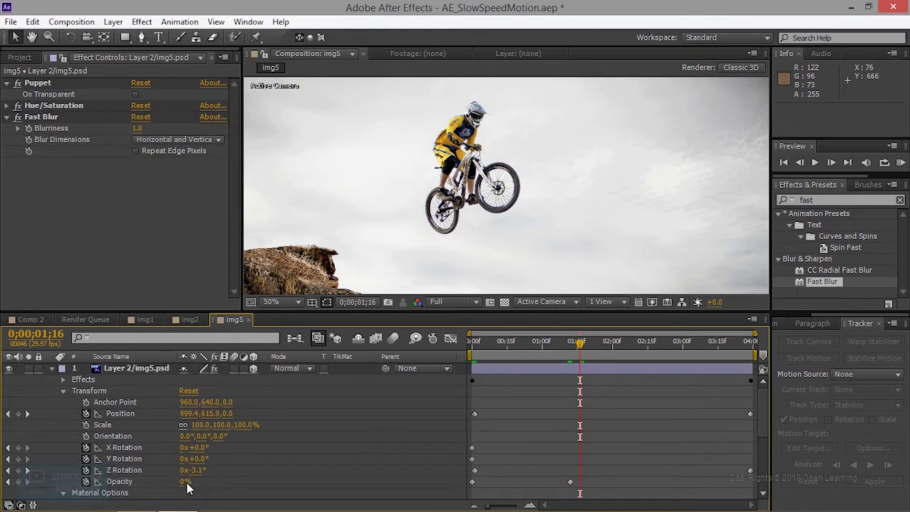
pyautogui.click(184, 481)
pyautogui.write('100')
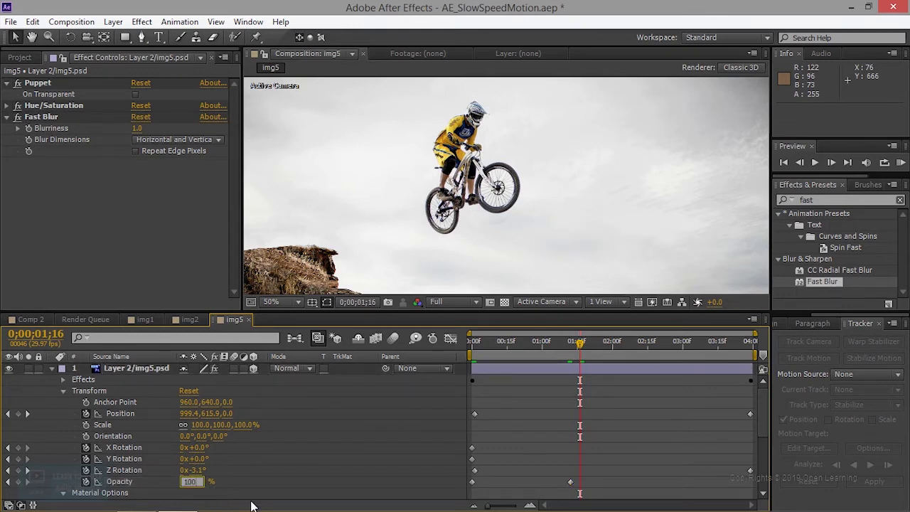
pyautogui.press('Return')
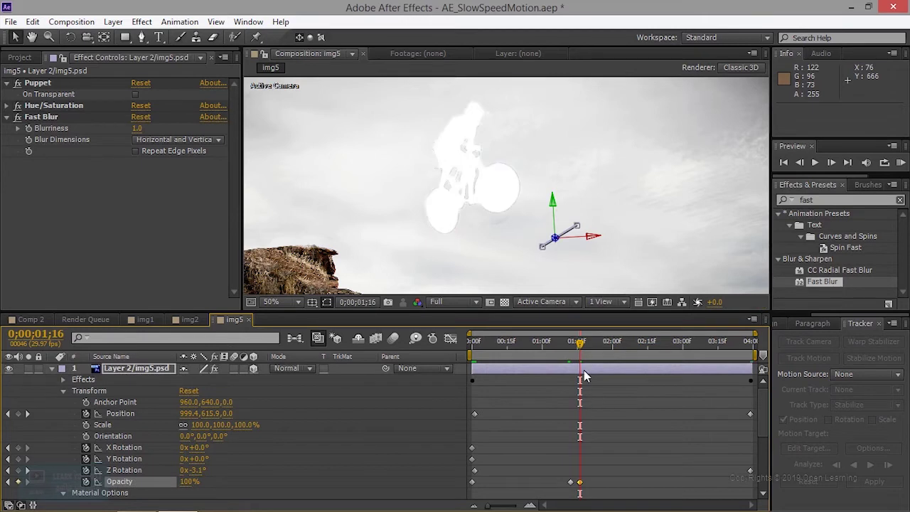
# - Key Opacity to 0% at 0;00;01;19, then RAM preview the fade from 0;00;01;07
pyautogui.moveTo(581, 351); pyautogui.dragTo(589, 351)
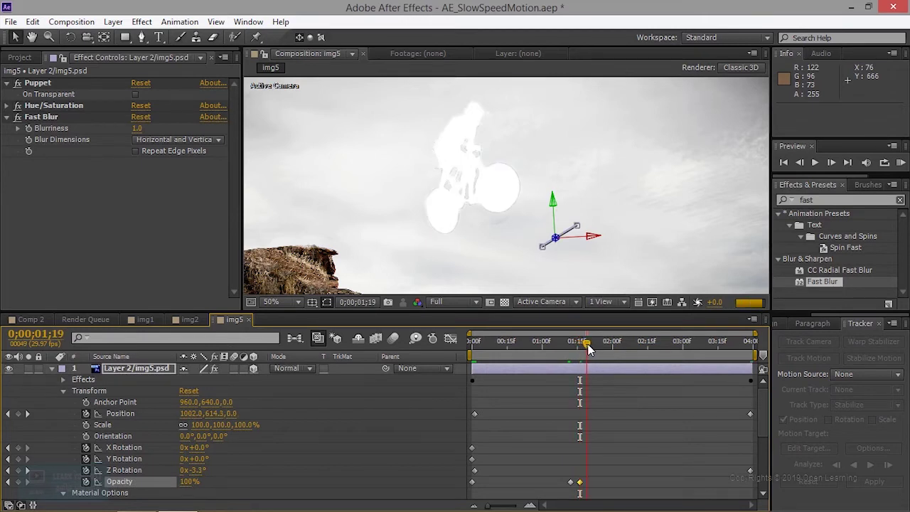
pyautogui.click(189, 482)
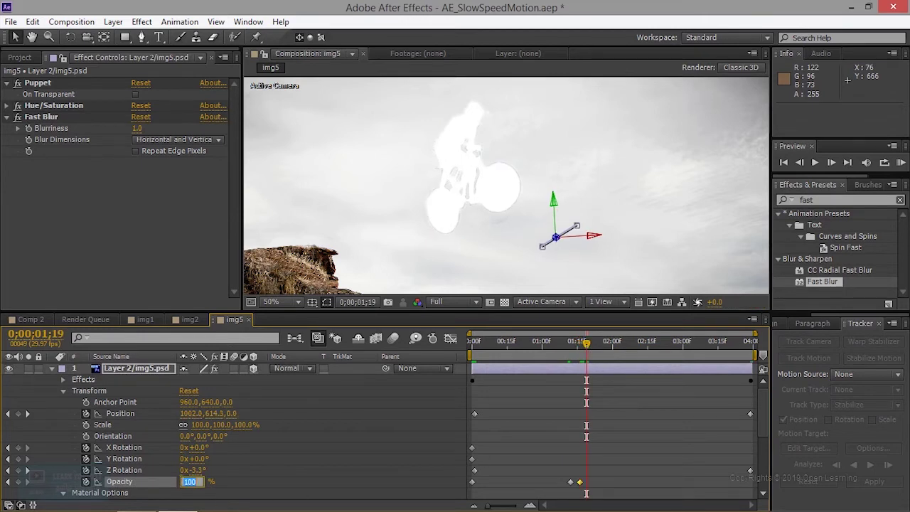
pyautogui.write('0')
pyautogui.press('Return')
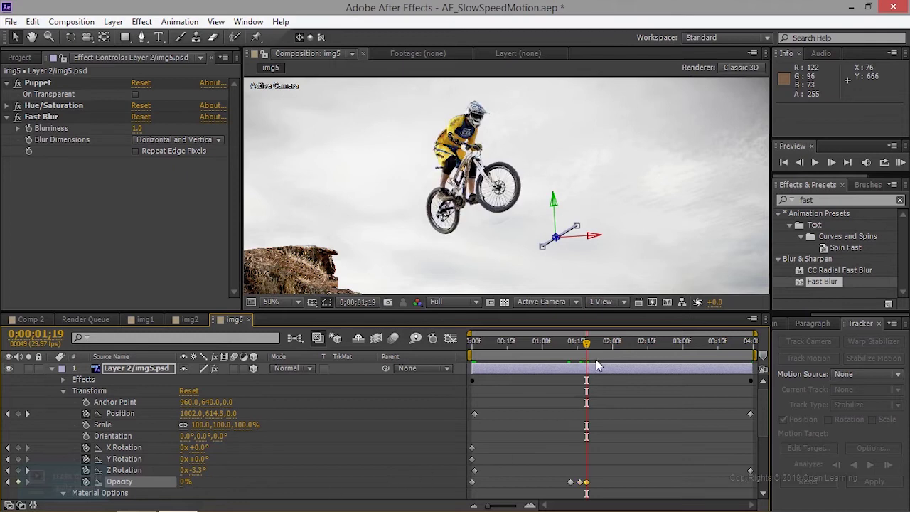
pyautogui.moveTo(588, 348); pyautogui.dragTo(557, 348)
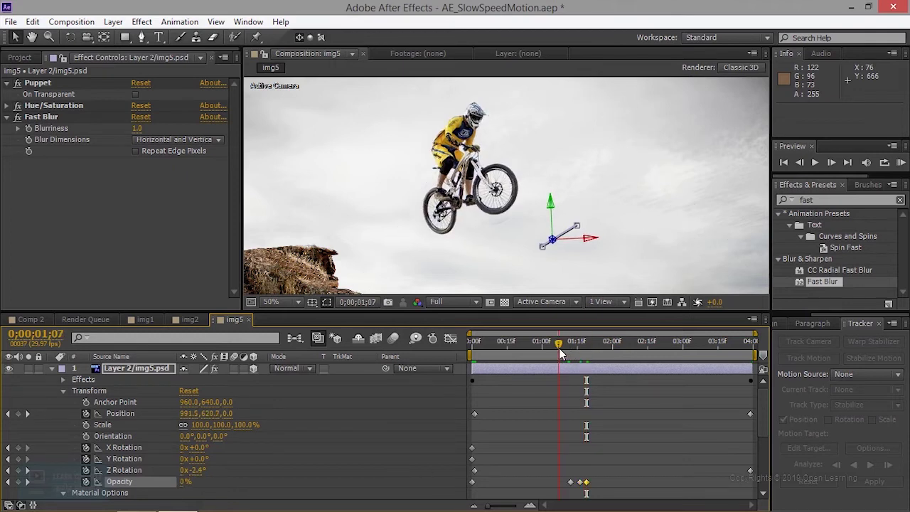
pyautogui.press('KP_0')
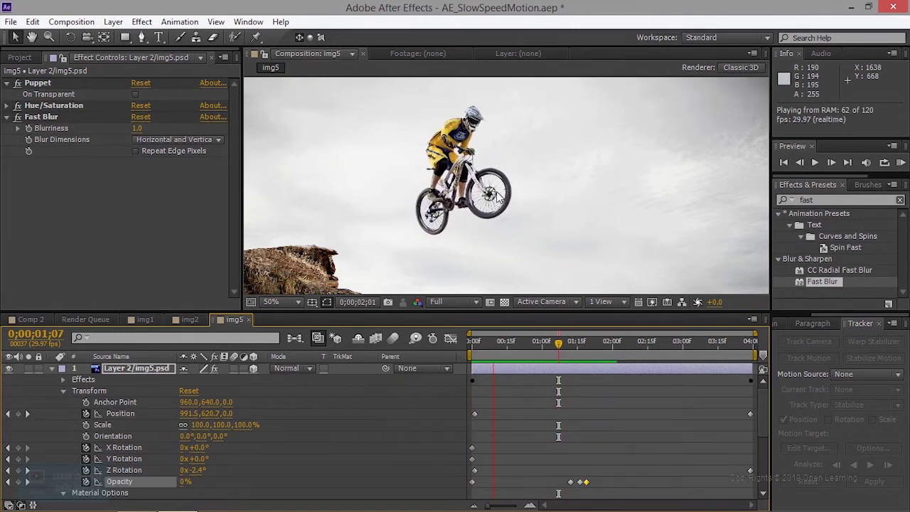
# - Stop the preview and raise Fast Blur Blurriness to 23.0 at 0;00;01;17
pyautogui.click(815, 162)
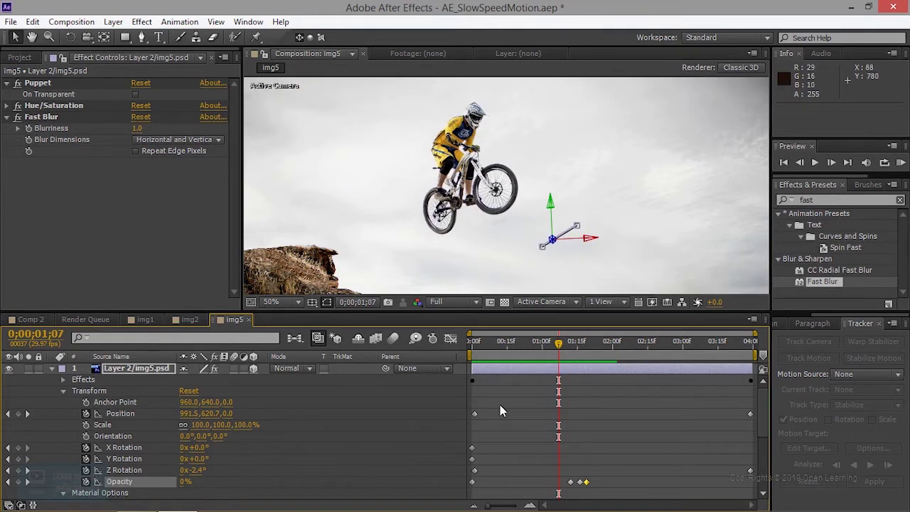
pyautogui.moveTo(558, 344); pyautogui.dragTo(578, 349)
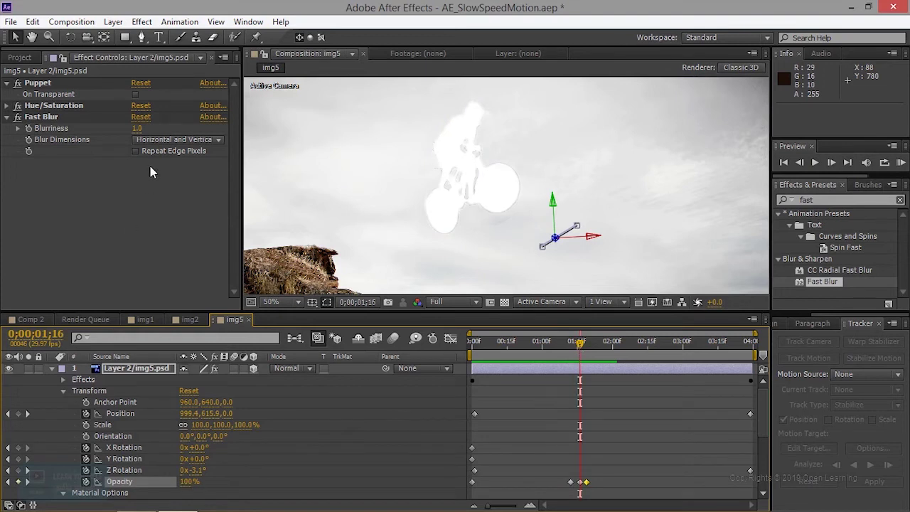
pyautogui.moveTo(137, 128); pyautogui.dragTo(137, 129)
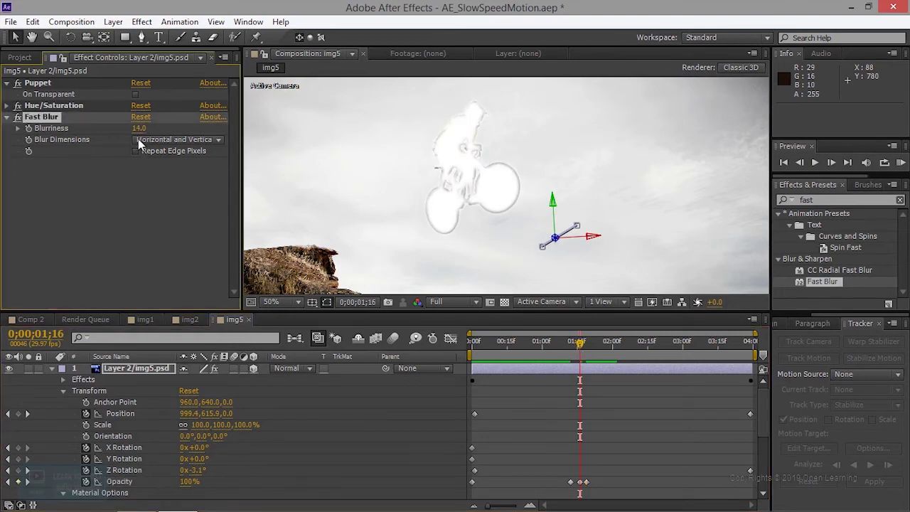
pyautogui.moveTo(139, 128); pyautogui.dragTo(143, 128)
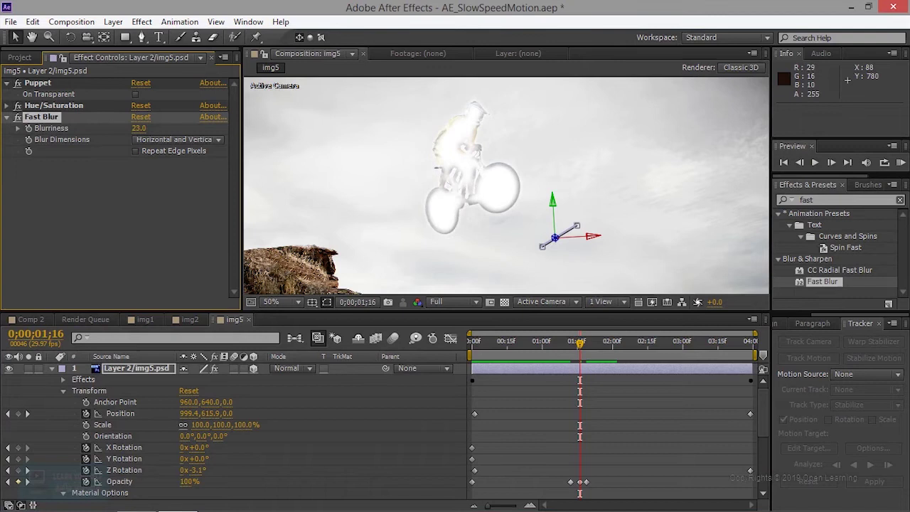
pyautogui.click(304, 370)
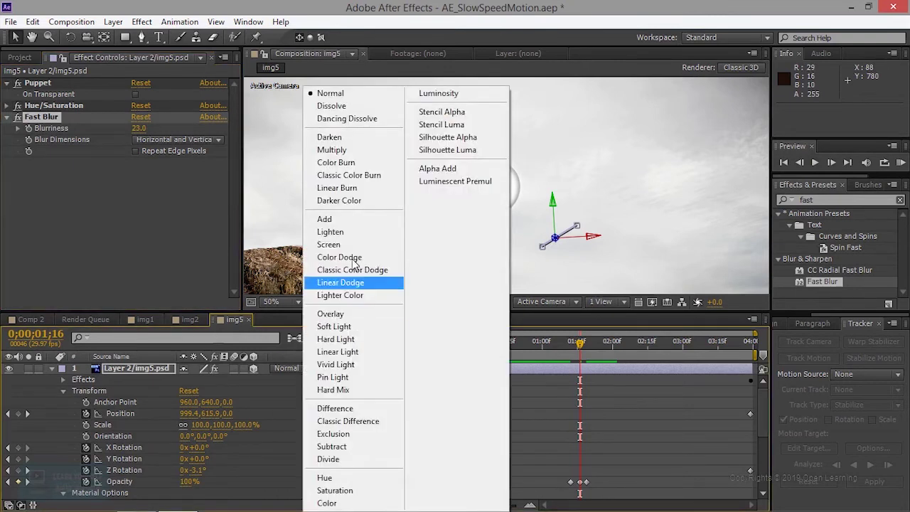
# - Try Lighten, then set the silhouette copy's blending mode to Overlay
pyautogui.click(353, 236)
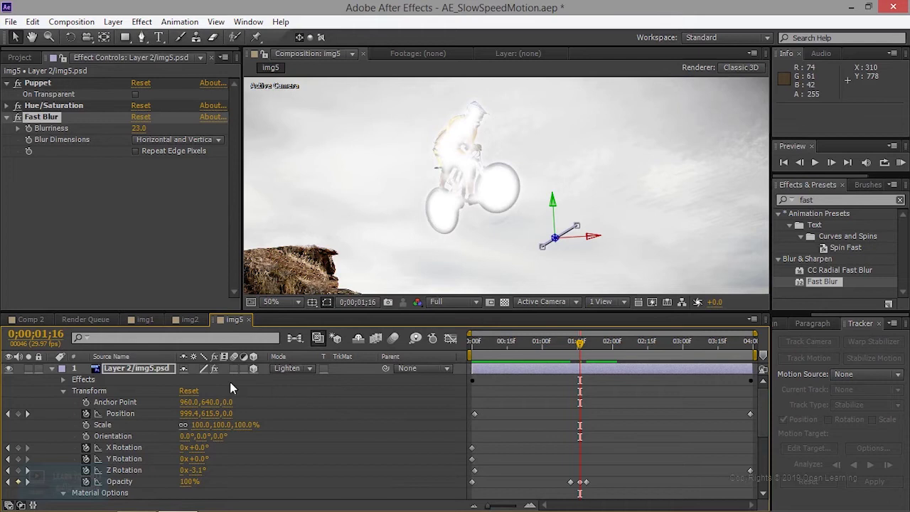
pyautogui.click(304, 372)
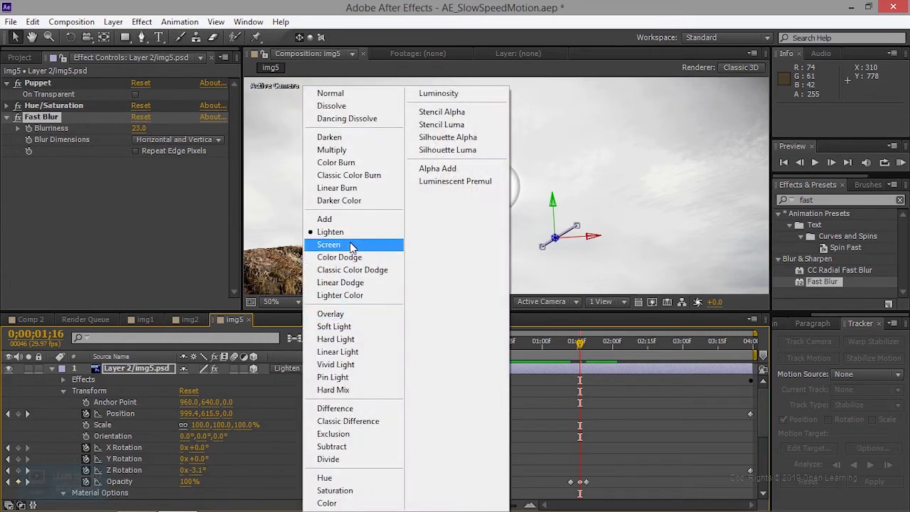
pyautogui.click(348, 314)
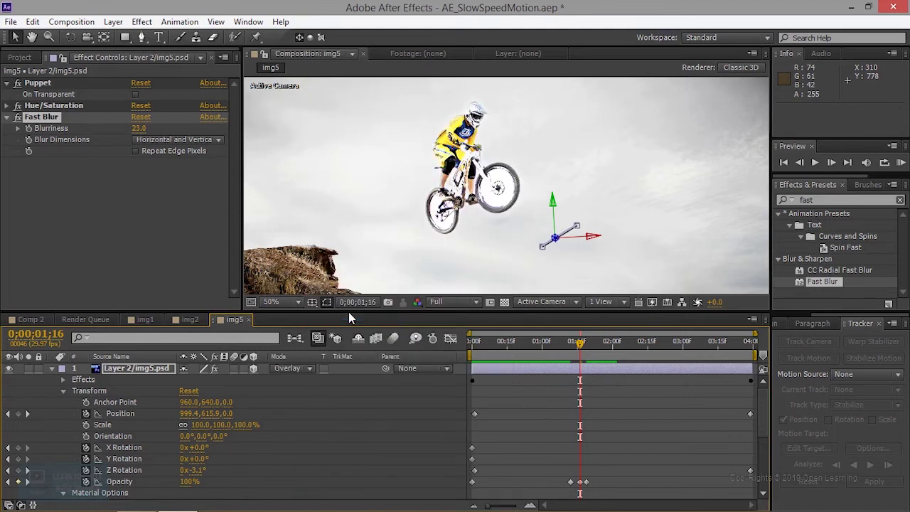
pyautogui.moveTo(580, 345); pyautogui.dragTo(565, 347)
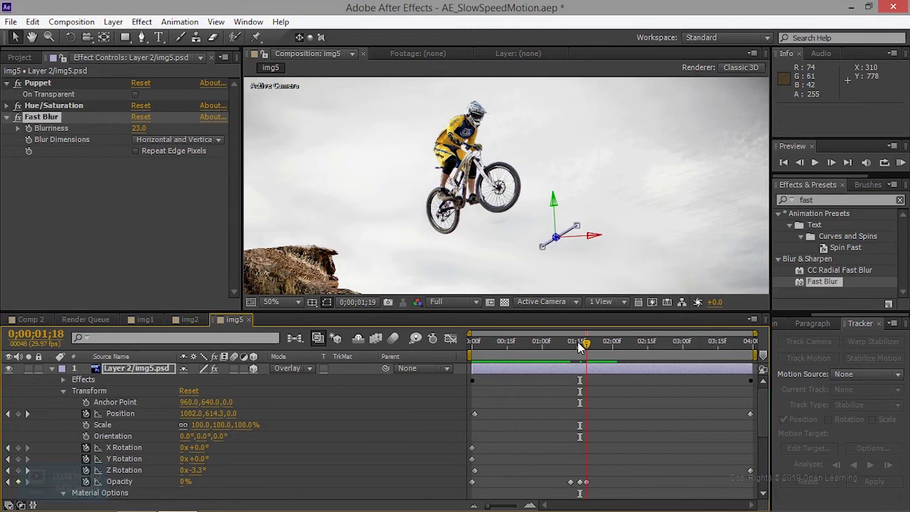
# - Shift the last Opacity keyframe one frame earlier and preview the flash timing
pyautogui.press('space')
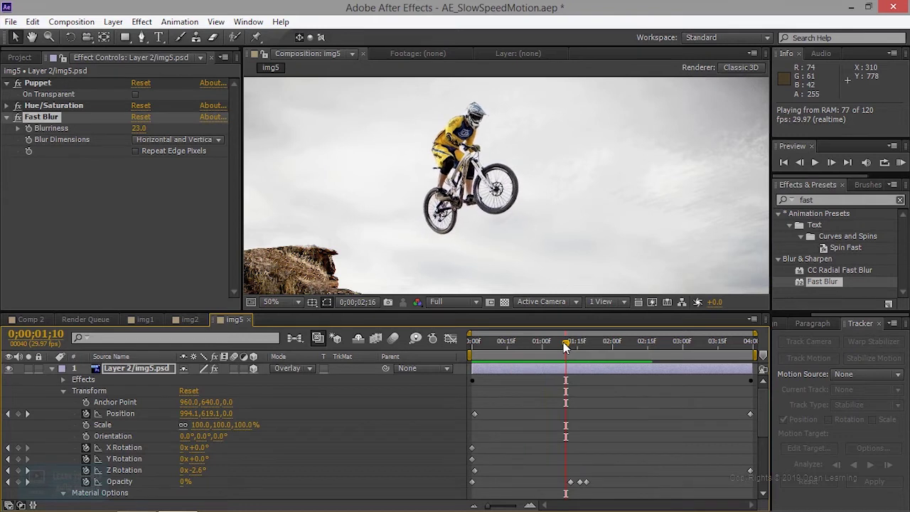
pyautogui.press('space')
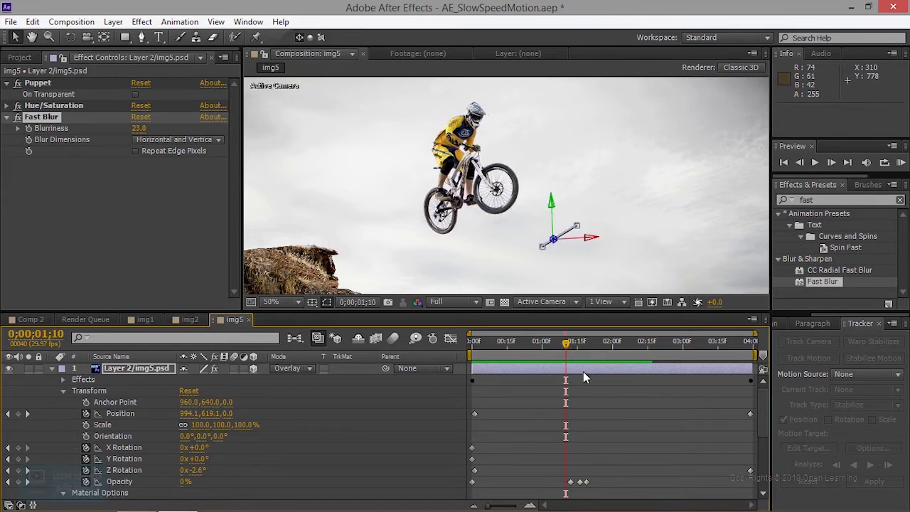
pyautogui.click(582, 484)
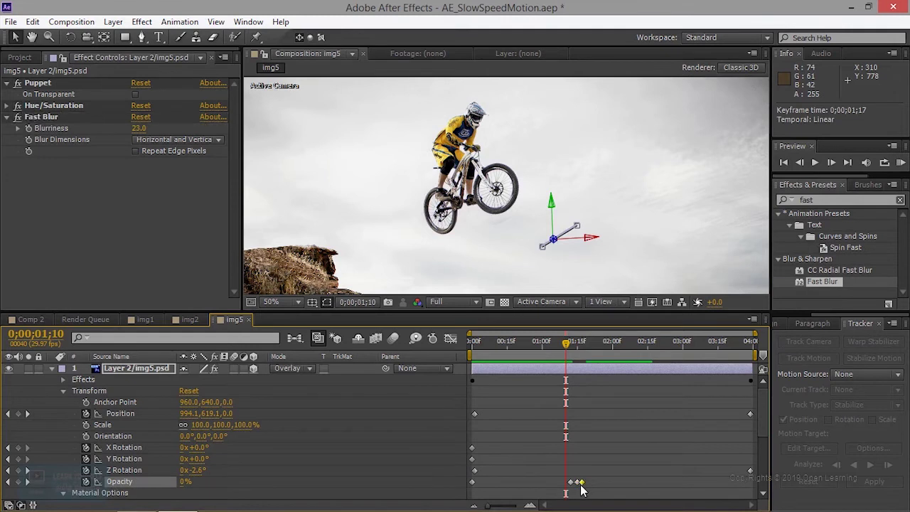
pyautogui.moveTo(576, 482); pyautogui.dragTo(581, 482)
pyautogui.press('space')
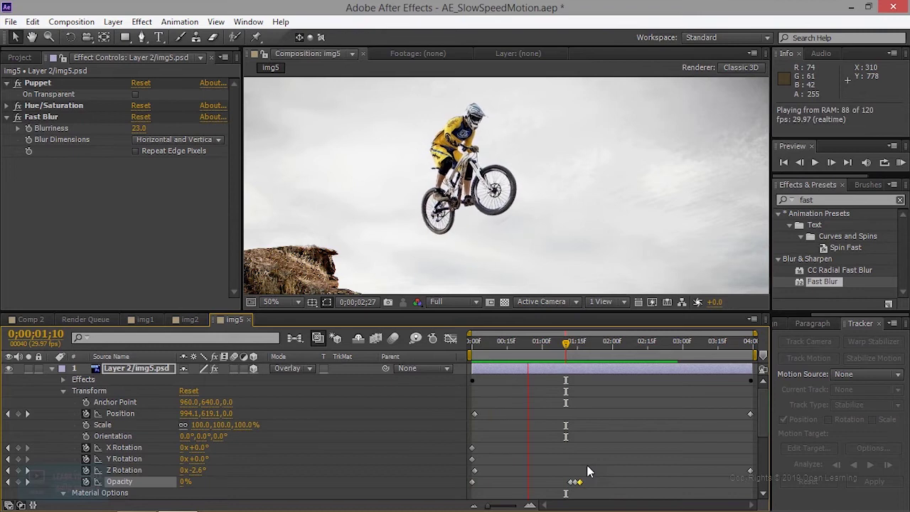
pyautogui.press('space')
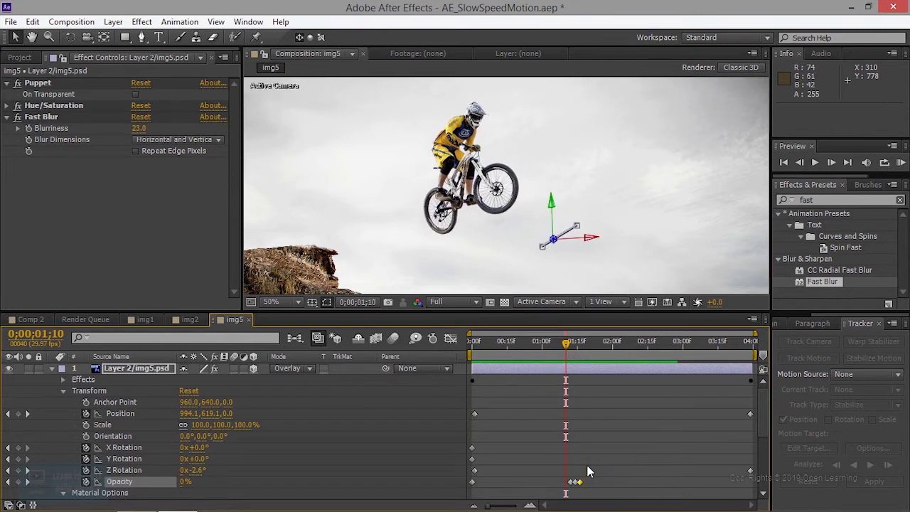
# - Copy the three Opacity keyframes and paste them at 0;00;01;21
pyautogui.moveTo(563, 474); pyautogui.dragTo(594, 494)
pyautogui.hotkey('ctrl', 'c')
pyautogui.moveTo(580, 343); pyautogui.dragTo(593, 344)
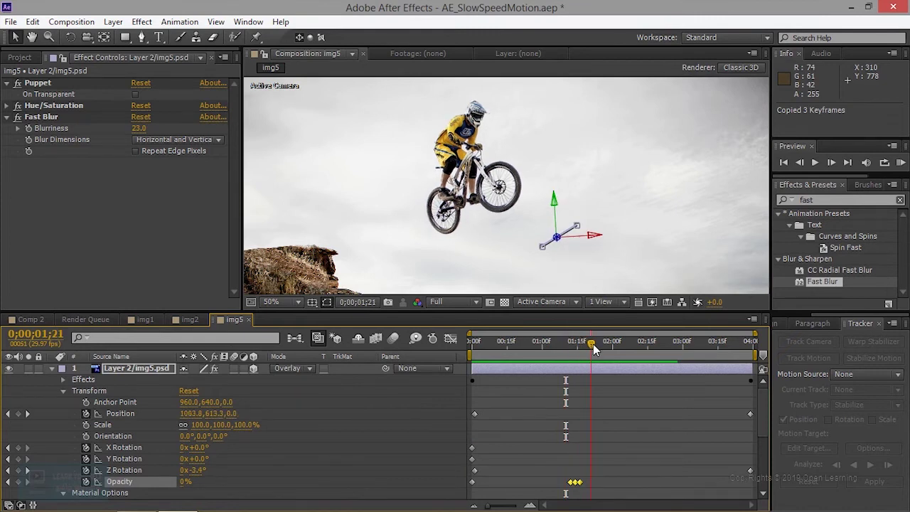
pyautogui.hotkey('ctrl', 'v')
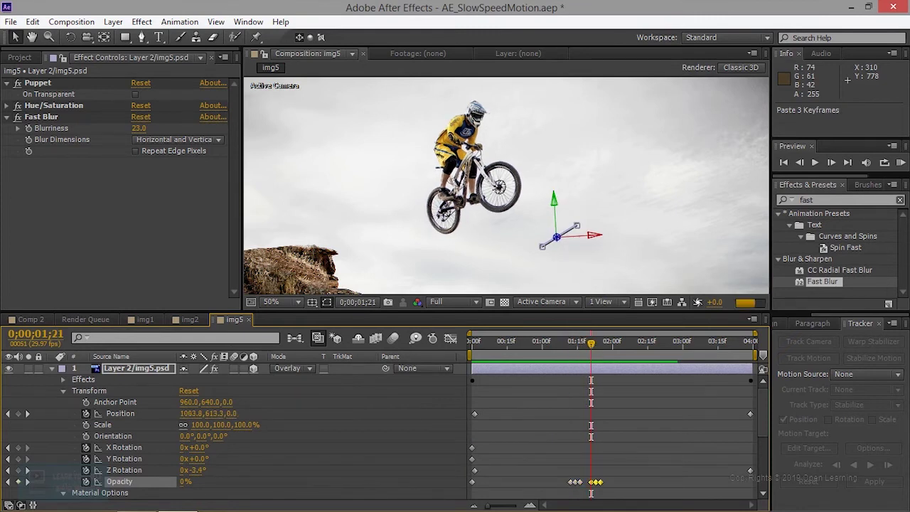
pyautogui.moveTo(595, 344); pyautogui.dragTo(605, 346)
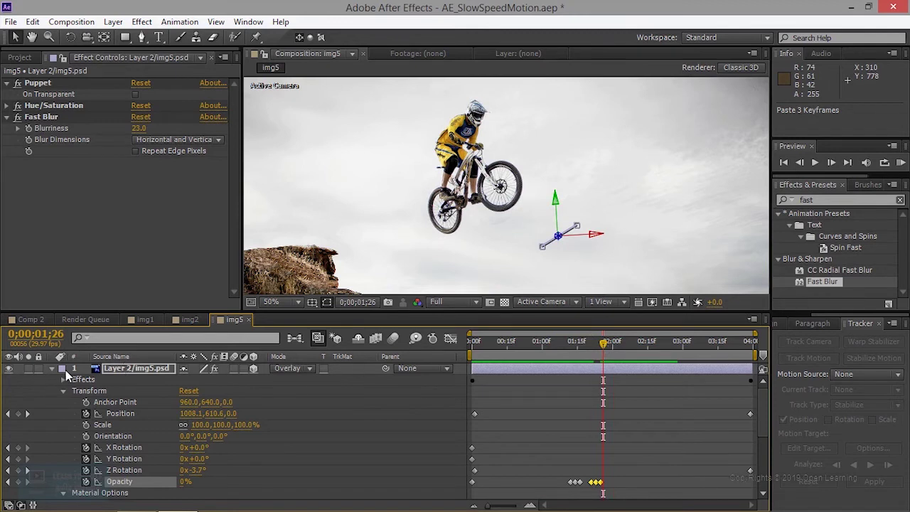
pyautogui.click(52, 368)
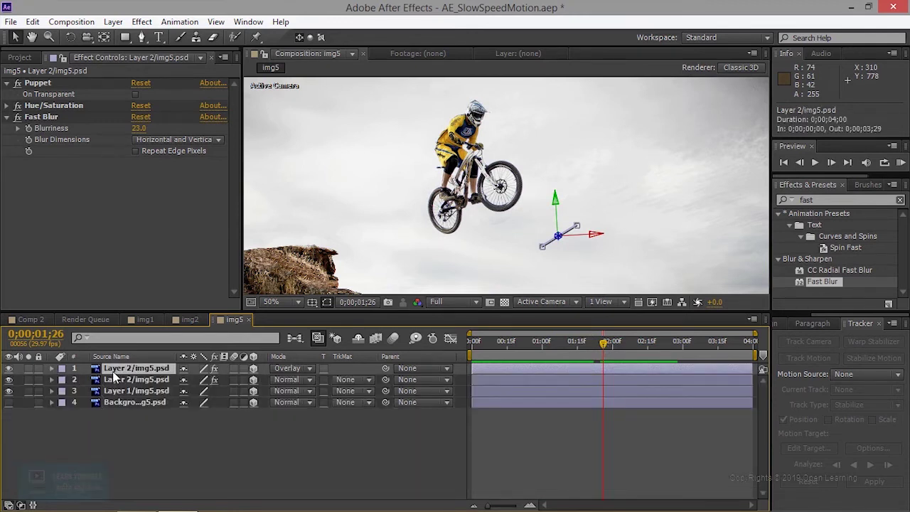
# - Duplicate the flashing silhouette layer, check its six Opacity keyframes, and return to frame 0
pyautogui.hotkey('ctrl', 'd')
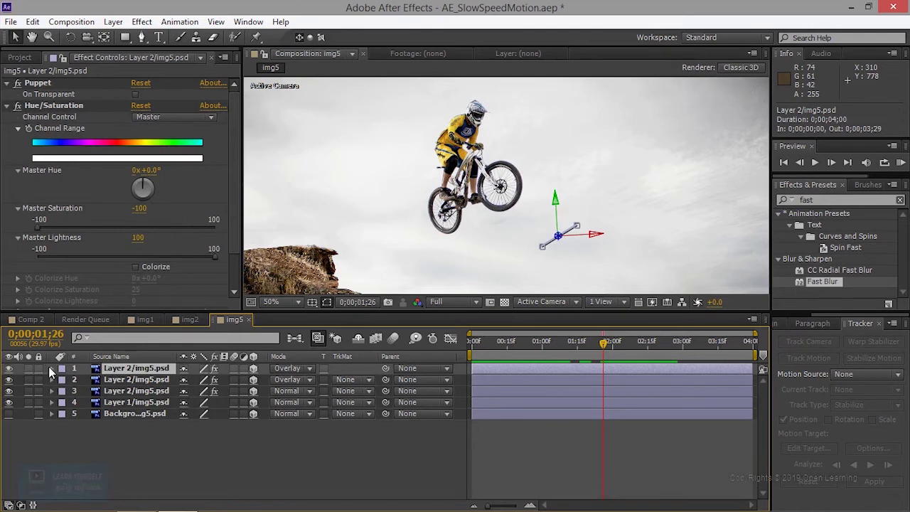
pyautogui.click(51, 369)
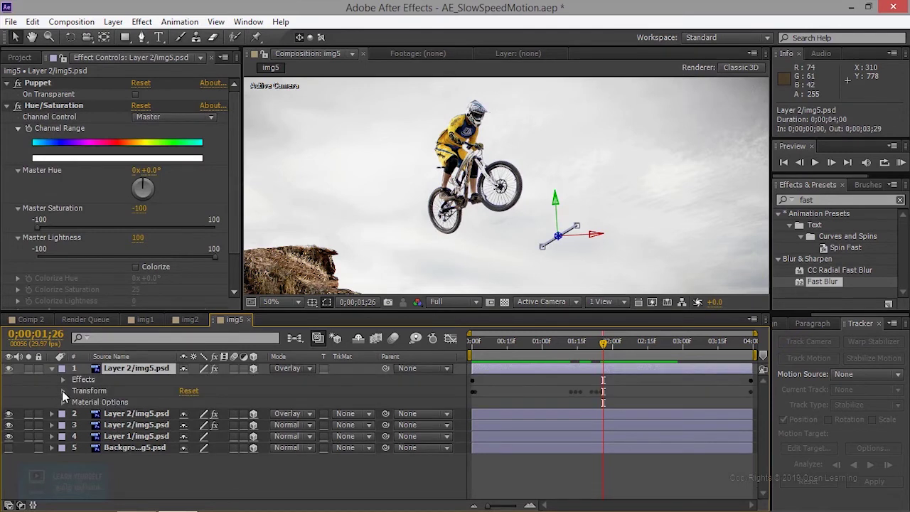
pyautogui.click(62, 391)
pyautogui.moveTo(557, 469)
pyautogui.mouseDown()
pyautogui.moveTo(599, 493)
pyautogui.moveTo(606, 485)
pyautogui.mouseUp()
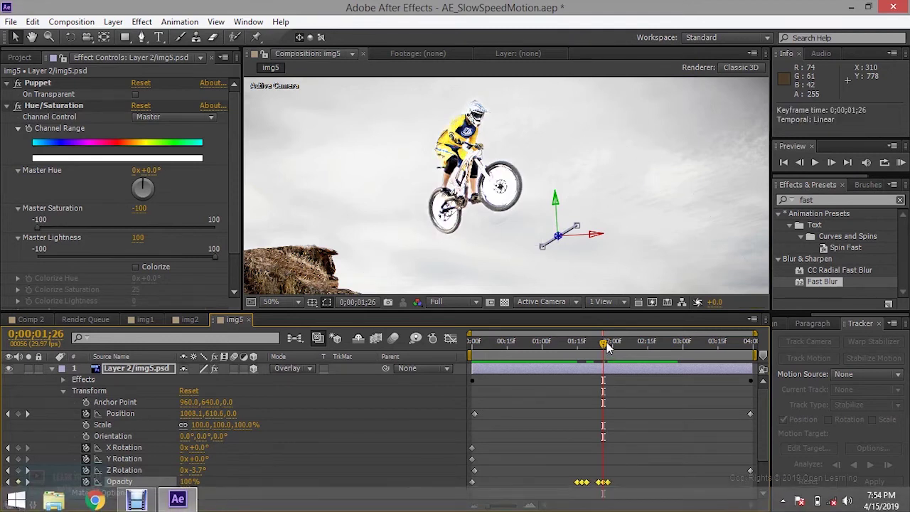
pyautogui.moveTo(607, 346); pyautogui.dragTo(468, 350)
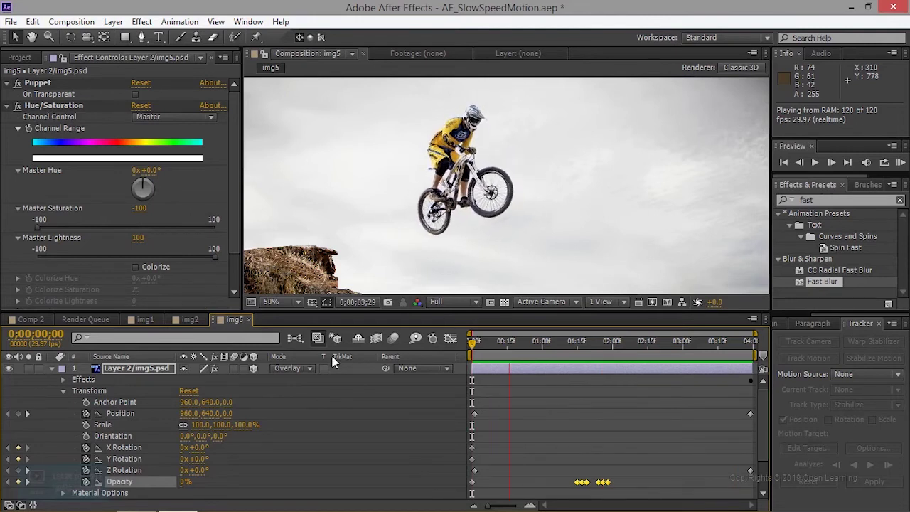
# - Stop the preview, duplicate the silhouette layer, then delete the surplus top copy
pyautogui.press('space')
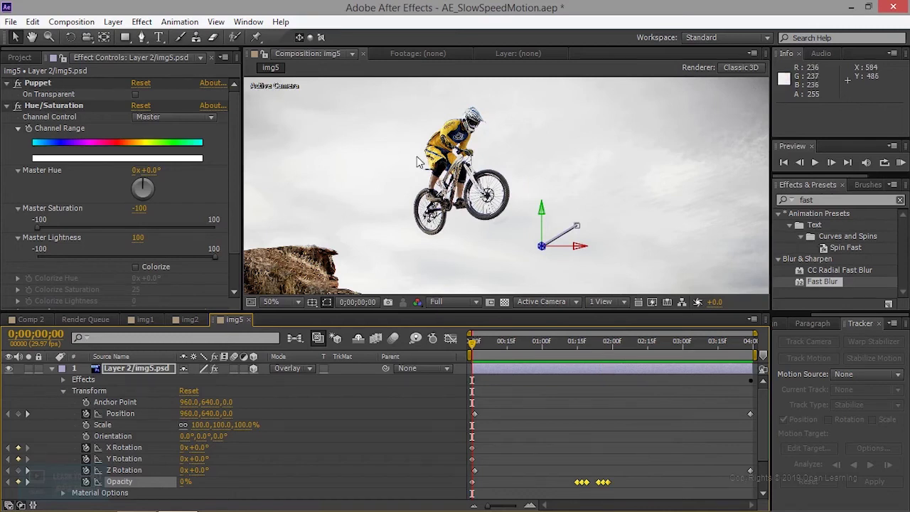
pyautogui.scroll(-2, 435, 227)
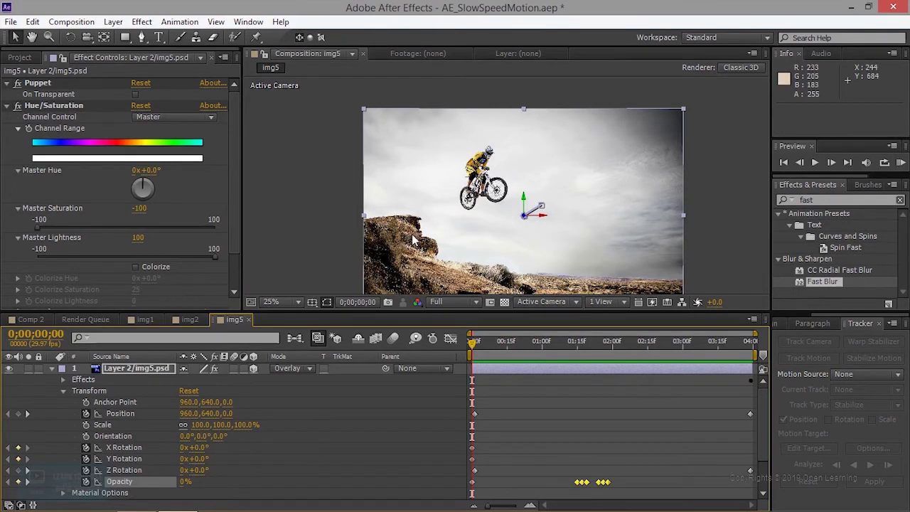
pyautogui.click(147, 369)
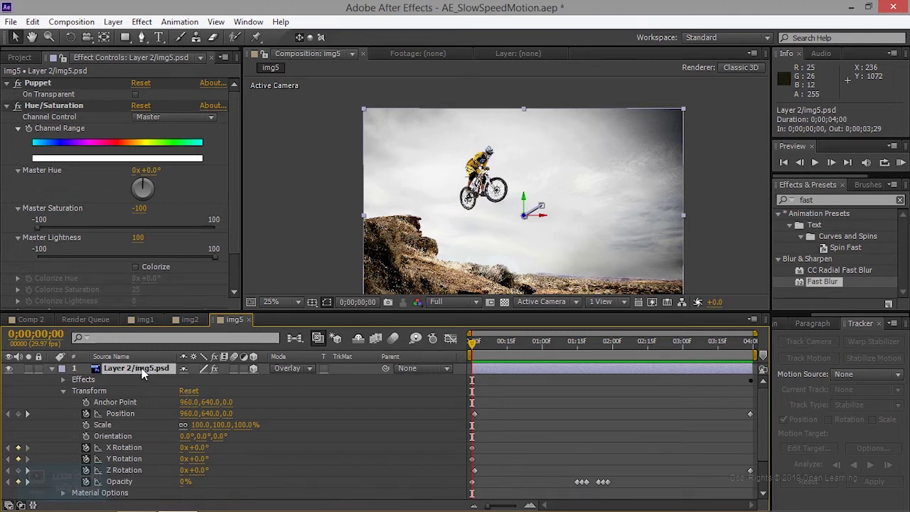
pyautogui.hotkey('ctrl', 'd')
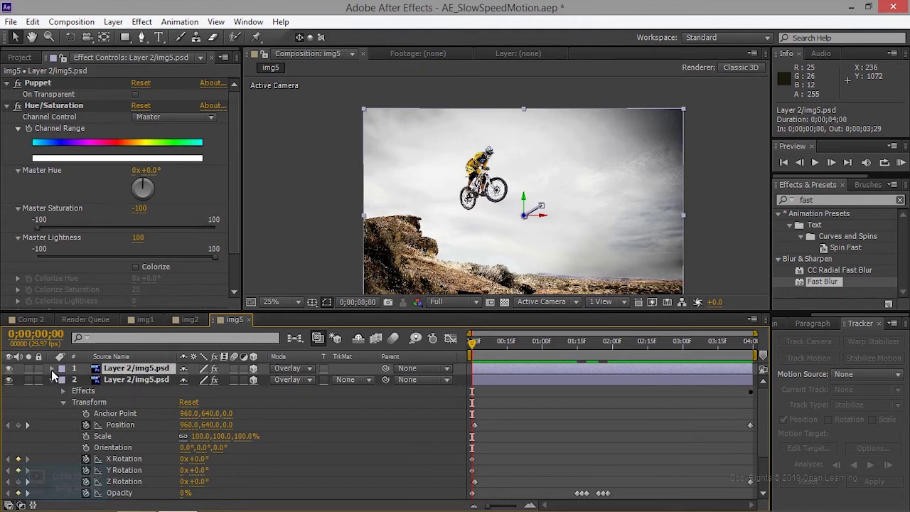
pyautogui.click(51, 369)
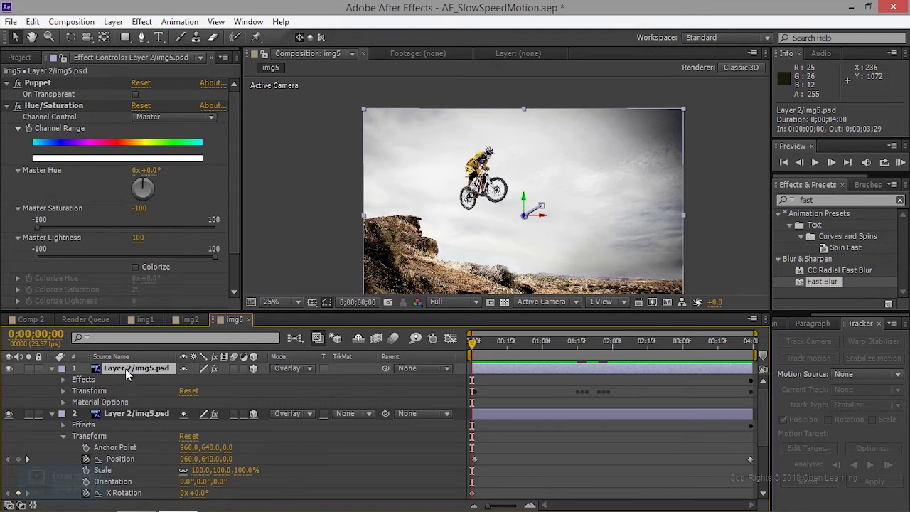
pyautogui.press('Delete')
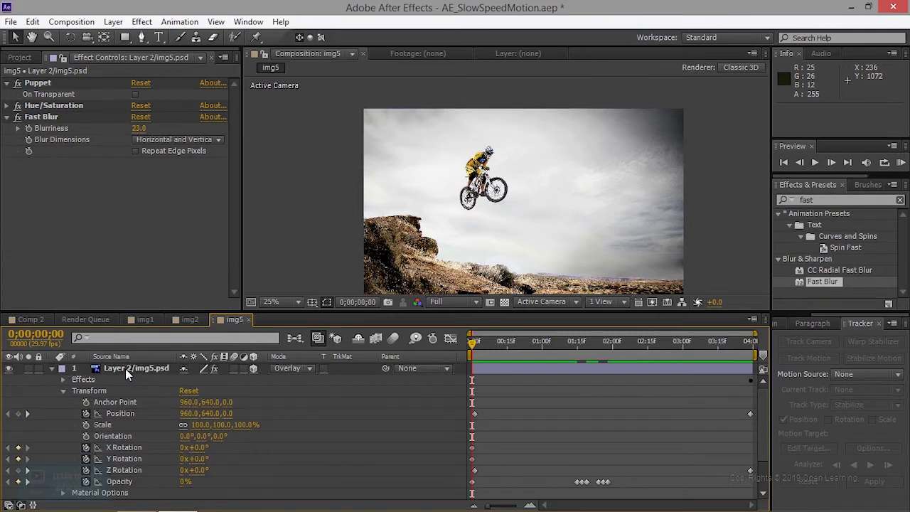
# - Make Layer 1/img5.psd visible and duplicate it as layer 4
pyautogui.click(52, 369)
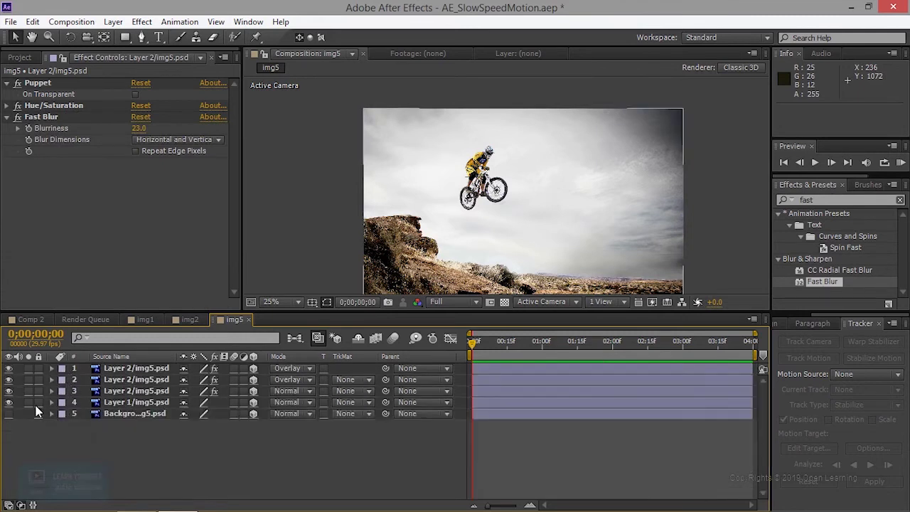
pyautogui.click(8, 402)
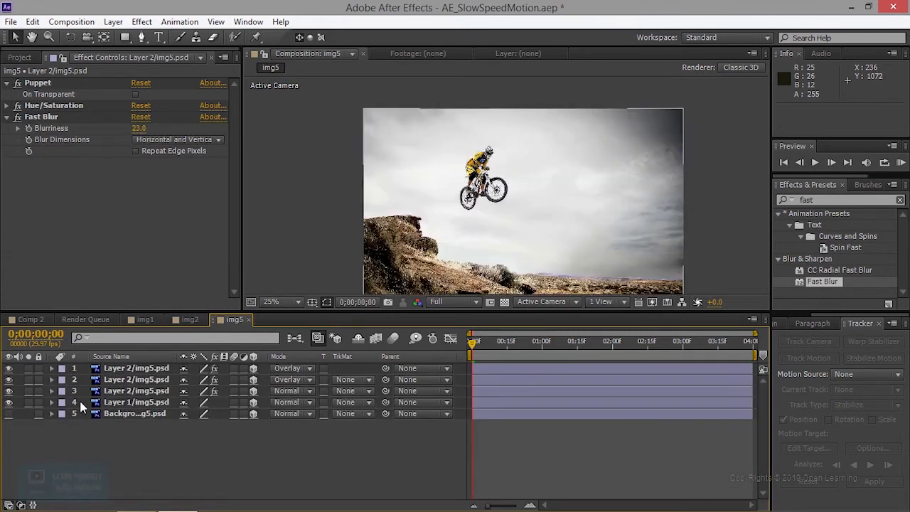
pyautogui.click(137, 402)
pyautogui.hotkey('ctrl', 'd')
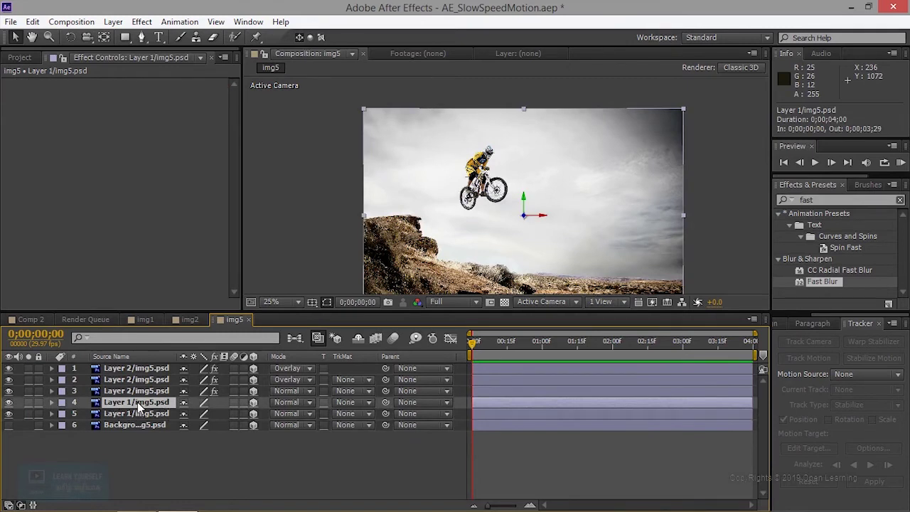
pyautogui.moveTo(137, 402)
pyautogui.mouseDown()
pyautogui.moveTo(143, 391)
pyautogui.moveTo(143, 402)
pyautogui.mouseUp()
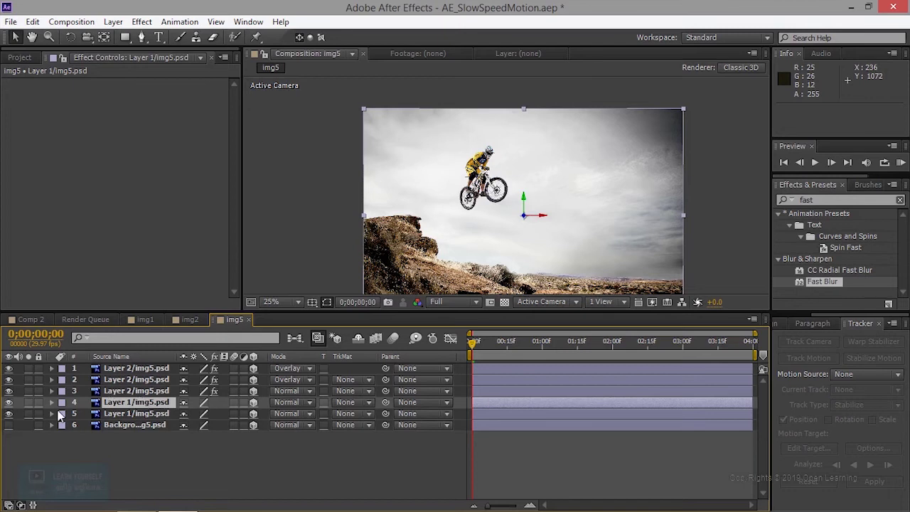
# - Show layer 4's transform properties and inspect layer 3's keyframes
pyautogui.click(52, 402)
pyautogui.click(63, 413)
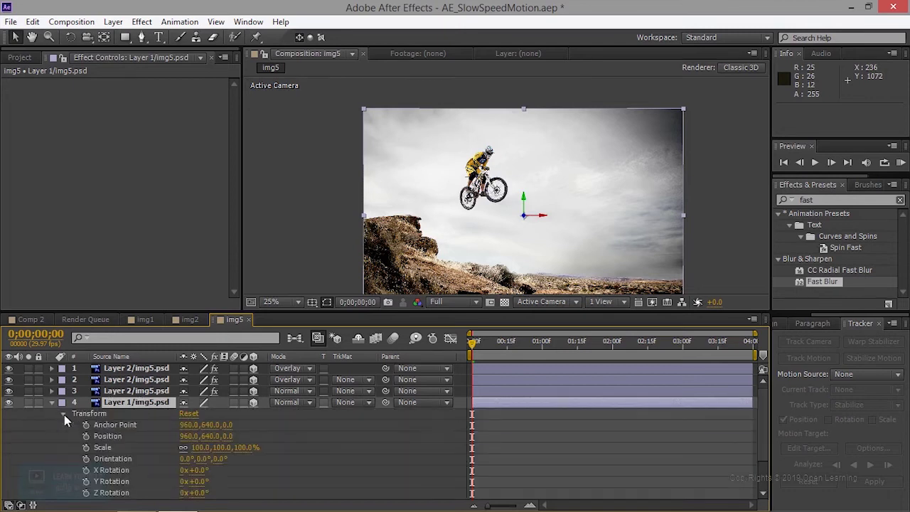
pyautogui.scroll(-1, 93, 458)
pyautogui.scroll(-3, 128, 462)
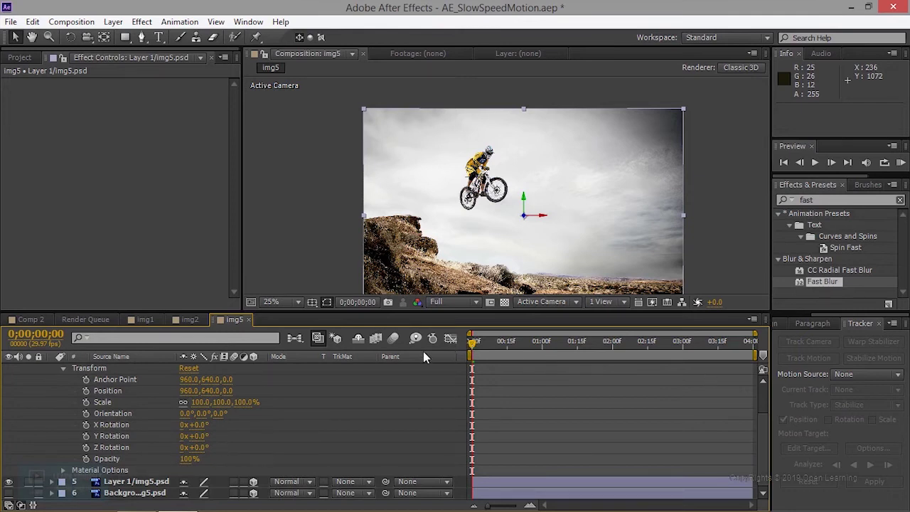
pyautogui.scroll(3, 147, 429)
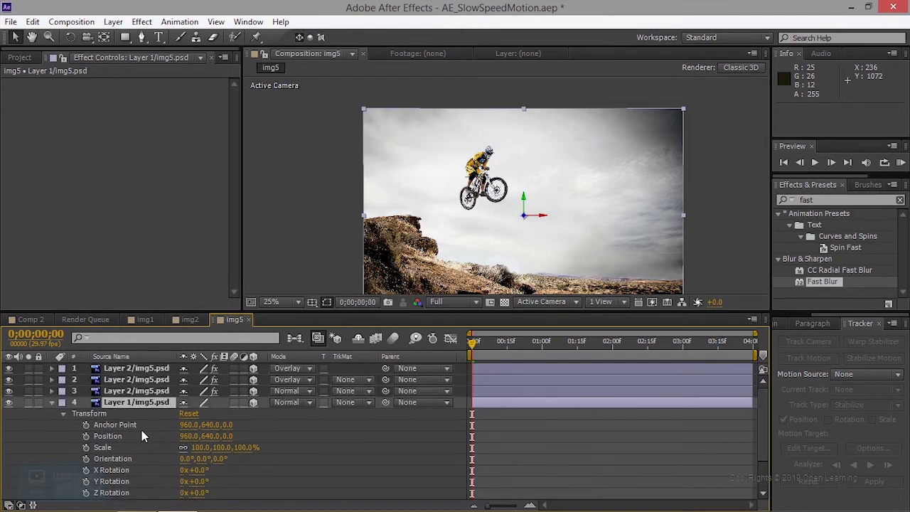
pyautogui.click(51, 390)
pyautogui.scroll(-1, 50, 392)
pyautogui.click(53, 369)
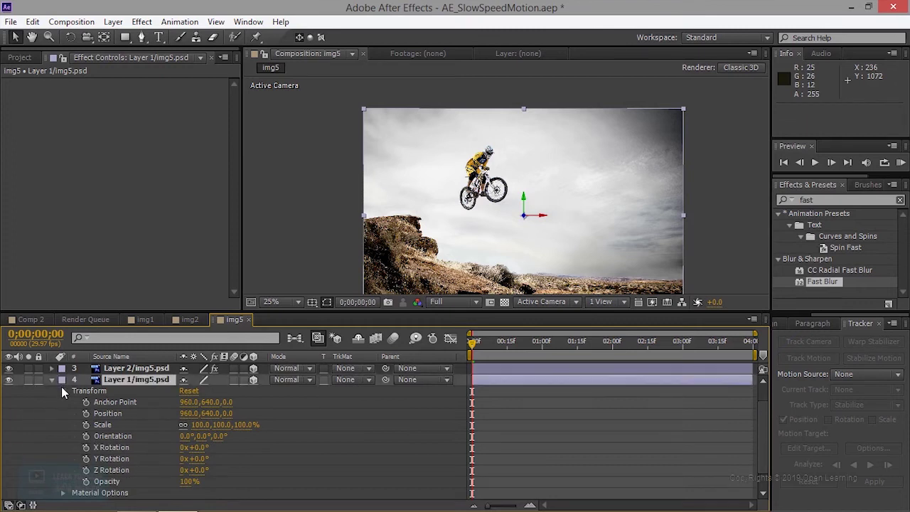
pyautogui.scroll(1, 61, 384)
# - Copy the seven flashing Opacity keyframes from layer 2
pyautogui.click(50, 382)
pyautogui.scroll(-1, 51, 383)
pyautogui.scroll(1, 177, 405)
pyautogui.click(162, 381)
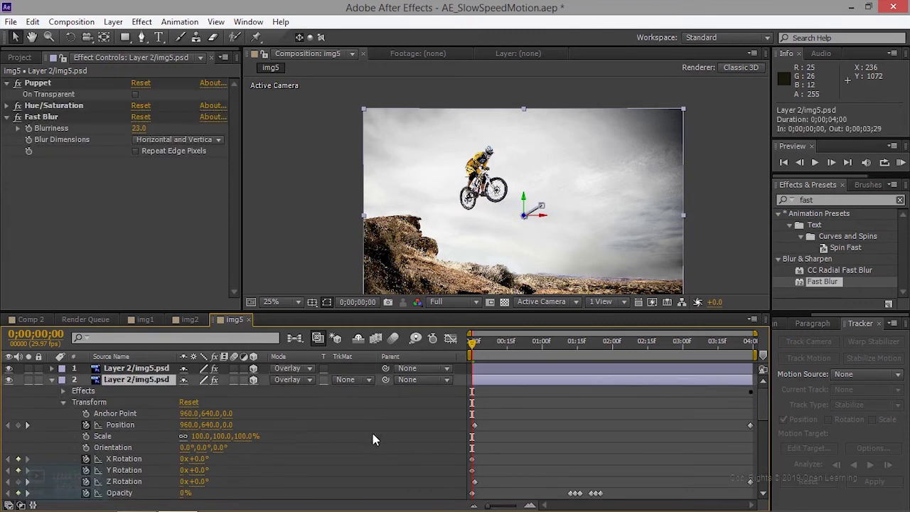
pyautogui.scroll(-3, 455, 412)
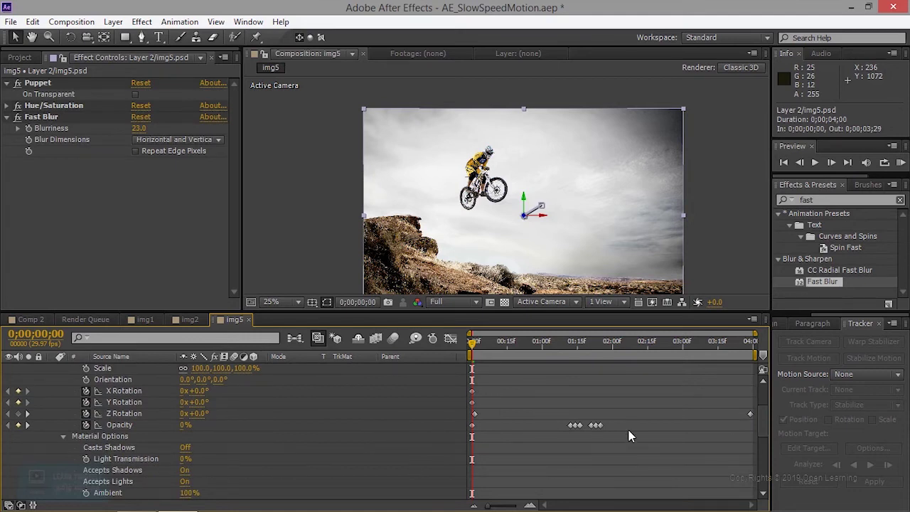
pyautogui.moveTo(602, 429); pyautogui.dragTo(461, 420)
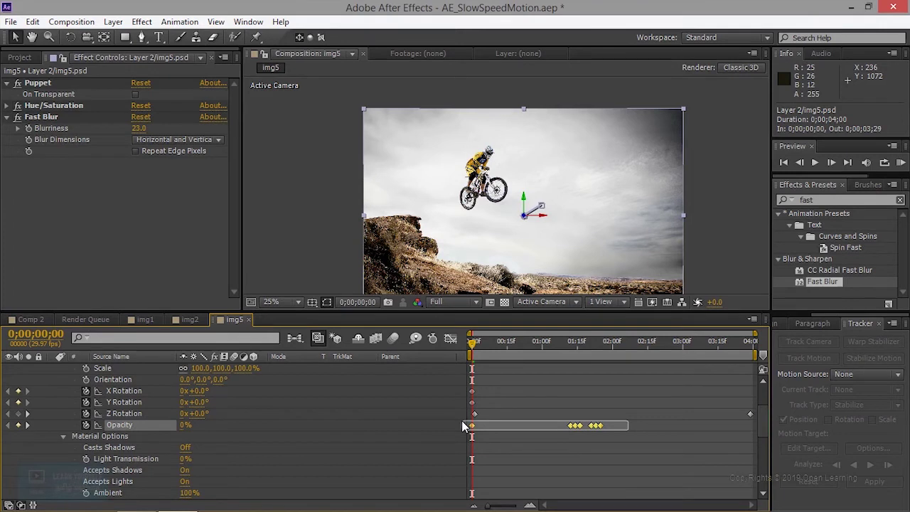
pyautogui.hotkey('ctrl', 'c')
# - Paste the seven Opacity keyframes onto layer 4's Opacity property
pyautogui.scroll(-5, 162, 458)
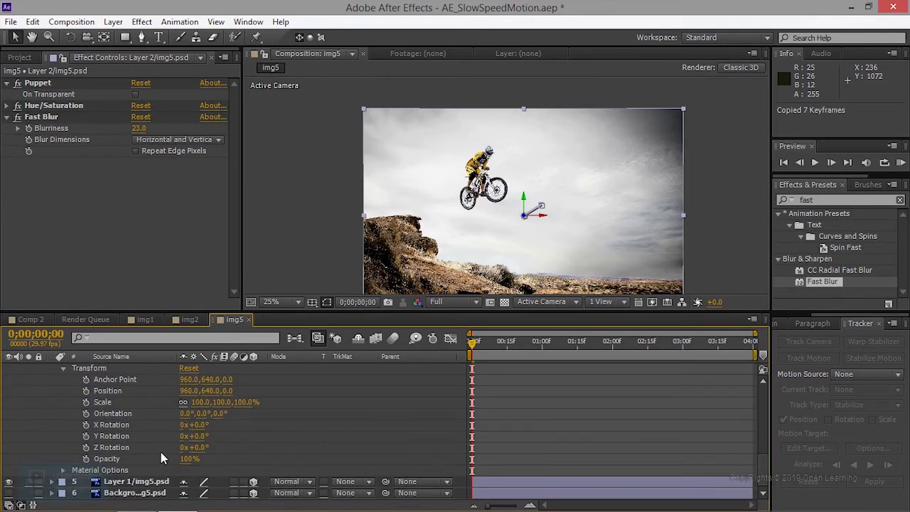
pyautogui.scroll(1, 149, 465)
pyautogui.scroll(2, 148, 465)
pyautogui.scroll(-1, 148, 465)
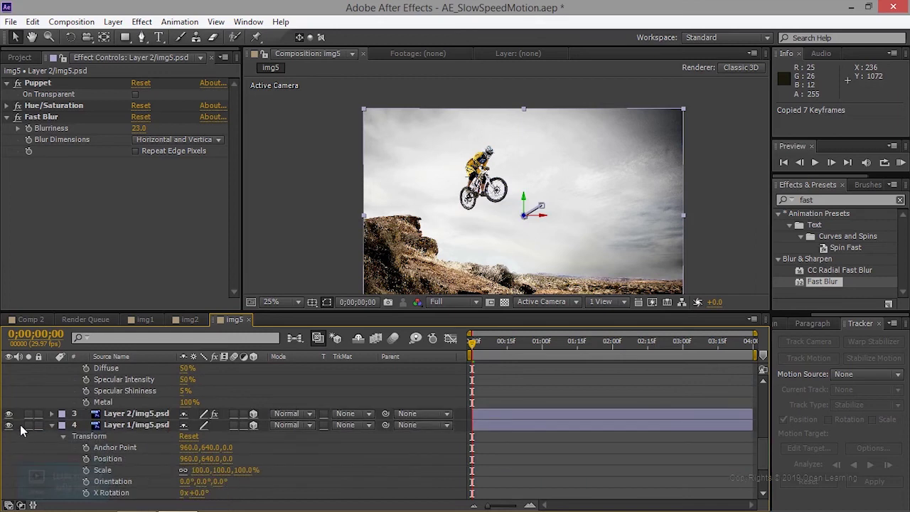
pyautogui.click(155, 427)
pyautogui.scroll(-2, 147, 455)
pyautogui.click(114, 458)
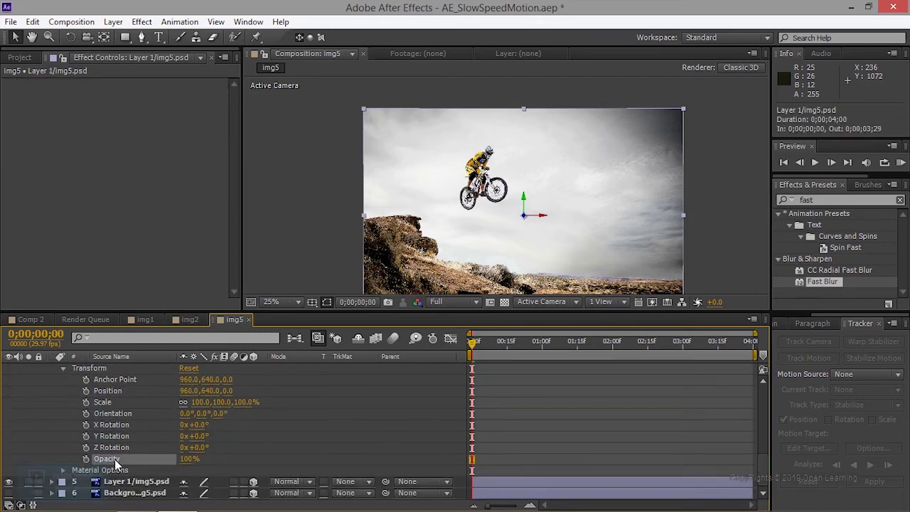
pyautogui.hotkey('ctrl', 'v')
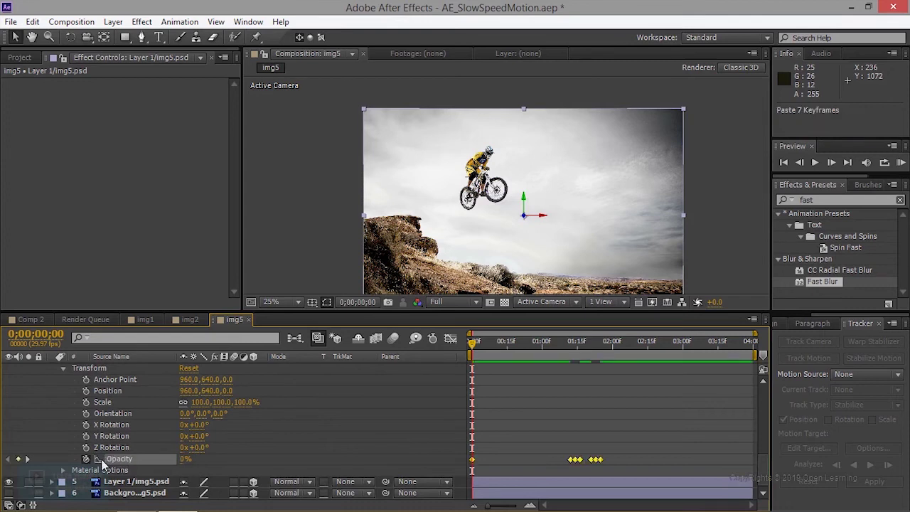
pyautogui.scroll(3, 206, 442)
pyautogui.scroll(3, 206, 442)
pyautogui.scroll(-6, 206, 442)
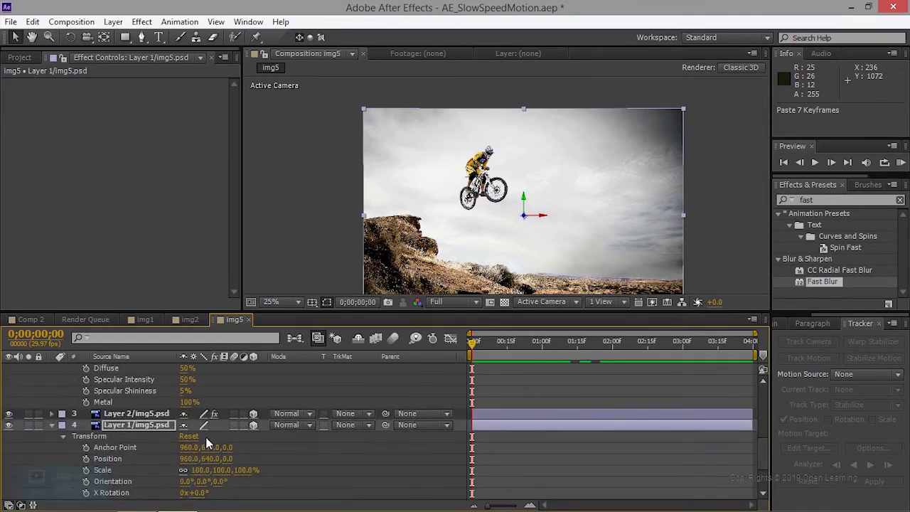
# - Select Hue/Saturation and Fast Blur on the blurred Layer 2 copy, then reselect Layer 1/img5.psd
pyautogui.click(146, 427)
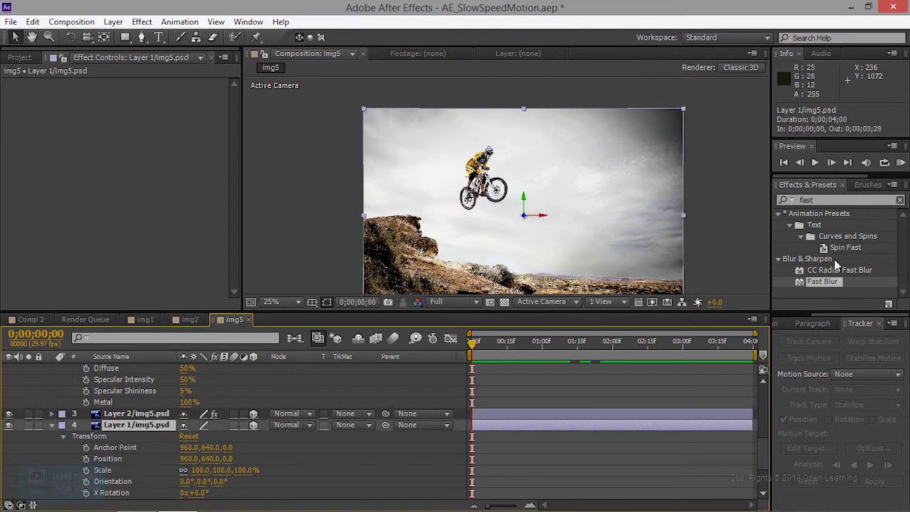
pyautogui.click(834, 200)
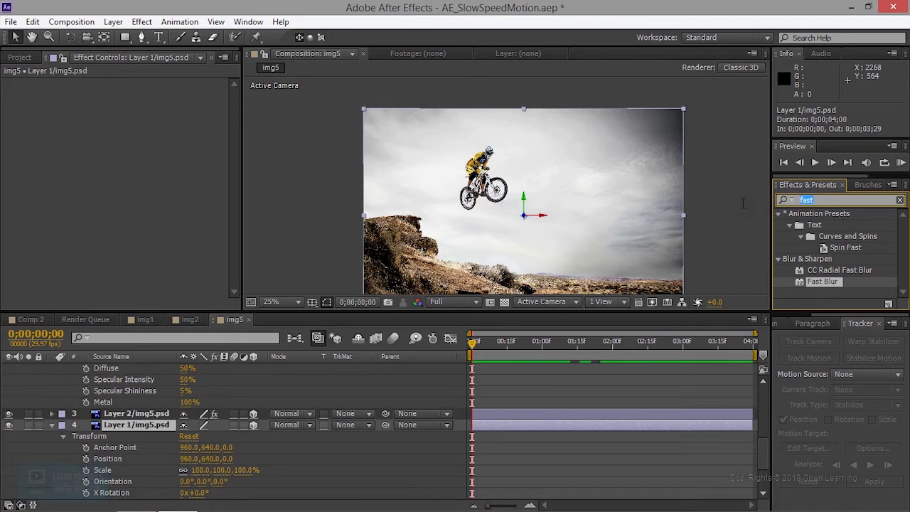
pyautogui.scroll(1, 113, 425)
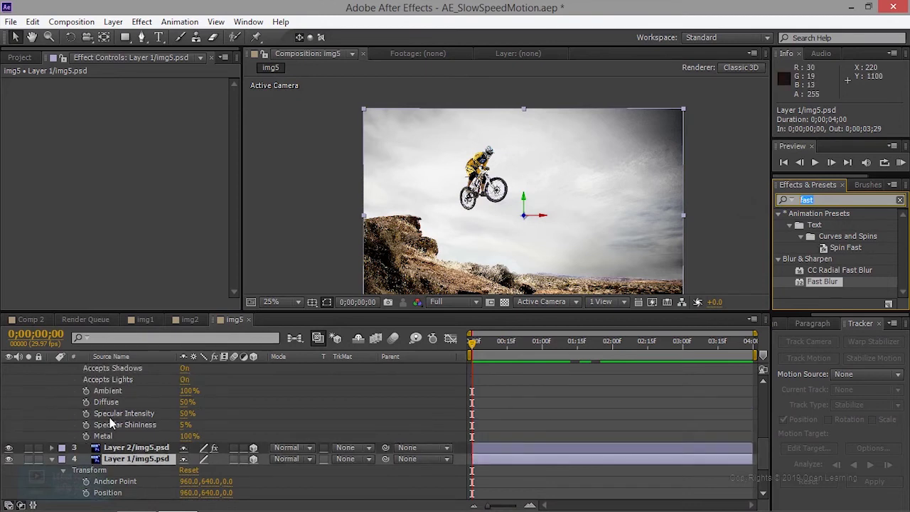
pyautogui.scroll(4, 119, 398)
pyautogui.click(121, 381)
pyautogui.scroll(3, 121, 382)
pyautogui.click(122, 379)
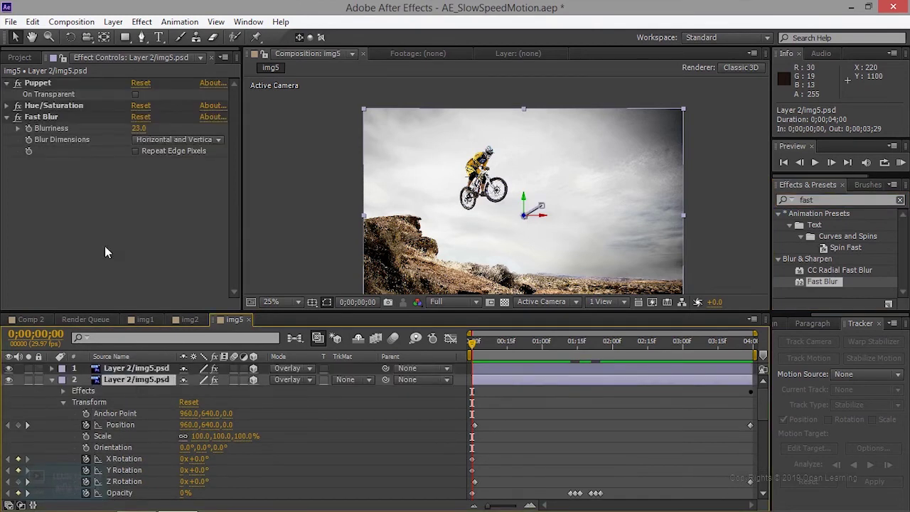
pyautogui.click(54, 107)
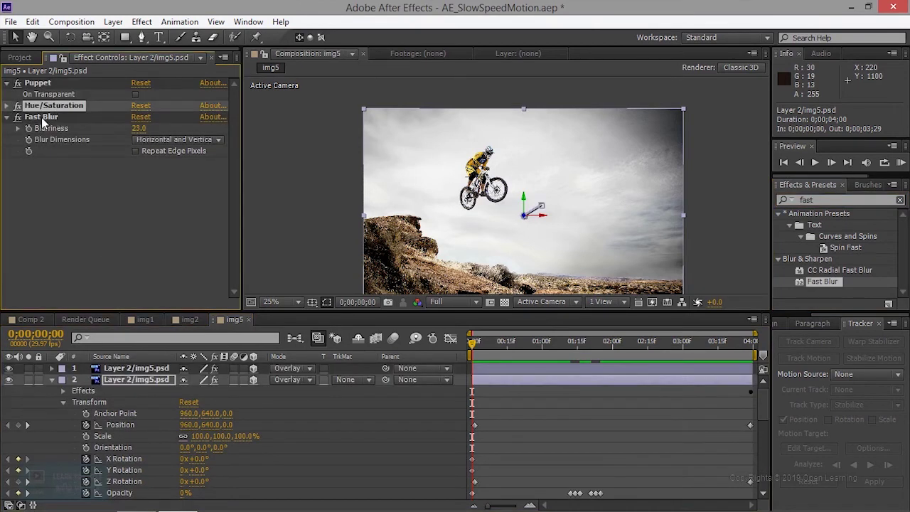
pyautogui.keyDown('shift'); pyautogui.click(41, 118); pyautogui.keyUp('shift')
pyautogui.scroll(-5, 110, 440)
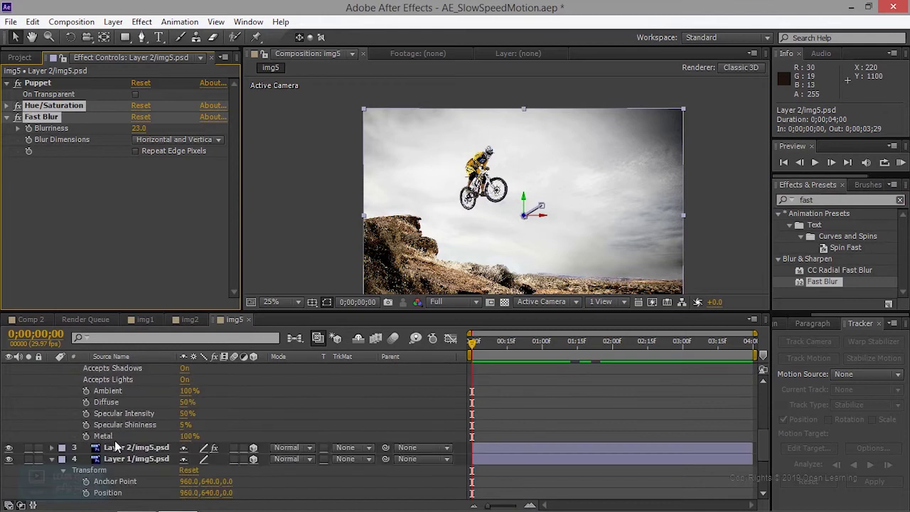
pyautogui.scroll(-3, 114, 440)
pyautogui.click(135, 391)
# - Paste Hue/Saturation and Fast Blur onto Layer 1/img5.psd, disable Fast Blur, duplicate it, hide the background
pyautogui.hotkey('ctrl', 'v')
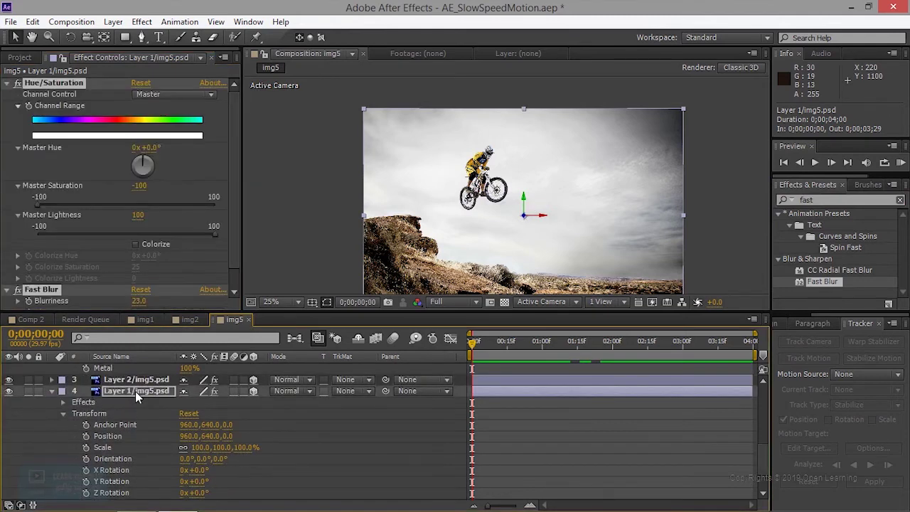
pyautogui.scroll(-1, 155, 283)
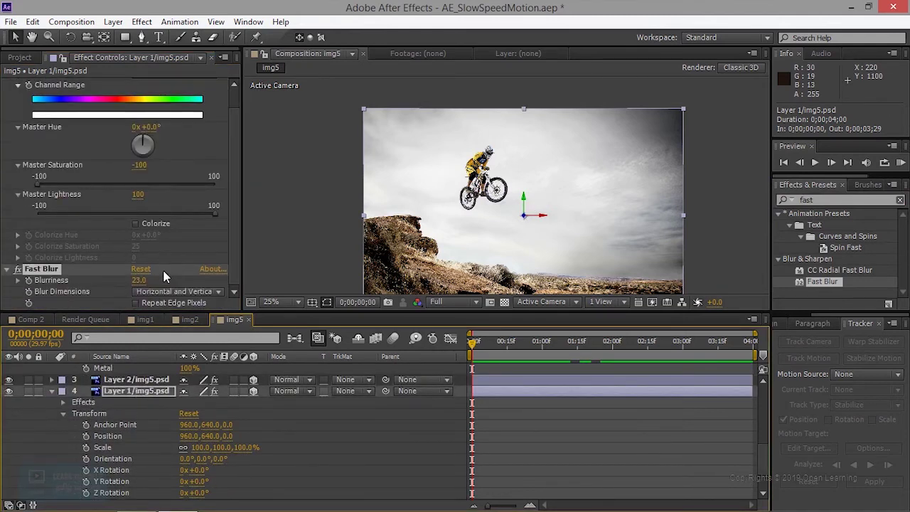
pyautogui.click(18, 269)
pyautogui.hotkey('ctrl', 'd')
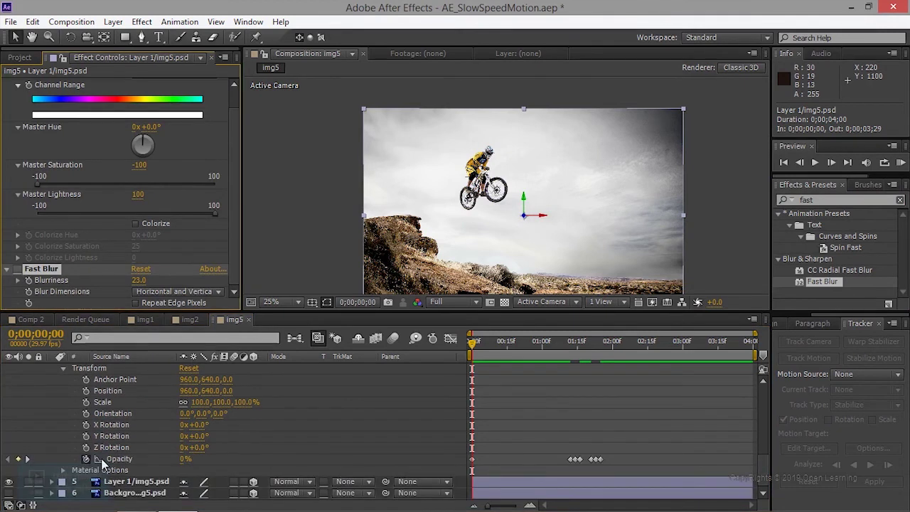
pyautogui.click(8, 493)
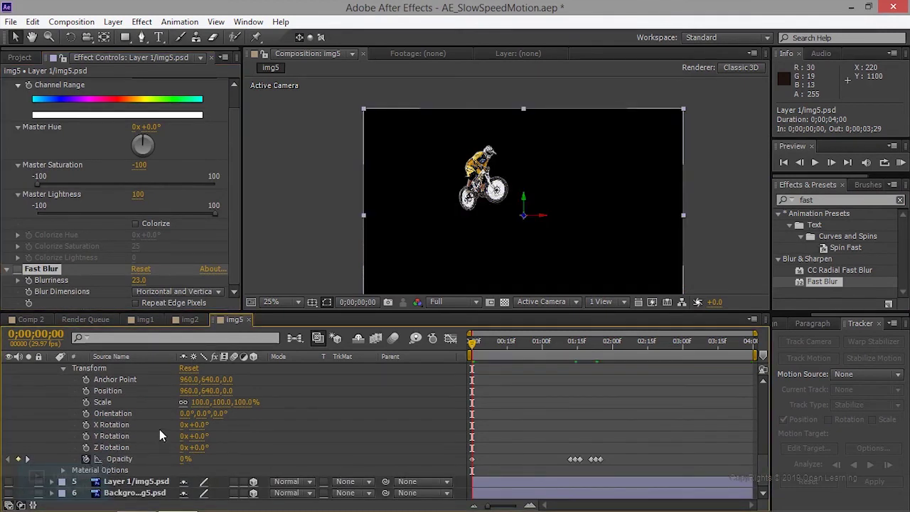
pyautogui.scroll(-5, 159, 429)
pyautogui.scroll(2, 159, 430)
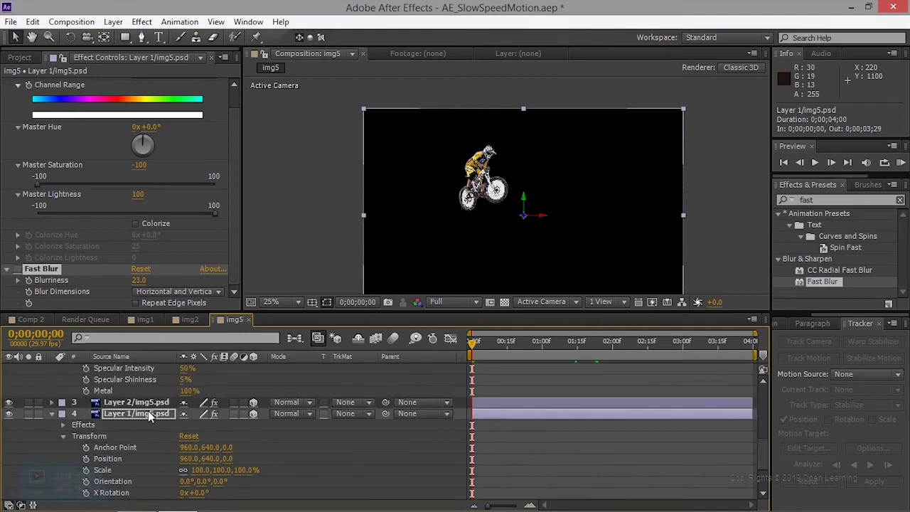
# - Lower Layer 1/img5.psd's Hue/Saturation Master Lightness to -20
pyautogui.click(148, 411)
pyautogui.scroll(1, 126, 240)
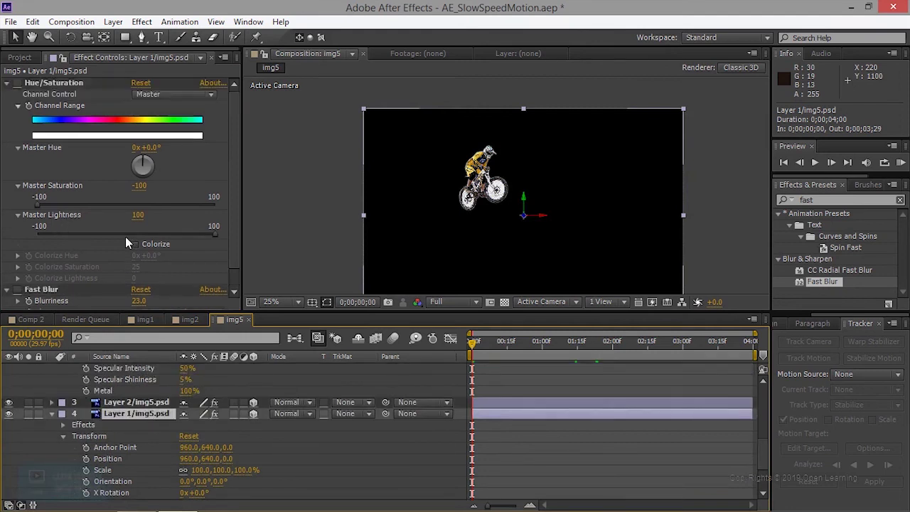
pyautogui.scroll(-1, 125, 243)
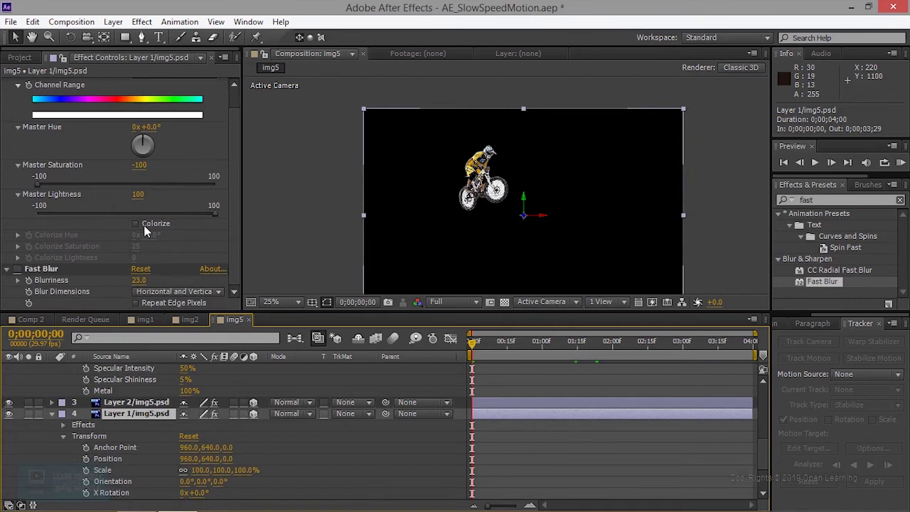
pyautogui.moveTo(210, 216); pyautogui.dragTo(109, 217)
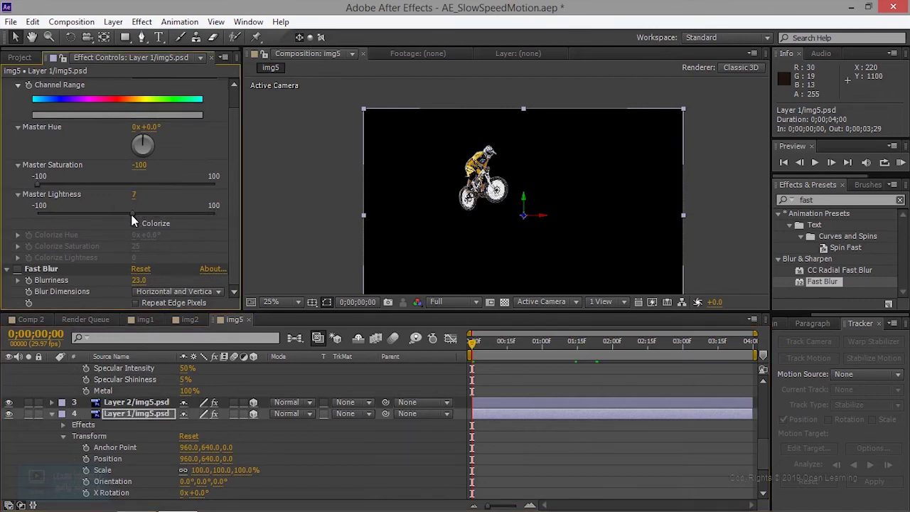
# - Solo layer 4 to view it alone and re-enable its Fast Blur
pyautogui.click(28, 414)
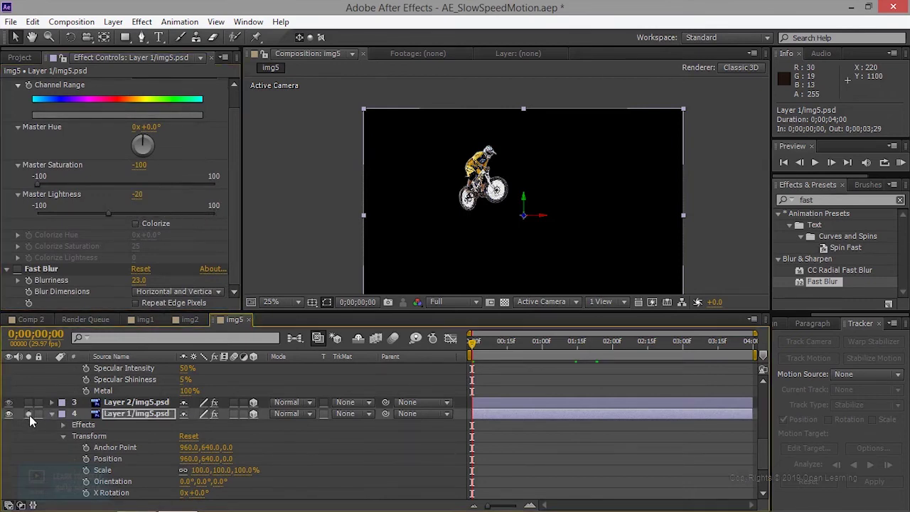
pyautogui.click(29, 414)
pyautogui.click(28, 413)
pyautogui.click(29, 414)
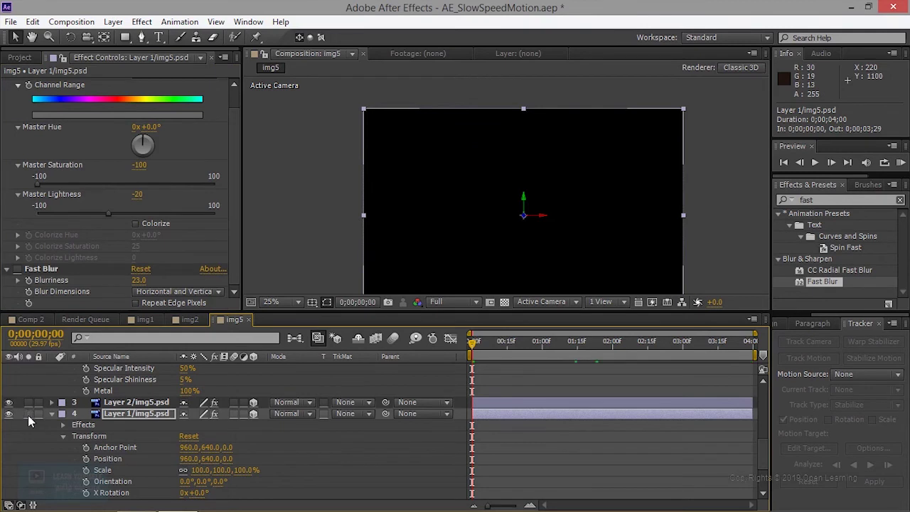
pyautogui.click(17, 270)
pyautogui.scroll(2, 80, 229)
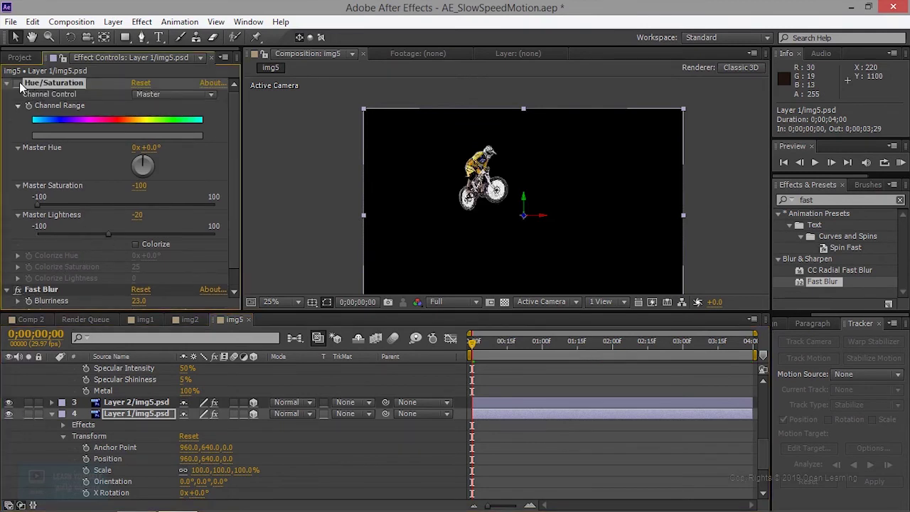
pyautogui.scroll(-1, 113, 205)
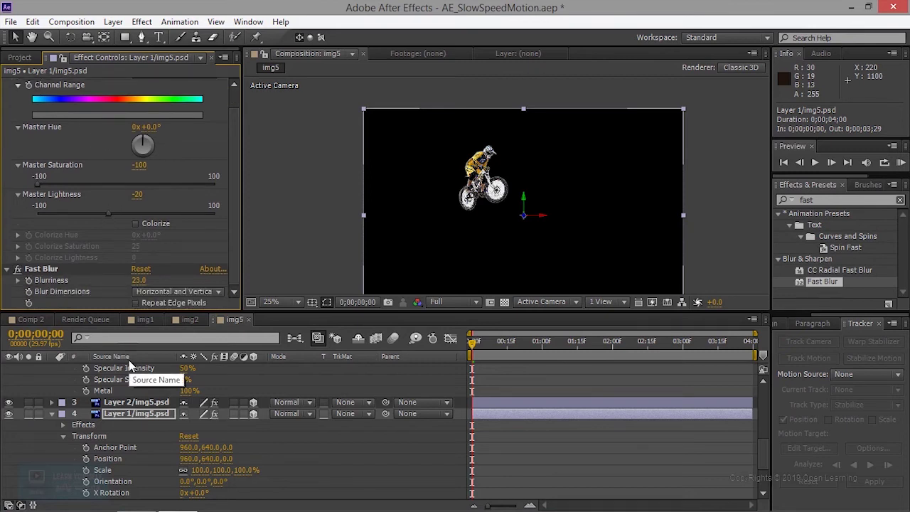
pyautogui.scroll(3, 140, 404)
pyautogui.scroll(1, 81, 271)
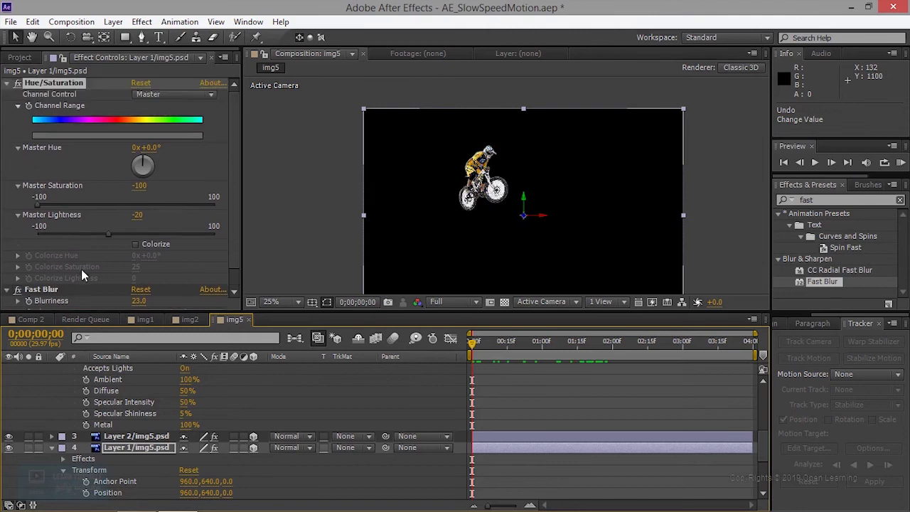
# - Move the time indicator to about 0;00;01;15, select Layer 1/img5.psd and pick the Pen tool
pyautogui.scroll(-3, 101, 419)
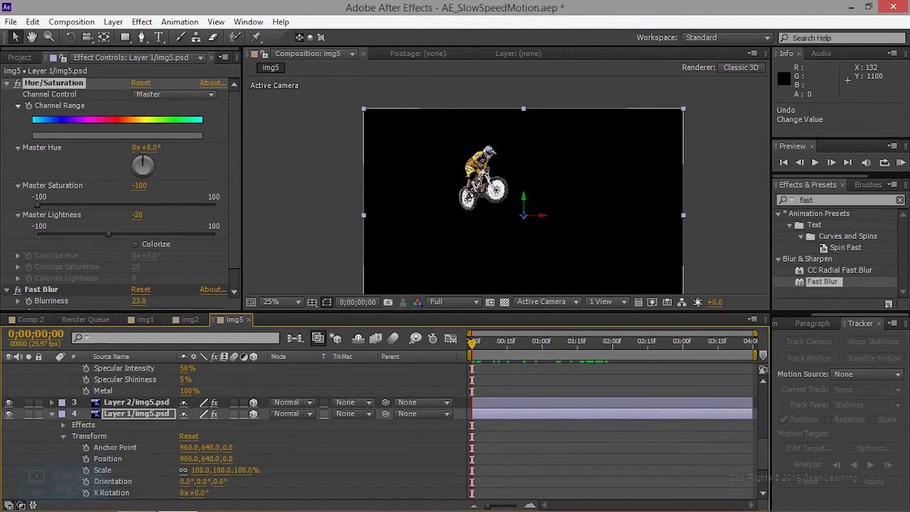
pyautogui.moveTo(472, 341); pyautogui.dragTo(547, 343)
pyautogui.scroll(-3, 548, 416)
pyautogui.click(580, 344)
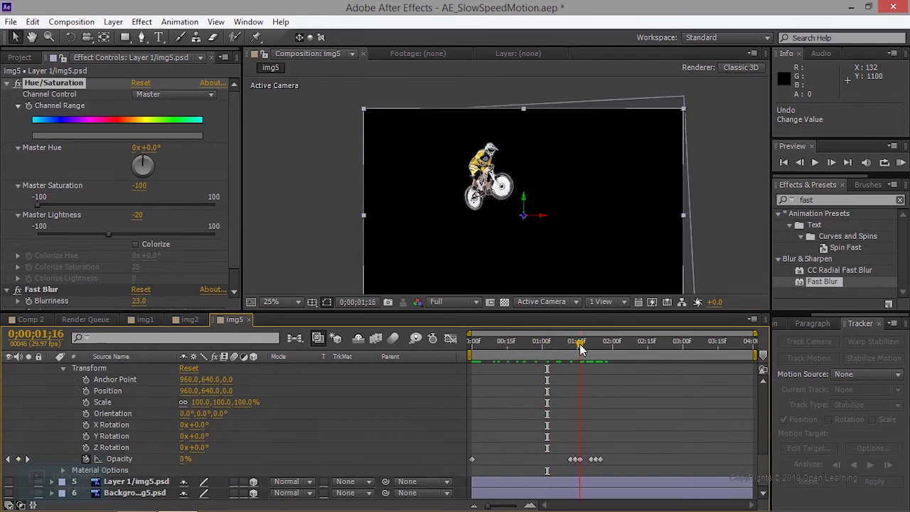
pyautogui.moveTo(580, 344); pyautogui.dragTo(588, 351)
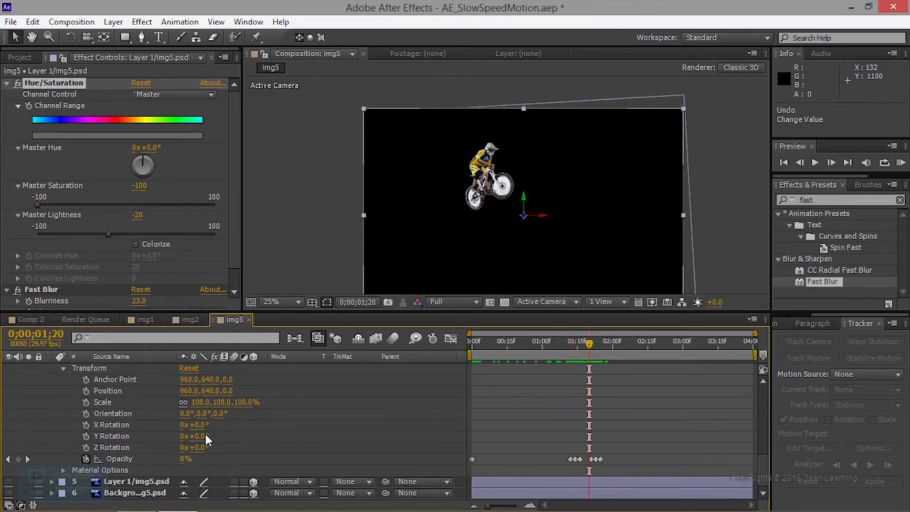
pyautogui.scroll(3, 206, 440)
pyautogui.click(127, 446)
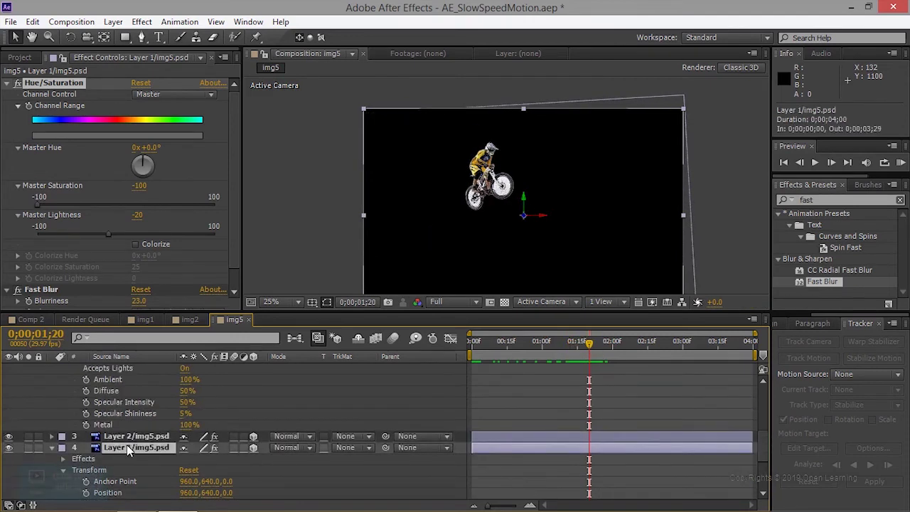
pyautogui.click(141, 37)
pyautogui.click(585, 349)
# - Place the first mask points along the rock's left edge, top and hill ridge
pyautogui.moveTo(586, 348); pyautogui.dragTo(577, 355)
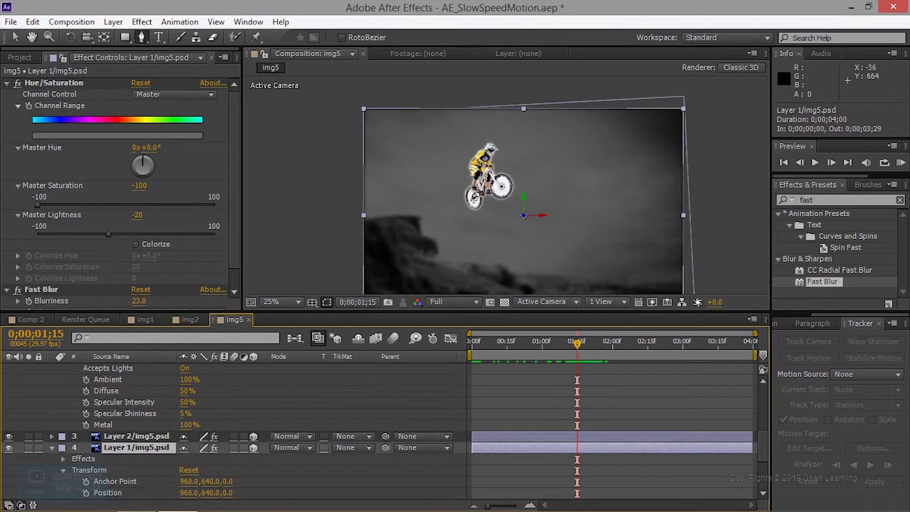
pyautogui.click(357, 218)
pyautogui.click(423, 212)
pyautogui.click(433, 234)
pyautogui.click(440, 250)
pyautogui.click(460, 258)
pyautogui.click(508, 265)
pyautogui.click(566, 267)
pyautogui.moveTo(645, 258); pyautogui.dragTo(633, 187)
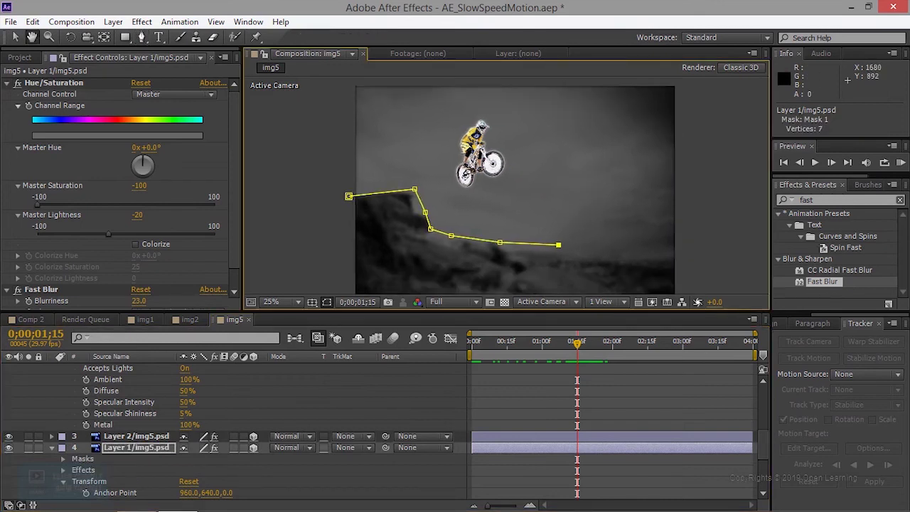
# - Extend the mask past the image's right and bottom edges and close it around the rock
pyautogui.click(610, 210)
pyautogui.click(673, 211)
pyautogui.click(684, 231)
pyautogui.click(687, 265)
pyautogui.click(577, 281)
pyautogui.click(375, 263)
pyautogui.click(351, 251)
pyautogui.click(344, 149)
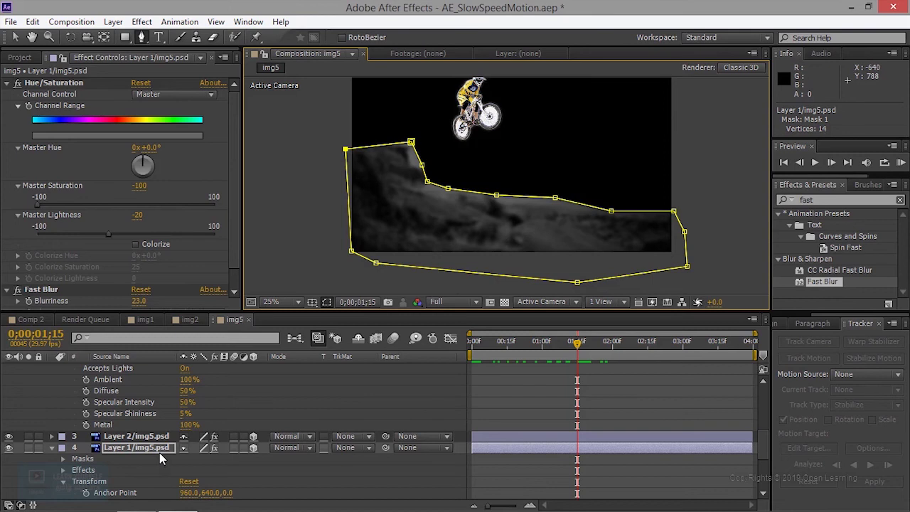
# - Feather Mask 1's edge to 248 pixels
pyautogui.scroll(-1, 160, 455)
pyautogui.scroll(-1, 238, 483)
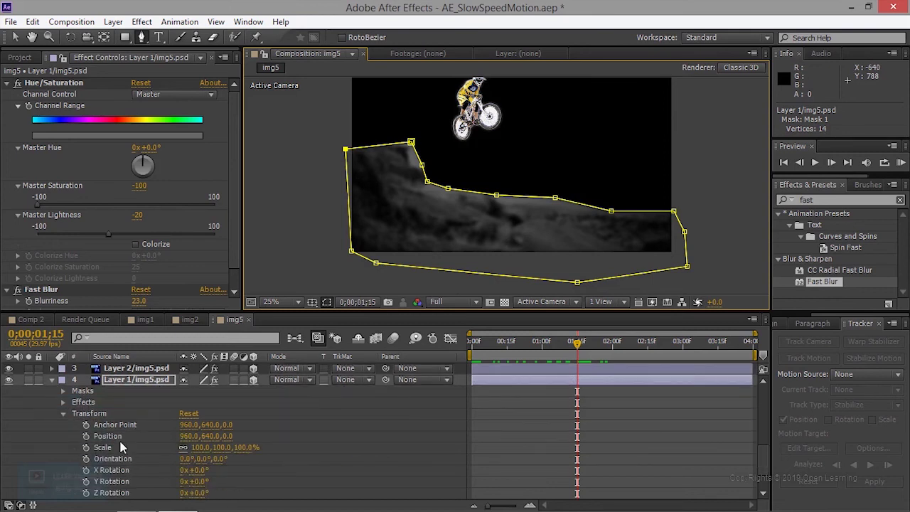
pyautogui.click(62, 390)
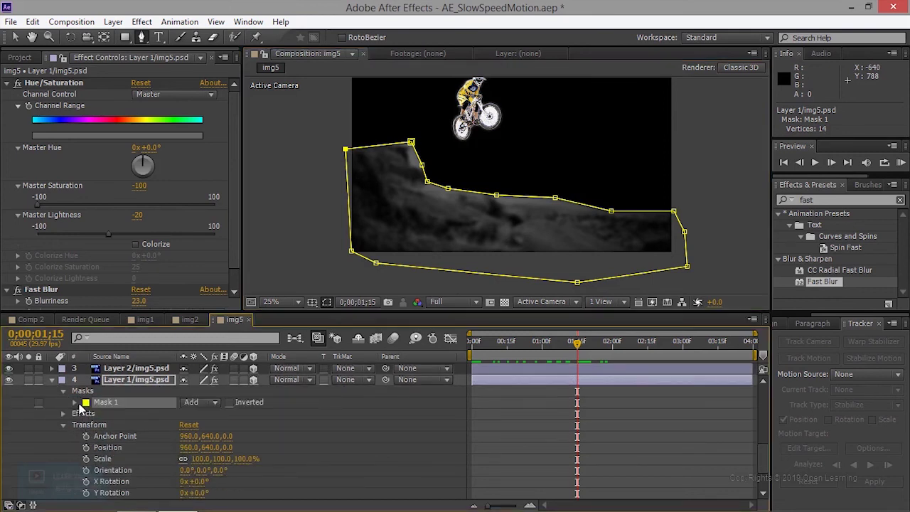
pyautogui.click(75, 402)
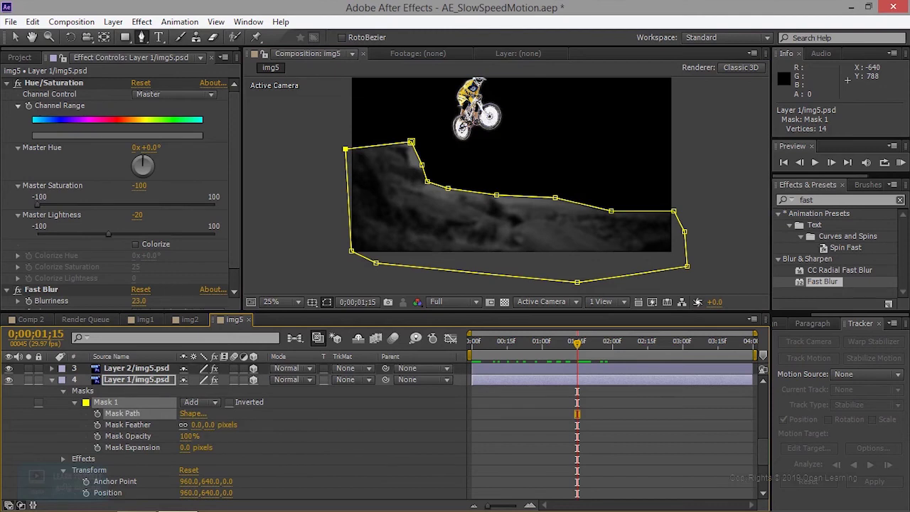
pyautogui.click(97, 424)
pyautogui.moveTo(193, 424); pyautogui.dragTo(257, 432)
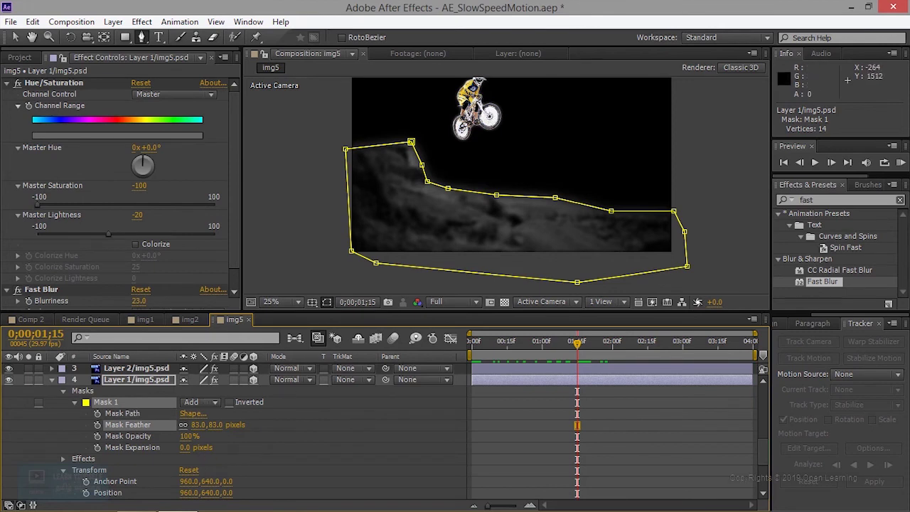
pyautogui.moveTo(199, 424); pyautogui.dragTo(234, 425)
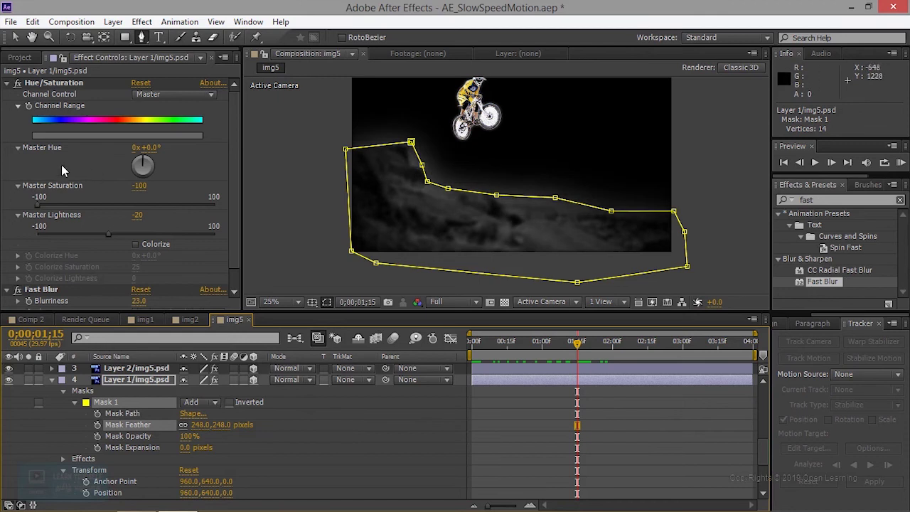
pyautogui.click(14, 37)
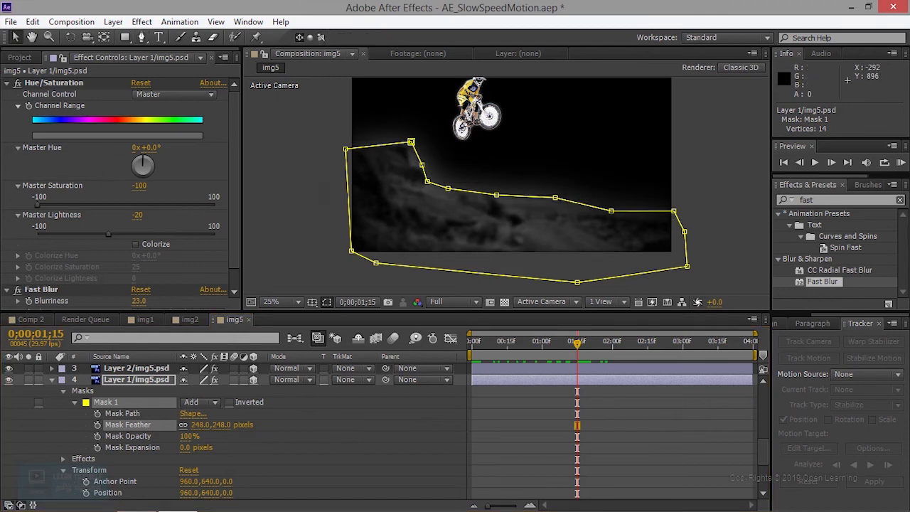
# - Set layer 4's blend mode to Screen
pyautogui.click(51, 380)
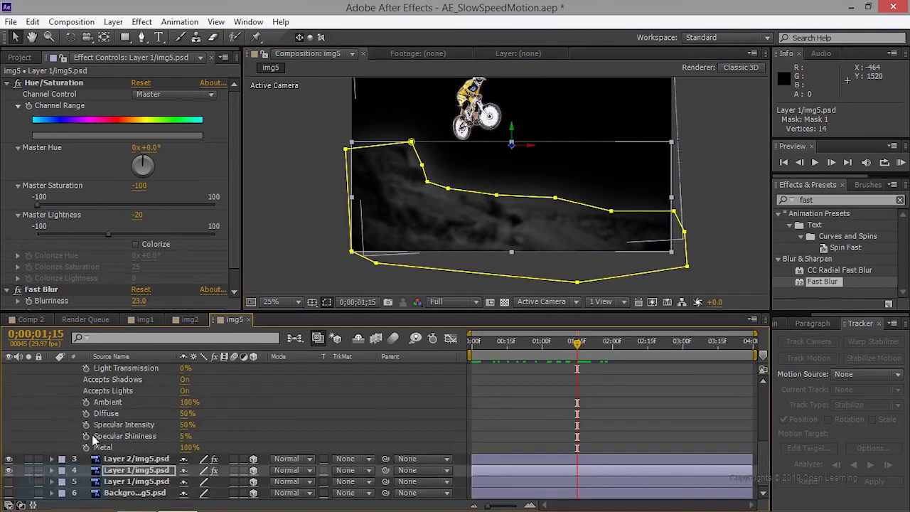
pyautogui.click(309, 469)
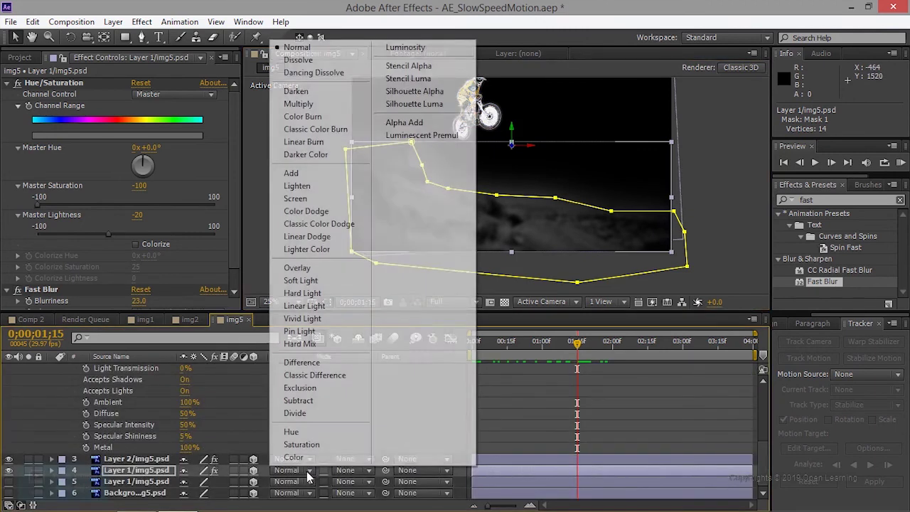
pyautogui.click(320, 199)
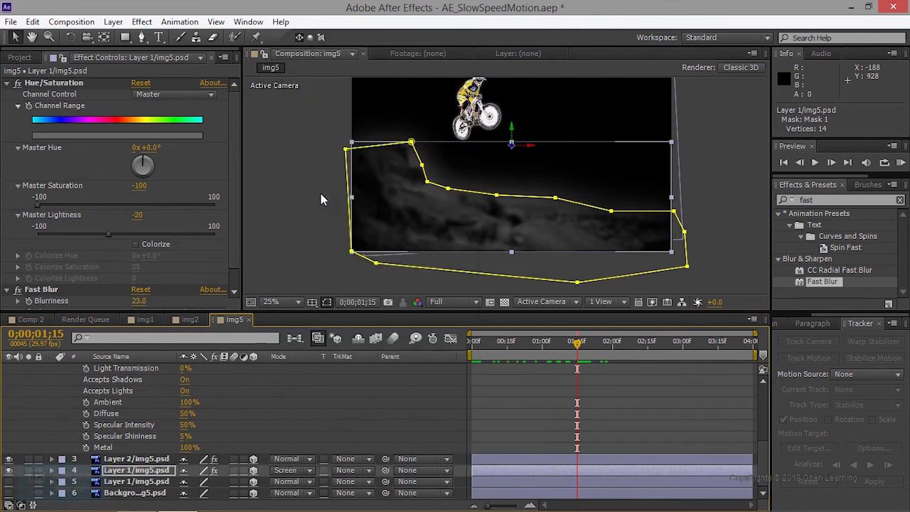
# - Show the full-colour layer 5 and toggle layer 4 on and off to compare
pyautogui.click(8, 482)
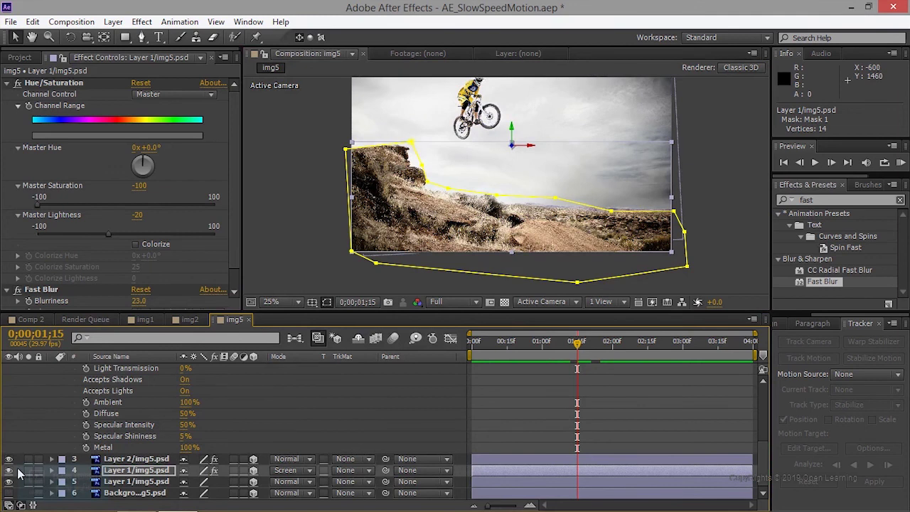
pyautogui.click(9, 471)
pyautogui.click(9, 471)
pyautogui.click(9, 470)
pyautogui.click(9, 471)
pyautogui.click(8, 471)
pyautogui.click(8, 470)
pyautogui.click(314, 224)
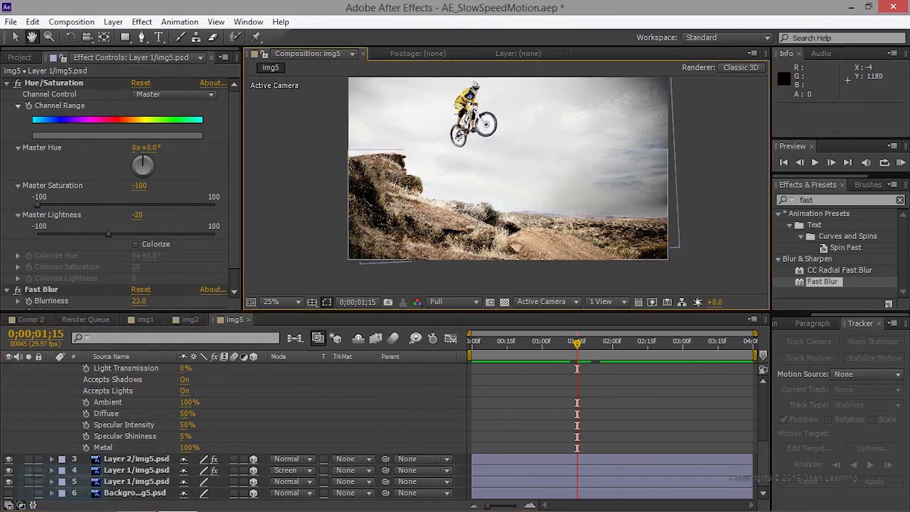
pyautogui.moveTo(321, 235); pyautogui.dragTo(353, 229)
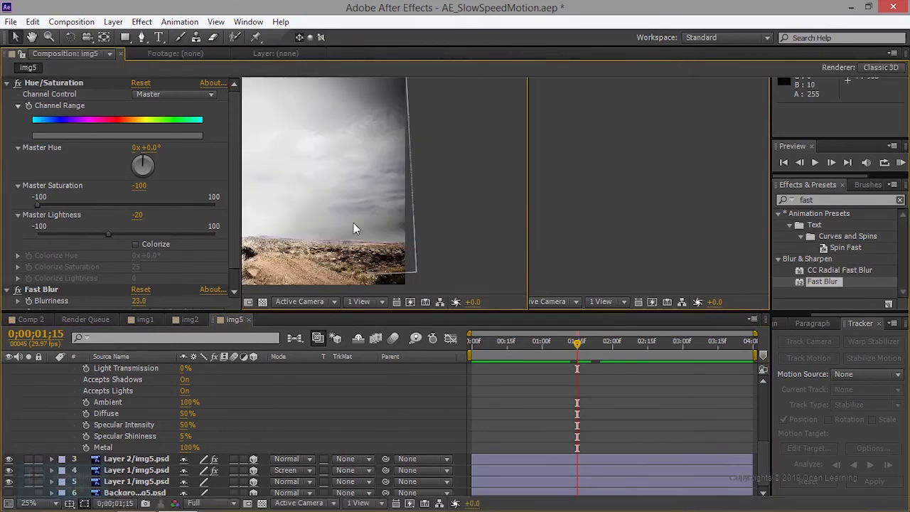
pyautogui.press('`')
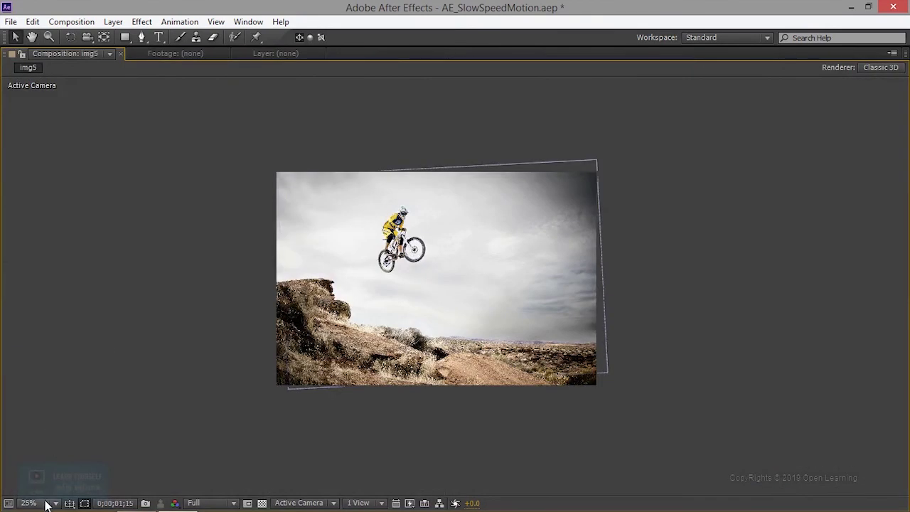
pyautogui.click(46, 503)
pyautogui.click(83, 282)
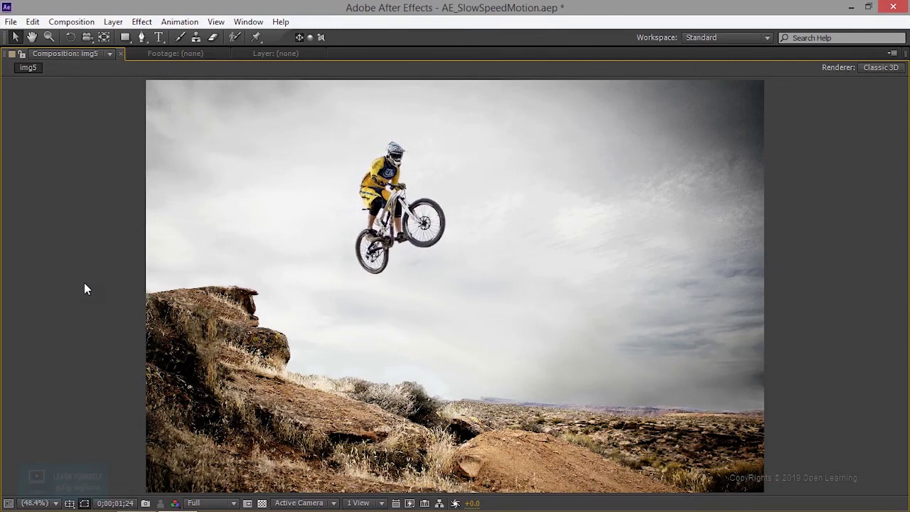
pyautogui.click(386, 346)
pyautogui.press('`')
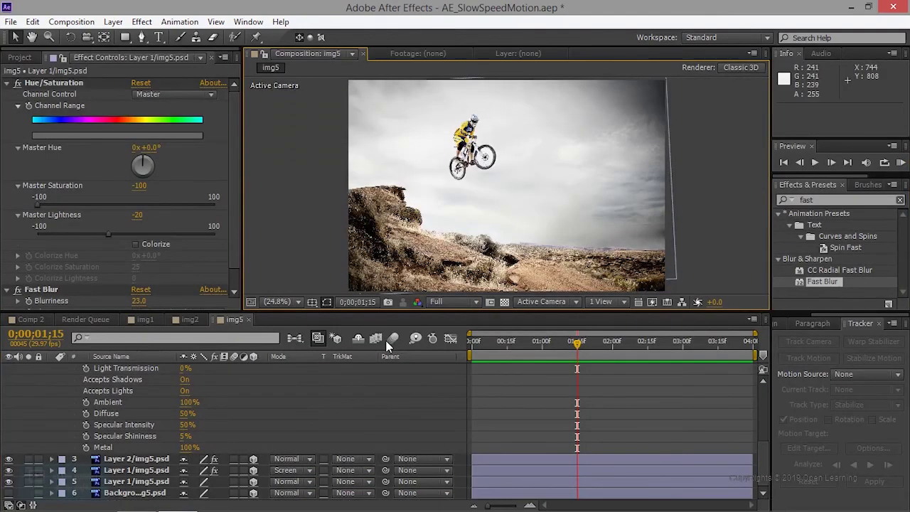